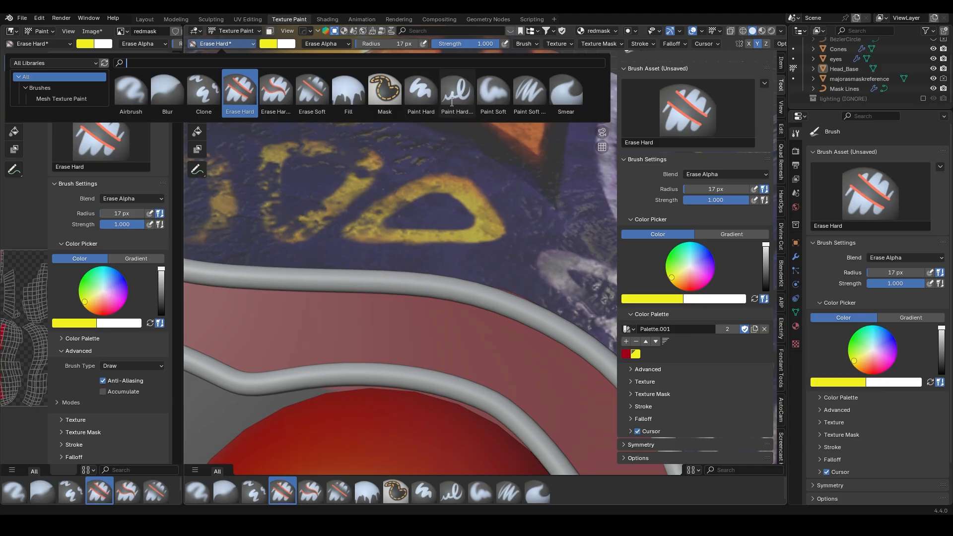
Switch to the Paint Hard brush and paint yellow over the triangular marking above the mask's eye
left_click(422, 97)
left_click_drag(397, 237, 523, 236)
key("ctrl+z")
mouse_move(346, 234)
left_mouse_down()
mouse_move(533, 236)
mouse_move(432, 161)
left_mouse_up()
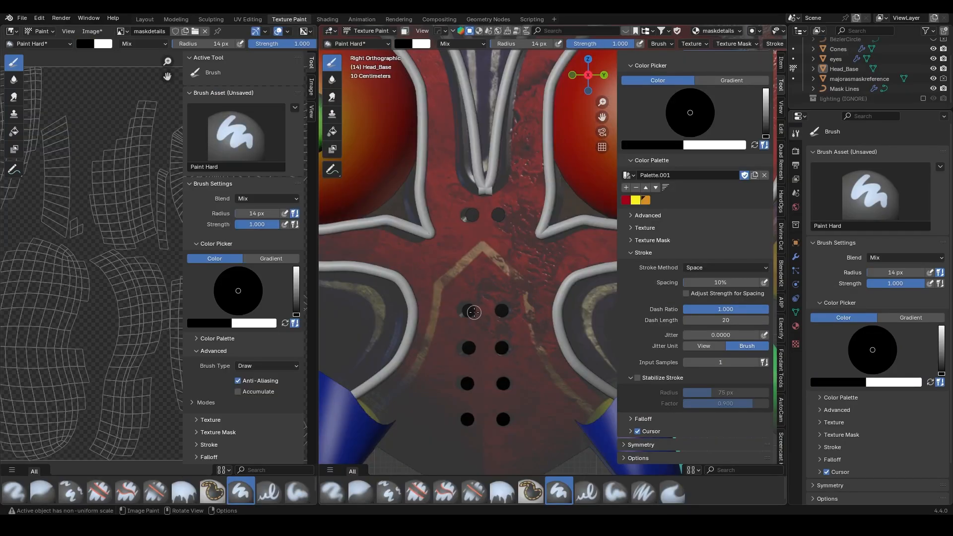
Set the brush color to white and enable Stabilize Stroke for painting the mask details
scroll(474, 312, "down", 2)
left_click_drag(765, 136, 765, 90)
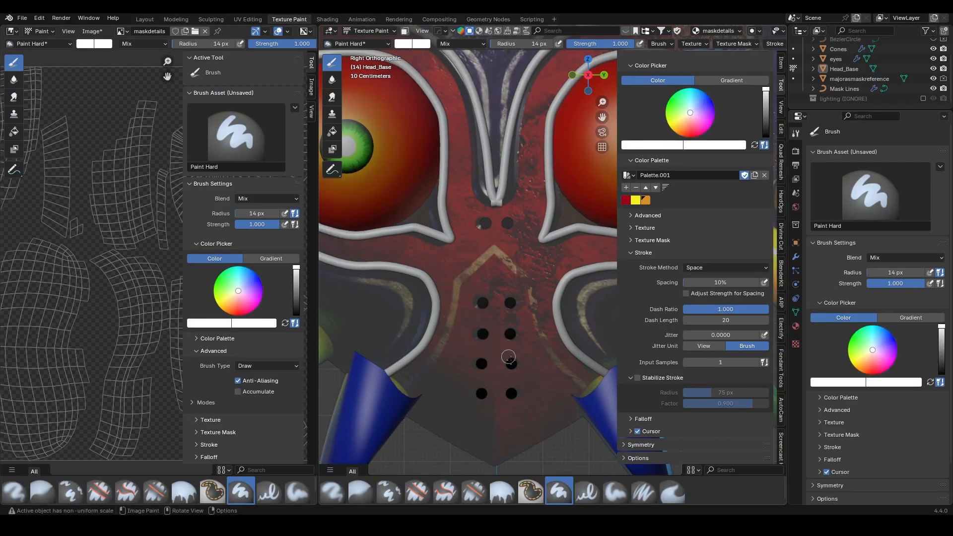
scroll(506, 355, "up", 2)
left_click(637, 378)
left_click(630, 377)
Reduce the brush radius to 10 px and paint a white line along the chevron marking on the mask's lower face
left_click_drag(578, 366, 519, 306)
key("ctrl+z")
key("f")
left_click(571, 366)
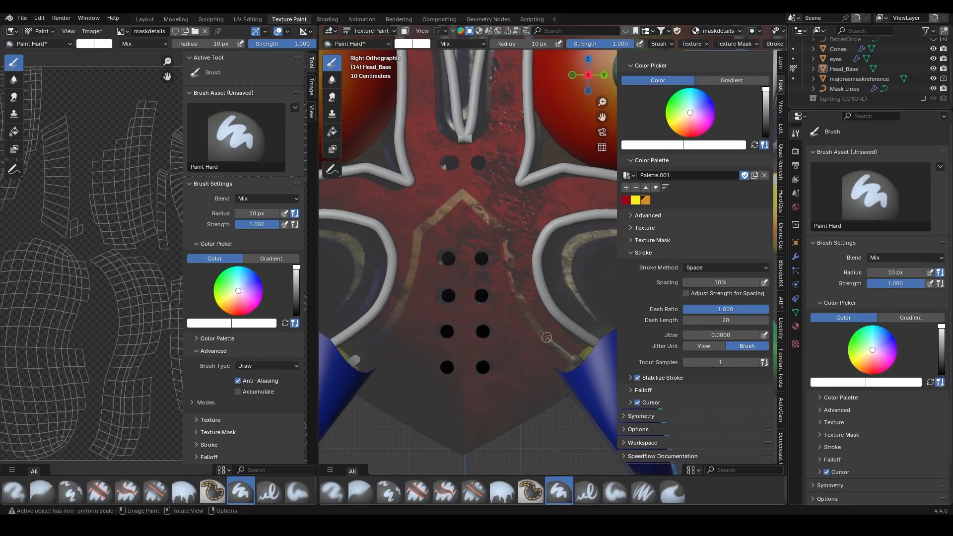
mouse_move(577, 365)
left_mouse_down()
mouse_move(489, 191)
mouse_move(434, 175)
left_mouse_up()
key("ctrl+z")
mouse_move(577, 365)
left_mouse_down()
mouse_move(499, 237)
mouse_move(497, 197)
mouse_move(441, 175)
left_mouse_up()
scroll(529, 331, "down", 5)
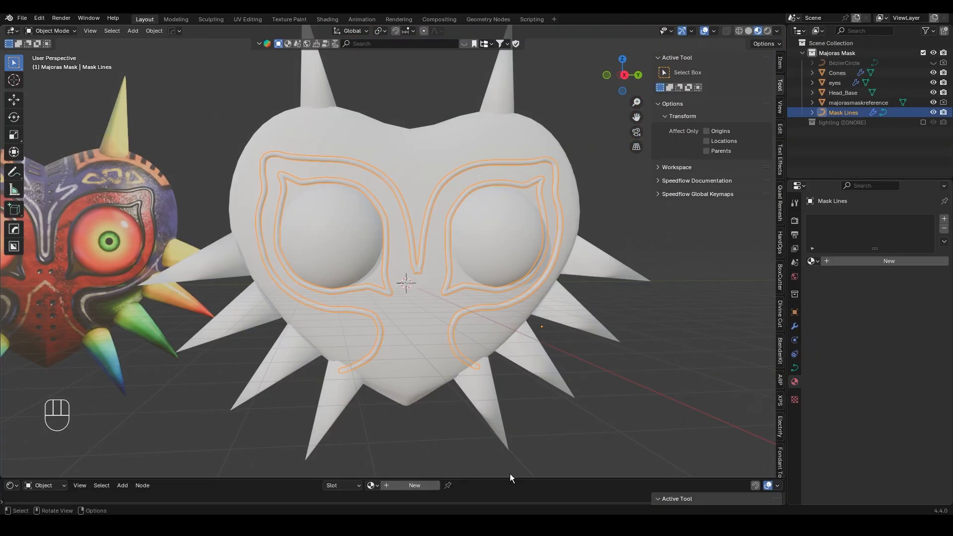
Enlarge the Shader Editor and create a new material for Mask Lines
left_click(11, 486)
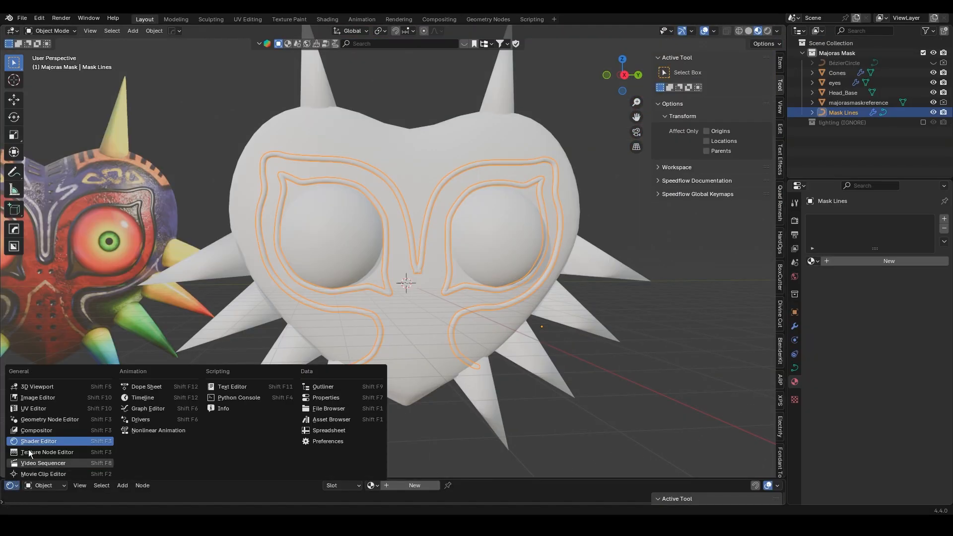
left_click(14, 486)
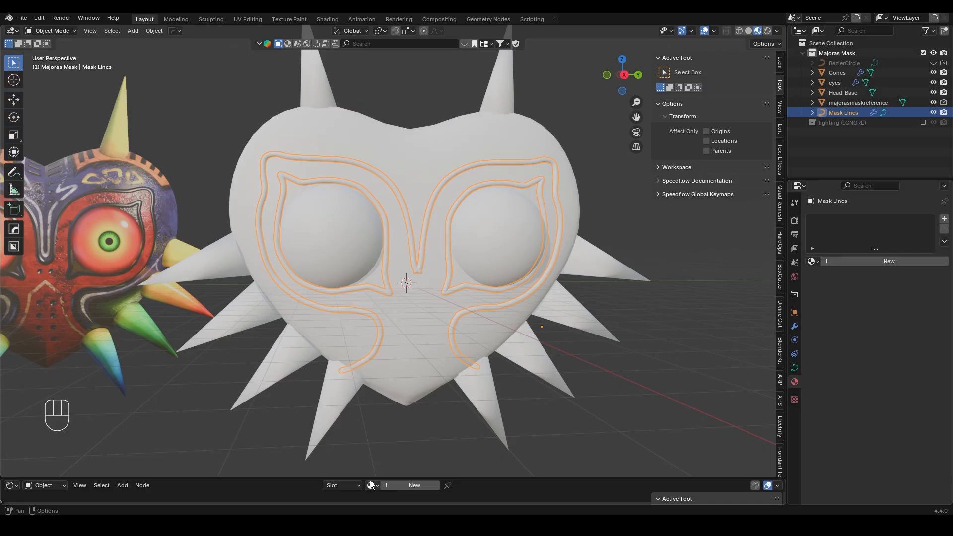
left_click_drag(442, 477, 417, 391)
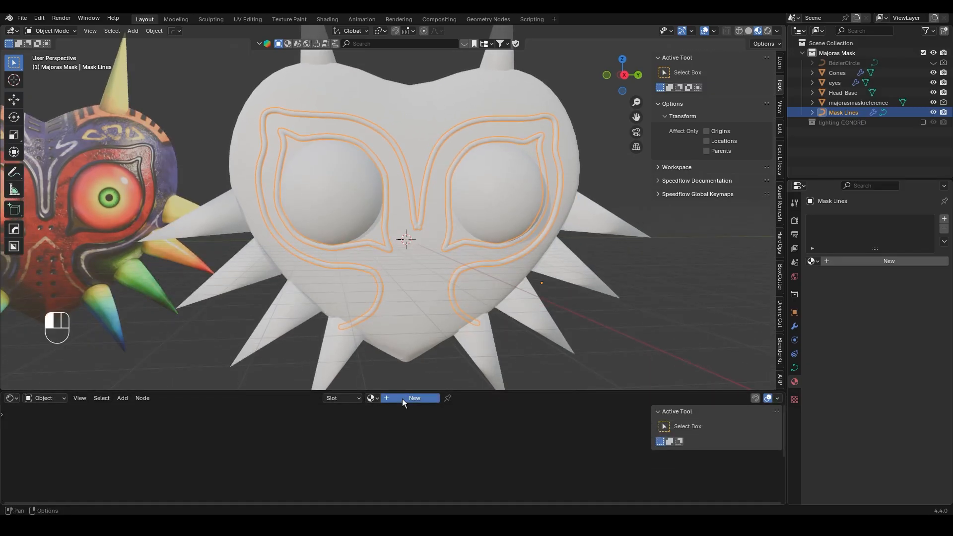
left_click(402, 398)
Set the Mask Lines material's base color to black
middle_click_drag(479, 422, 473, 411)
left_click(423, 440)
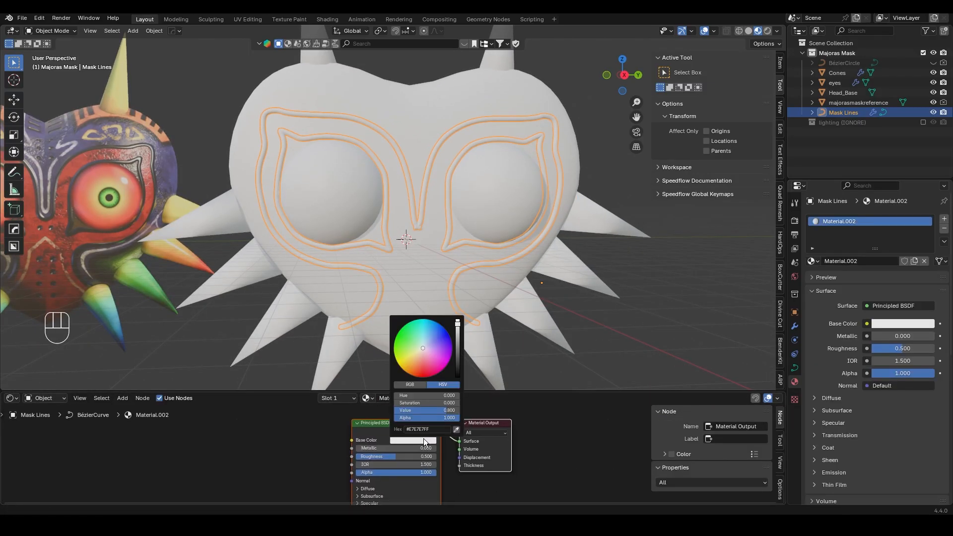
left_click_drag(458, 340, 458, 377)
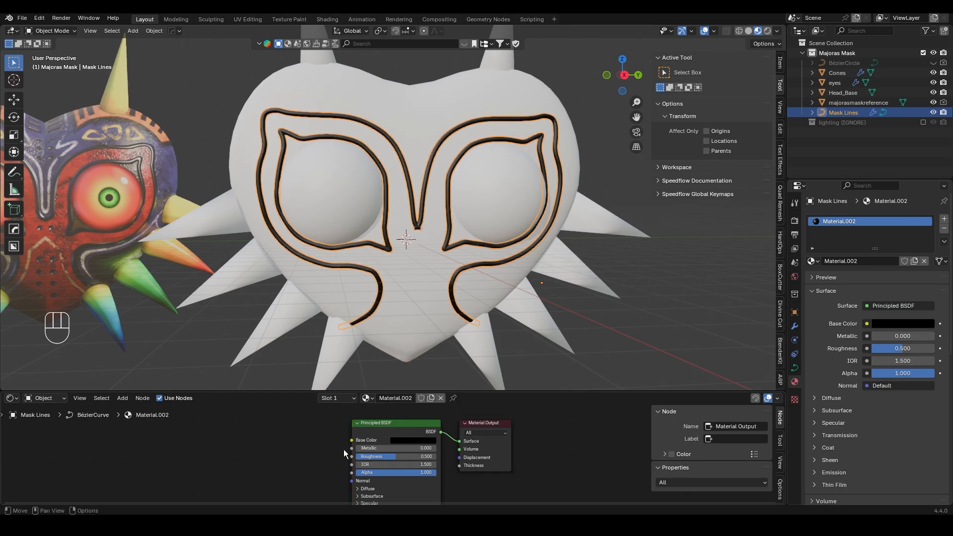
mouse_move(395, 457)
left_mouse_down()
mouse_move(358, 457)
mouse_move(414, 464)
mouse_move(397, 464)
left_mouse_up()
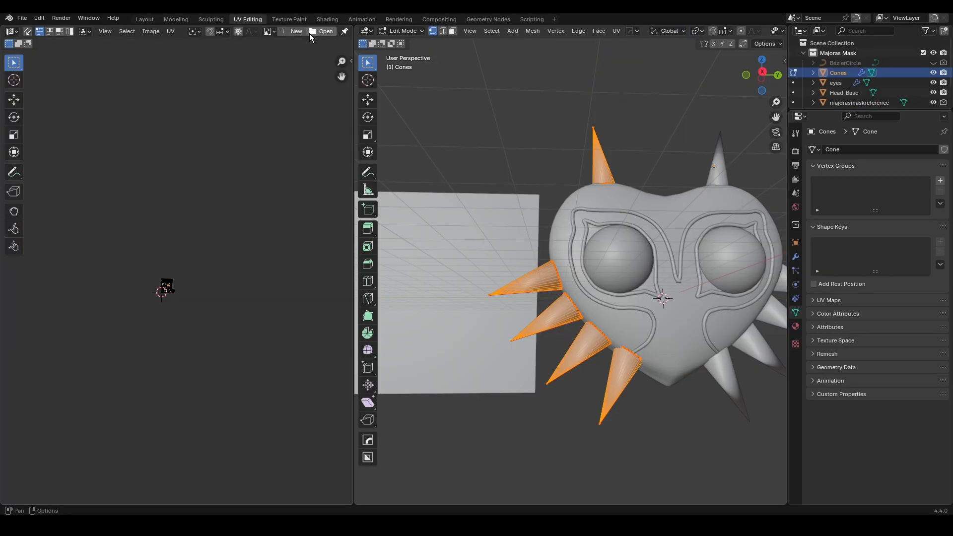
Create a blank 2000 × 2000 px image named Spikes for the cones' UV layout
left_click(292, 31)
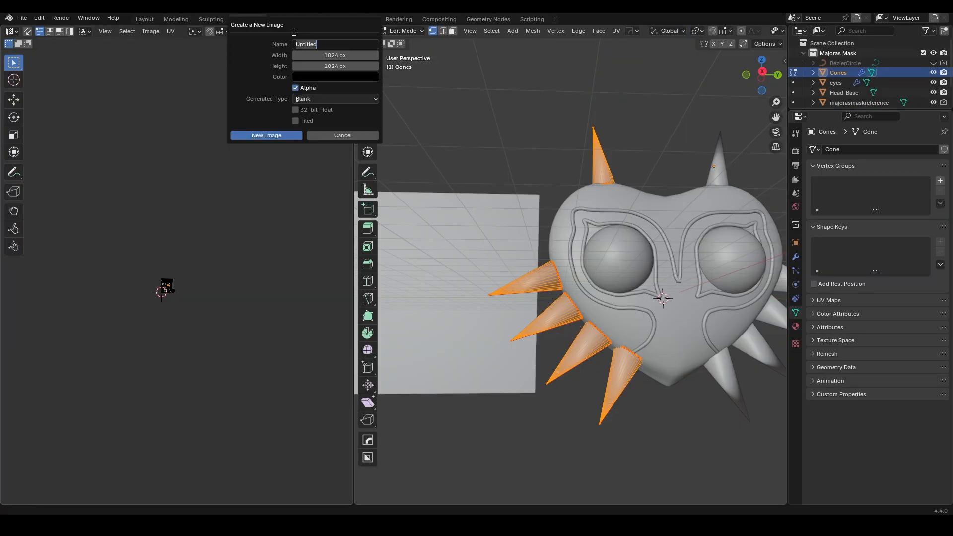
left_click(342, 132)
scroll(169, 213, "up", 8)
middle_click_drag(157, 248, 276, 177)
scroll(253, 215, "up", 2)
middle_click_drag(241, 213, 152, 239)
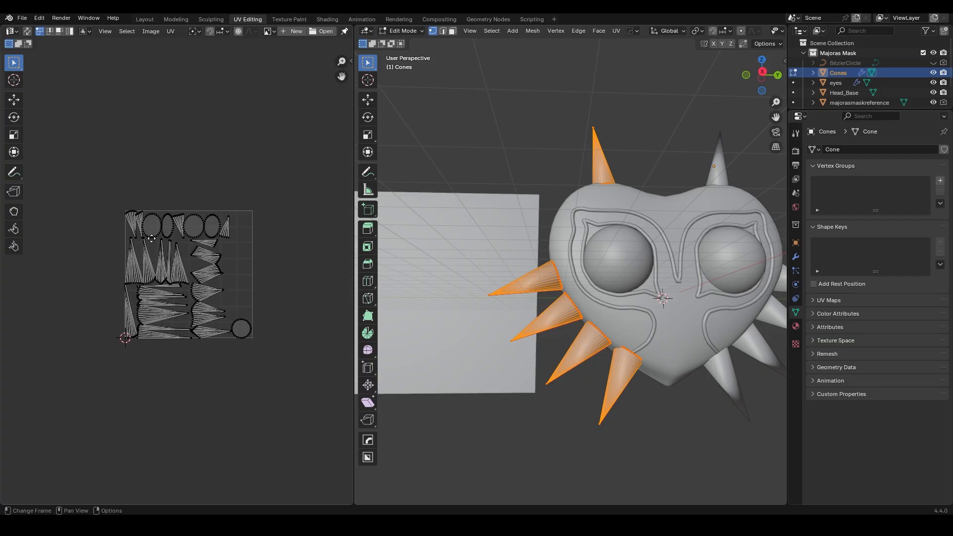
scroll(152, 239, "up", 3)
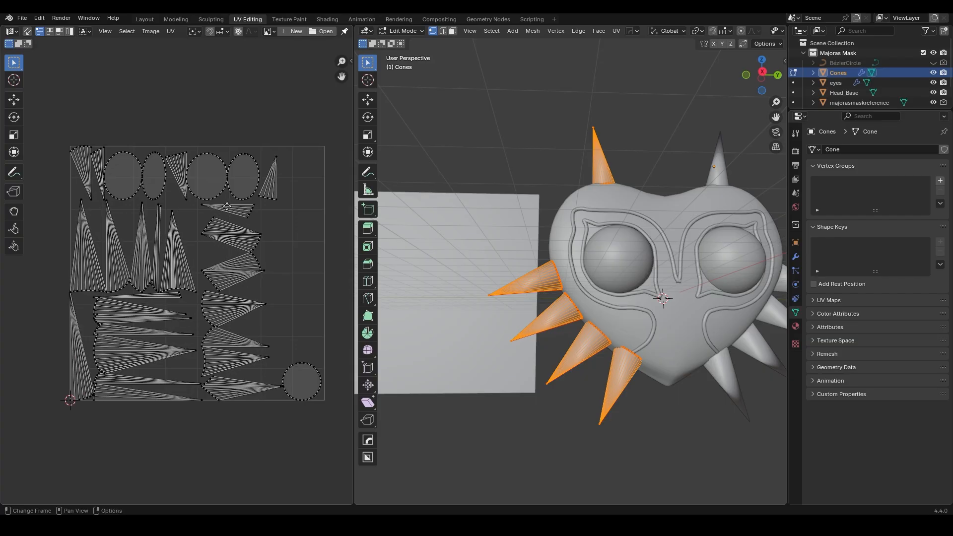
left_click(293, 31)
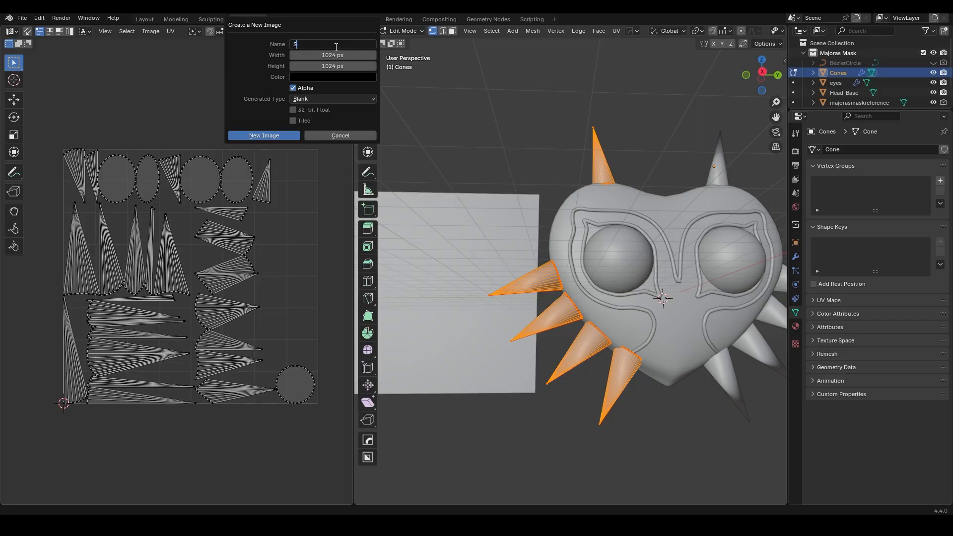
left_click(345, 55)
left_click(273, 50)
left_click_drag(333, 55, 354, 66)
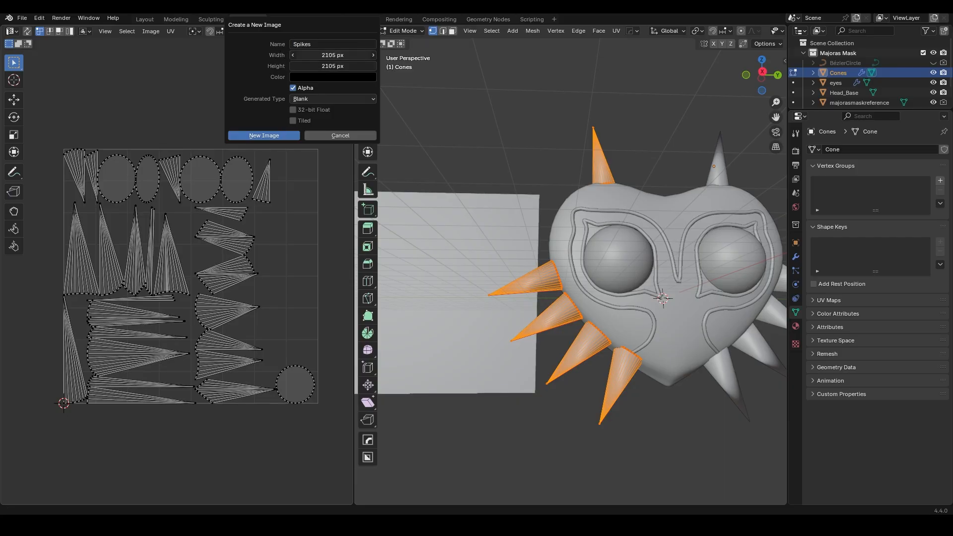
left_click_drag(304, 55, 303, 79)
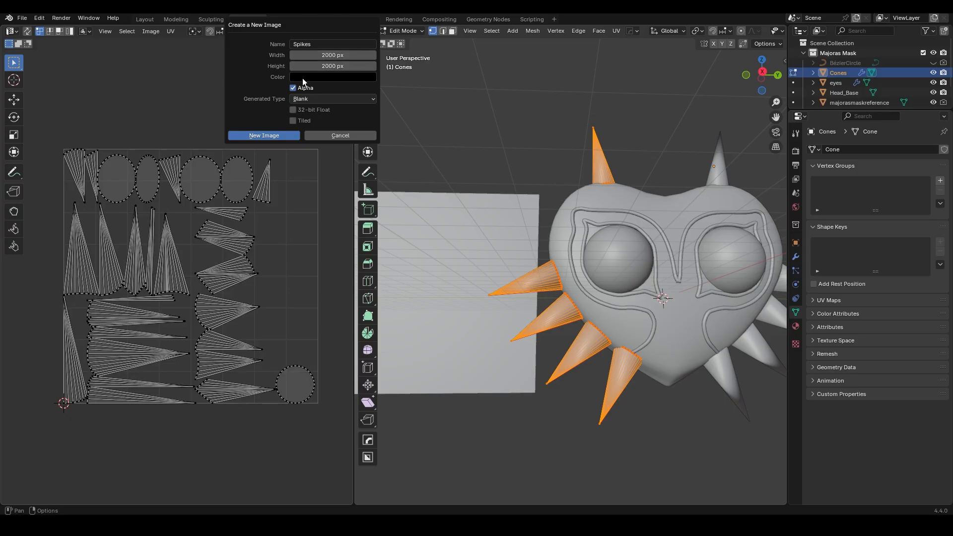
left_click(268, 135)
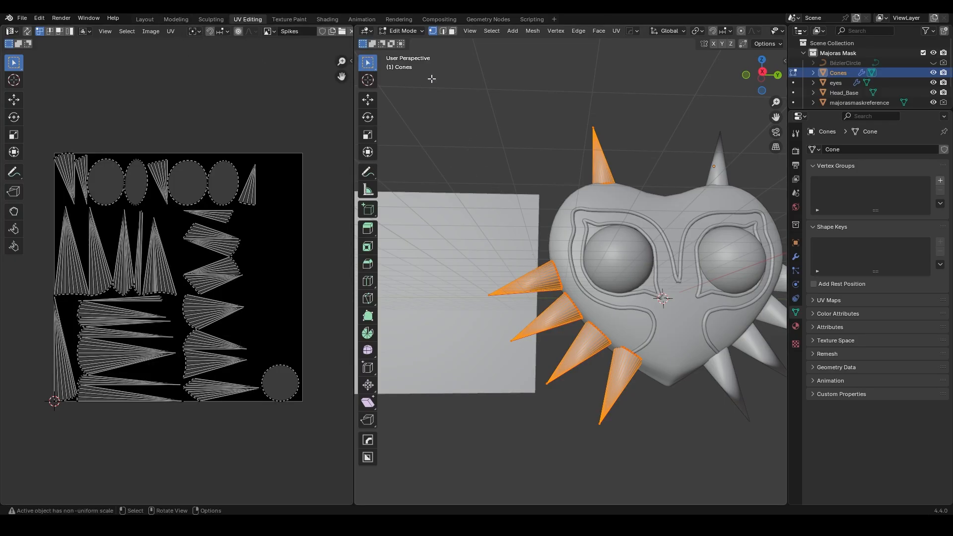
Unwrap the selected cones using Unwrap Minimum Stretch
left_click(616, 31)
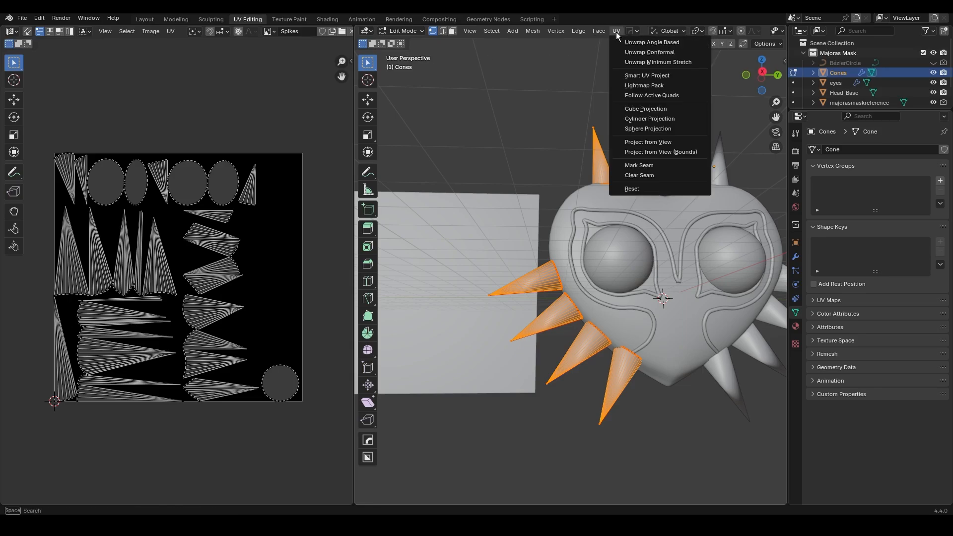
left_click(632, 63)
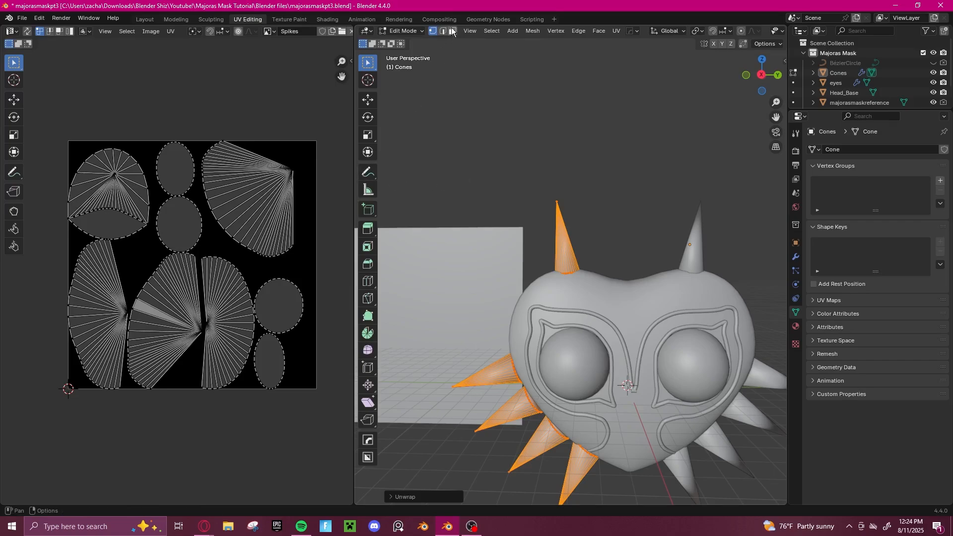
left_click(289, 19)
middle_click_drag(507, 186, 457, 188)
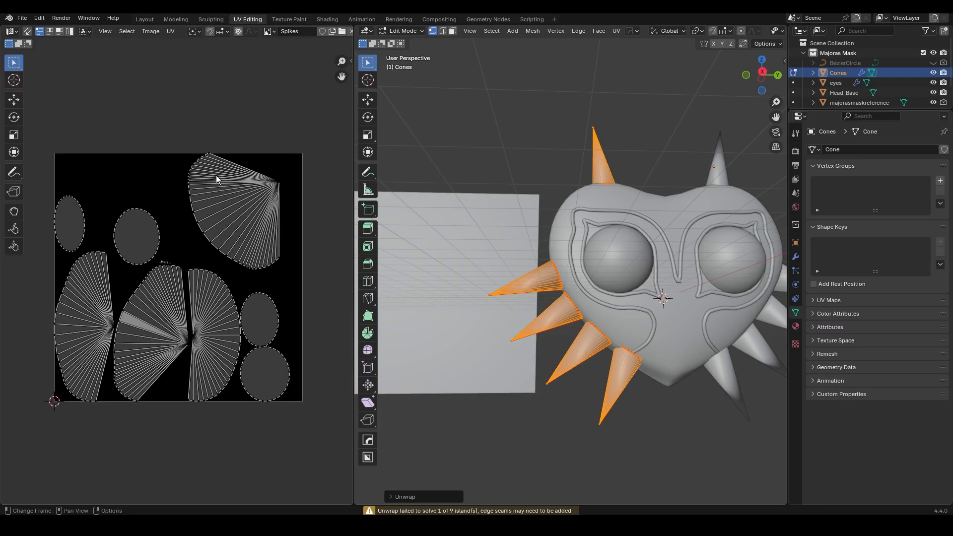
Enlarge the Shader Editor and add an Image Texture node ahead of the Principled BSDF in the Cones material
left_click(144, 19)
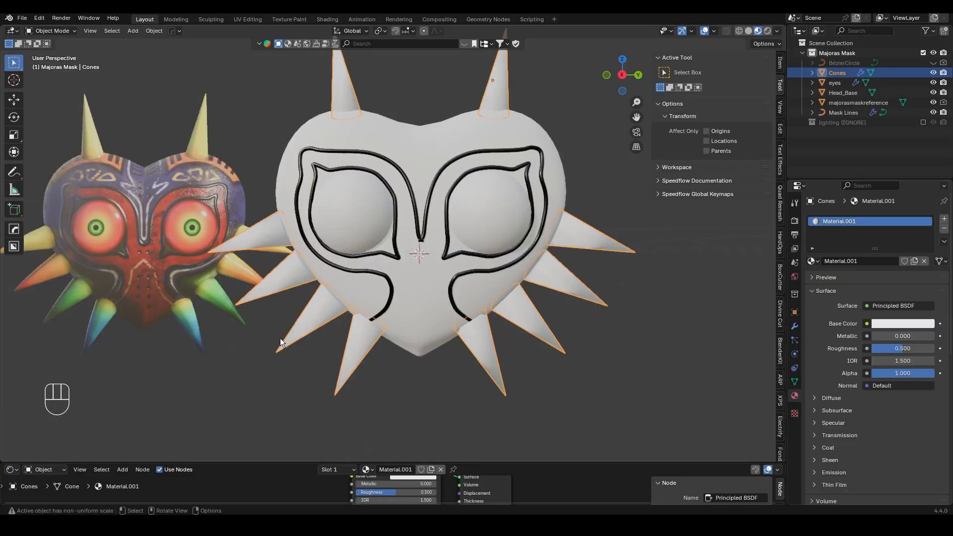
left_click_drag(308, 463, 295, 251)
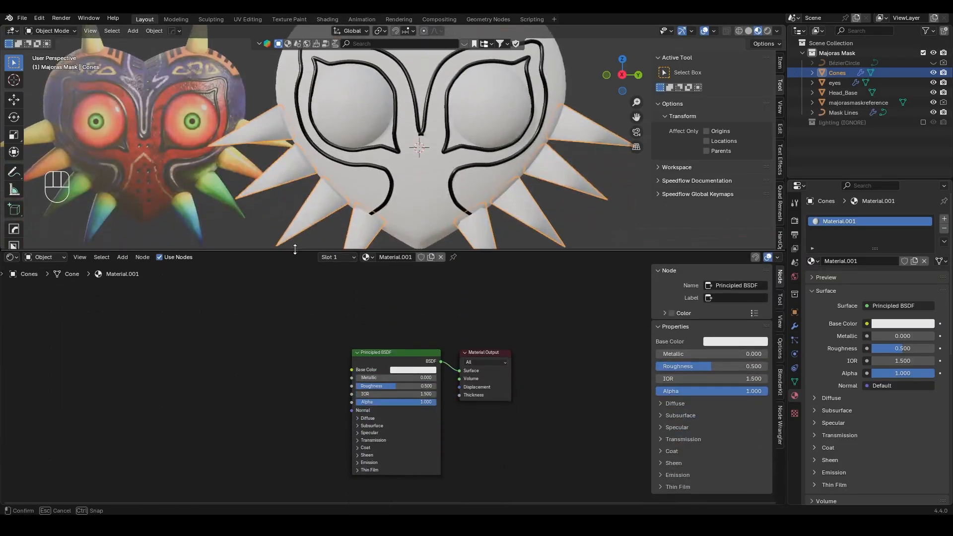
key("shift+a")
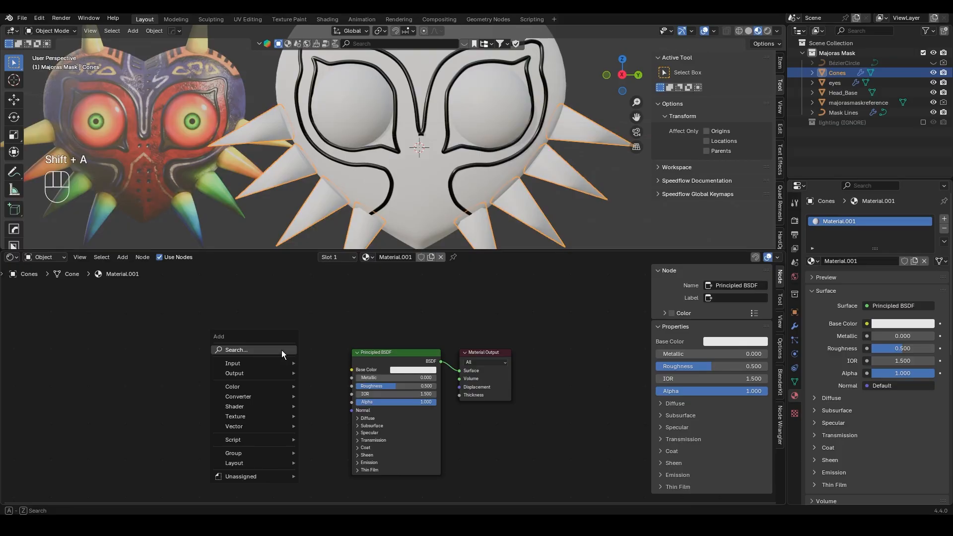
left_click(248, 347)
type("ima")
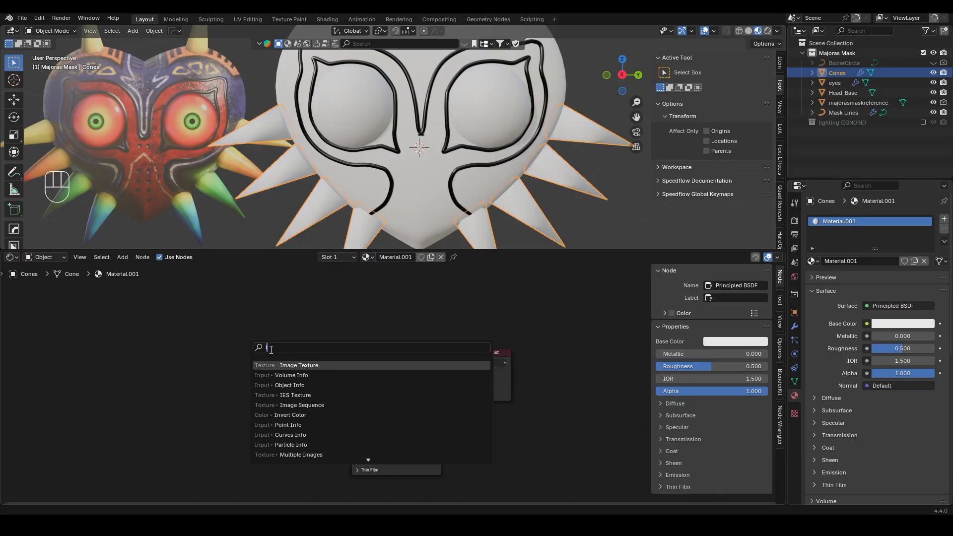
left_click(291, 368)
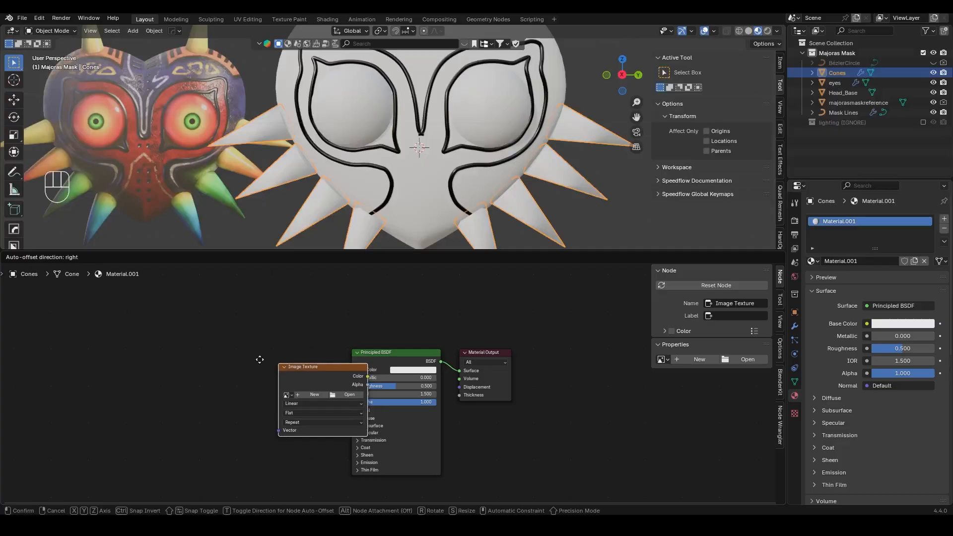
left_click(149, 325)
middle_click_drag(323, 398, 354, 394)
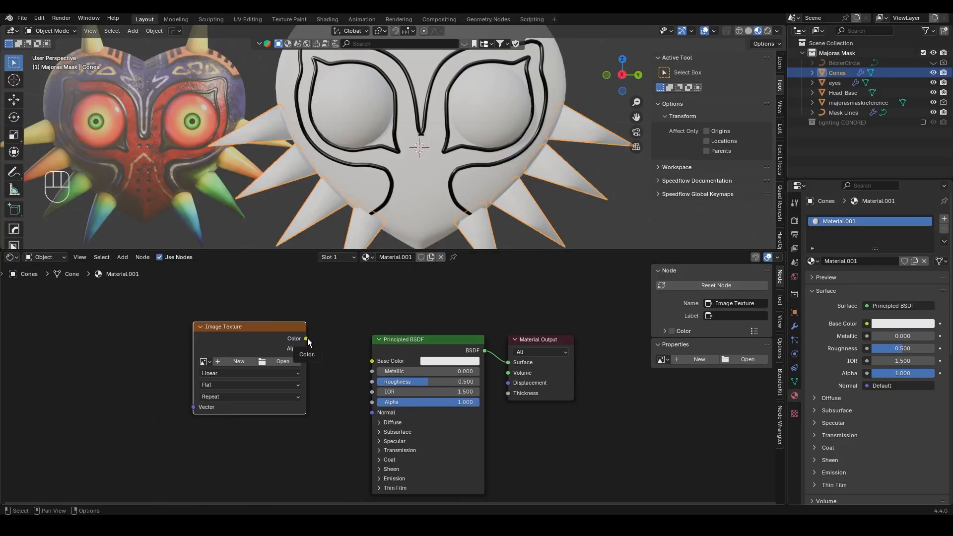
Connect the Image Texture's Color to the Principled BSDF's Base Color and assign the Spikes image
left_click_drag(307, 339, 371, 361)
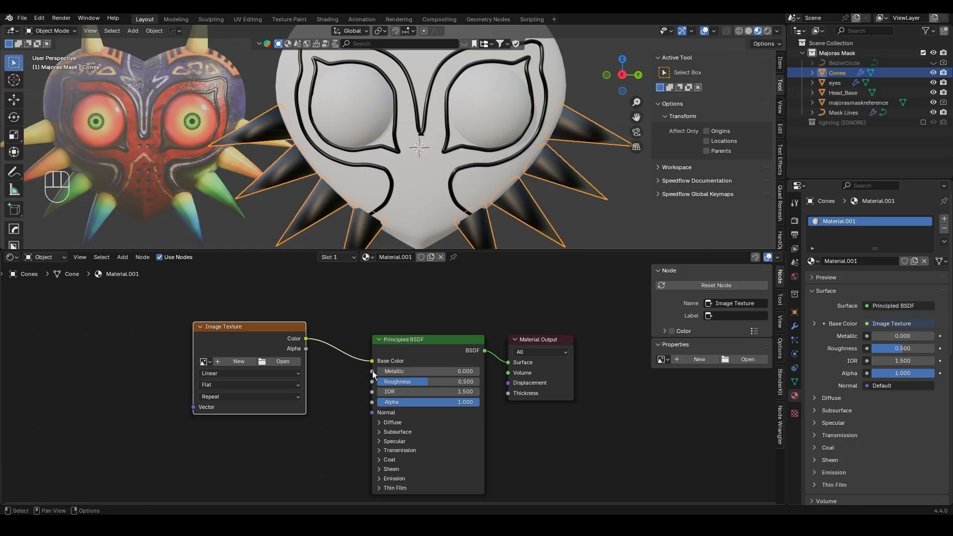
left_click(204, 362)
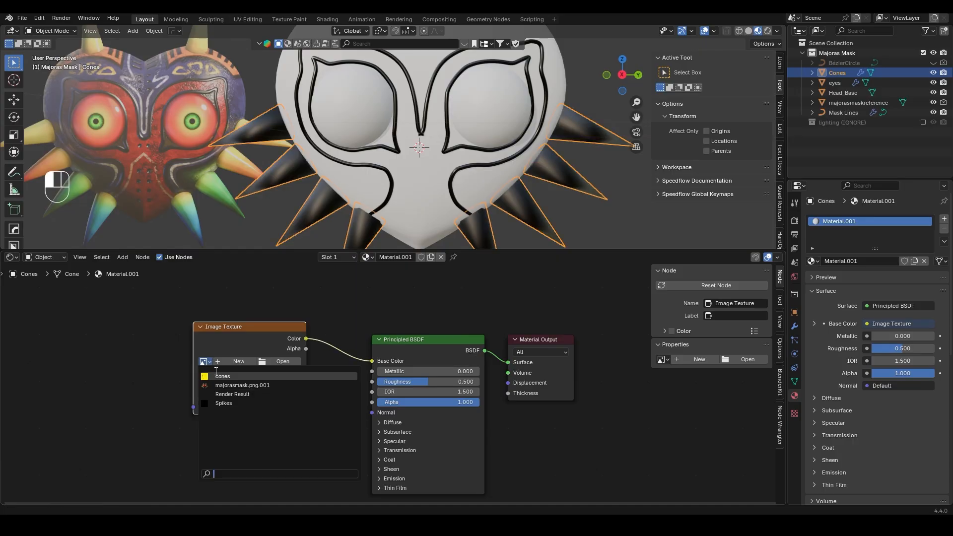
left_click(224, 404)
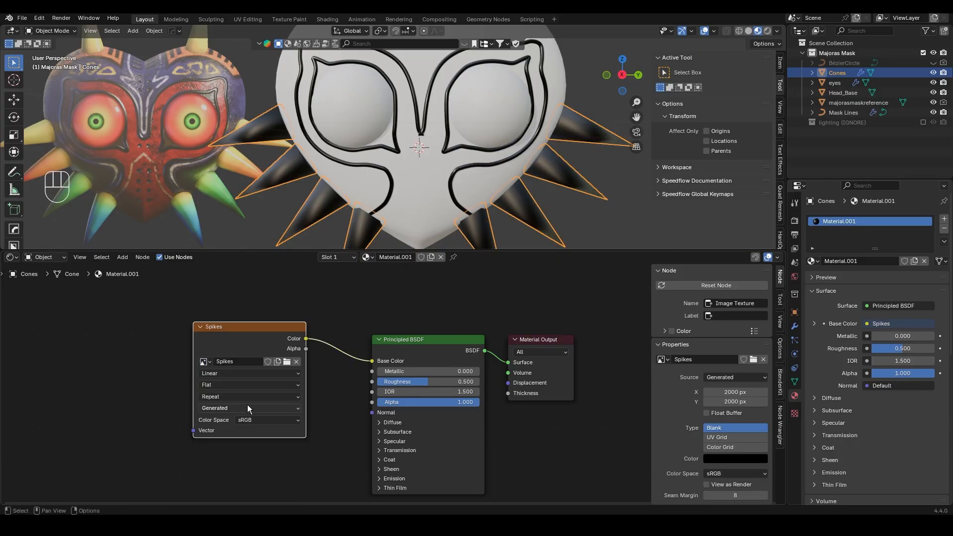
Switch to texture painting on the Spikes image with the Paint Soft brush and set its radius to 266 px
left_click(289, 19)
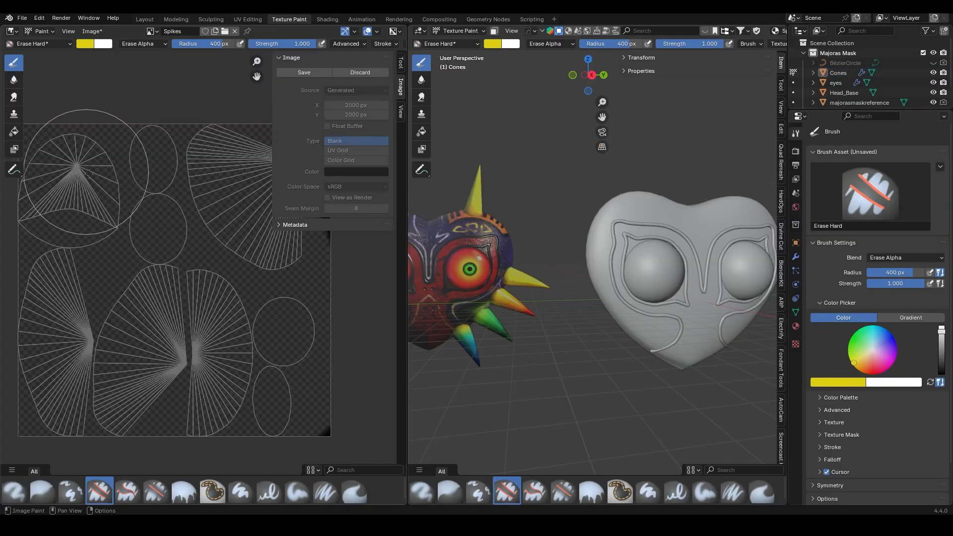
left_click(41, 44)
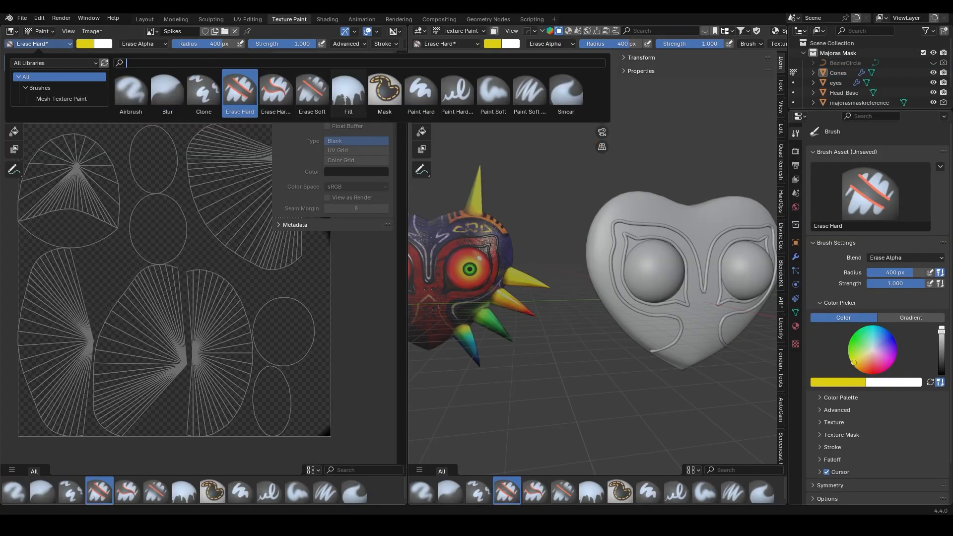
left_click(493, 90)
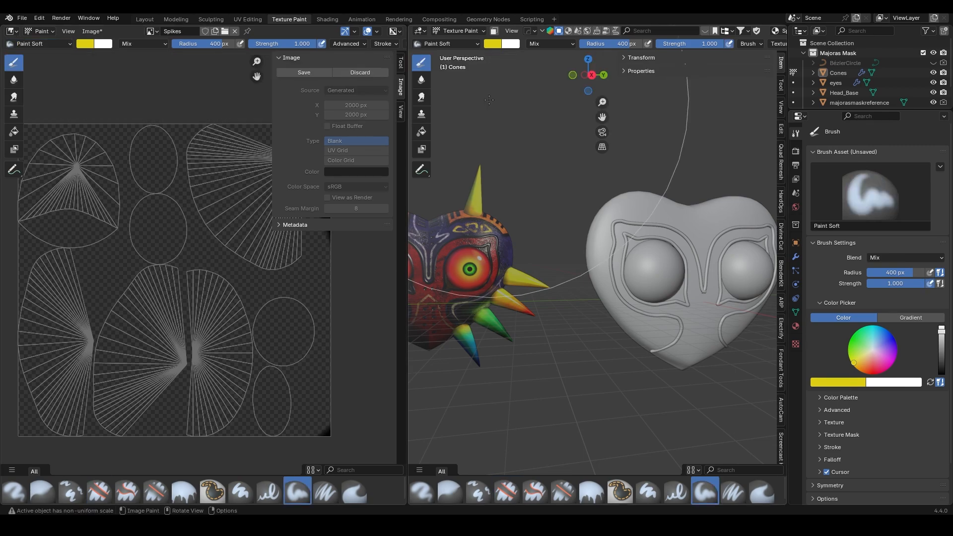
left_click(77, 161)
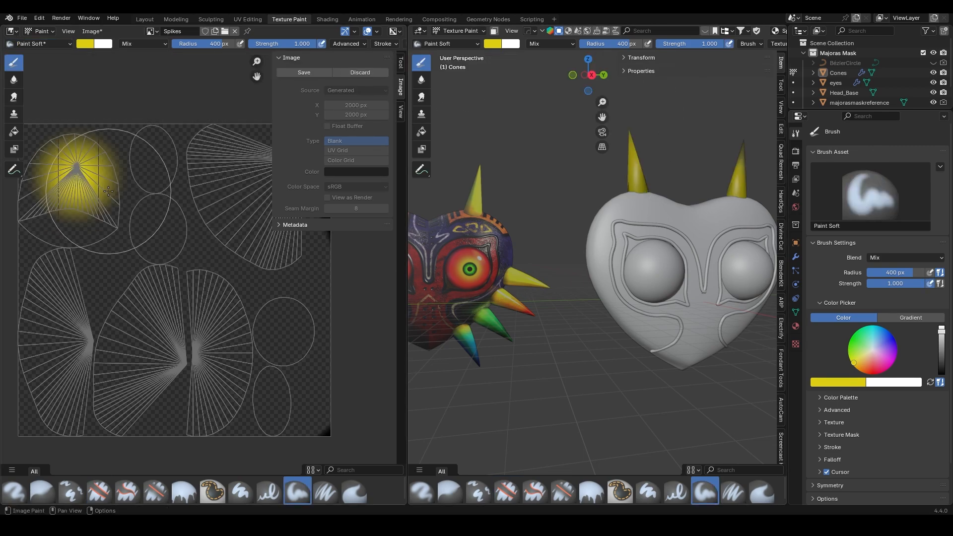
key("ctrl+z")
key("f")
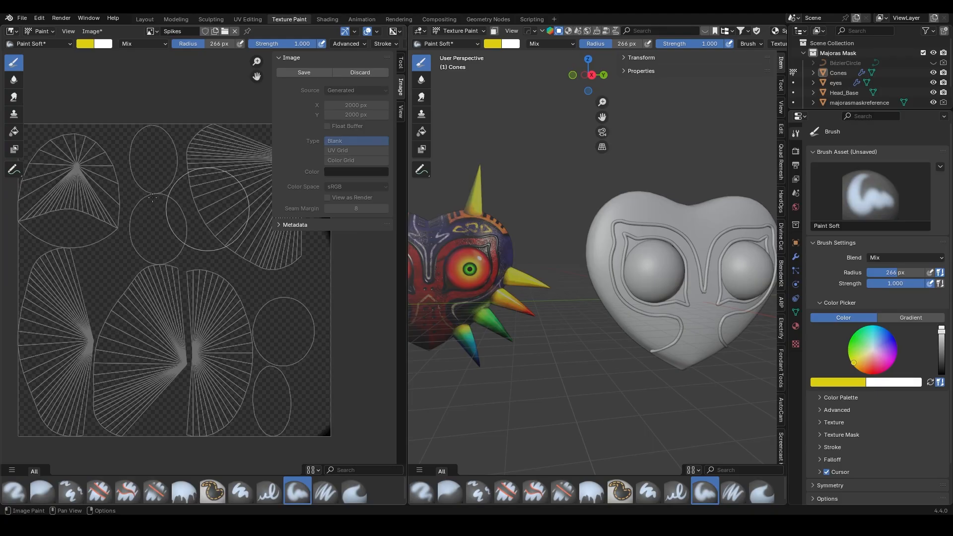
Paint a soft yellow dab over the tip of the upper-left cone's UV island on the Spikes image
left_click(74, 166)
mouse_move(571, 193)
middle_mouse_down()
mouse_move(583, 240)
mouse_move(631, 242)
mouse_move(670, 214)
middle_mouse_up()
Try yellow dabs on the tips of the lower cone UV islands and undo them
left_click(86, 339)
left_click(188, 354)
middle_click_drag(278, 346, 201, 353)
key("ctrl+z")
left_click(120, 364)
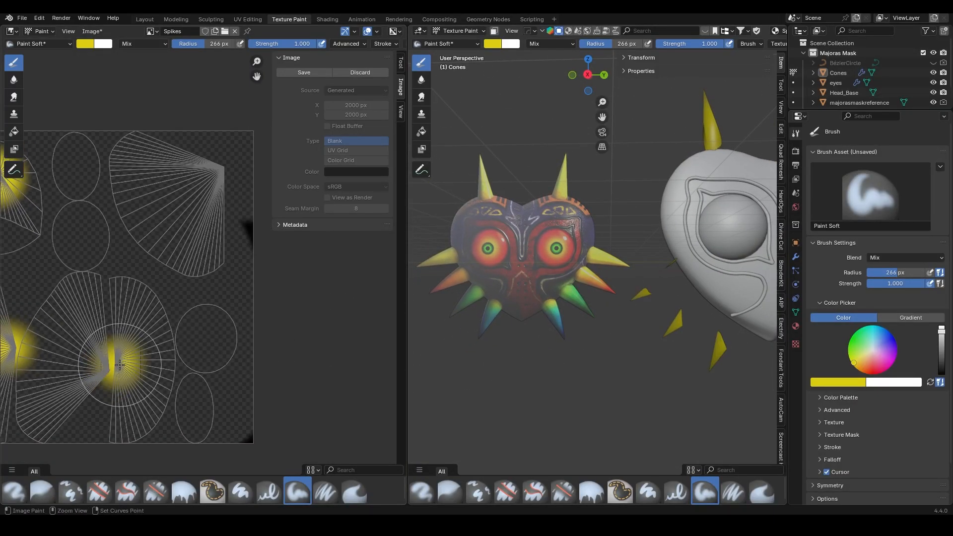
key("ctrl+z")
key("ctrl+z")
left_click(113, 365)
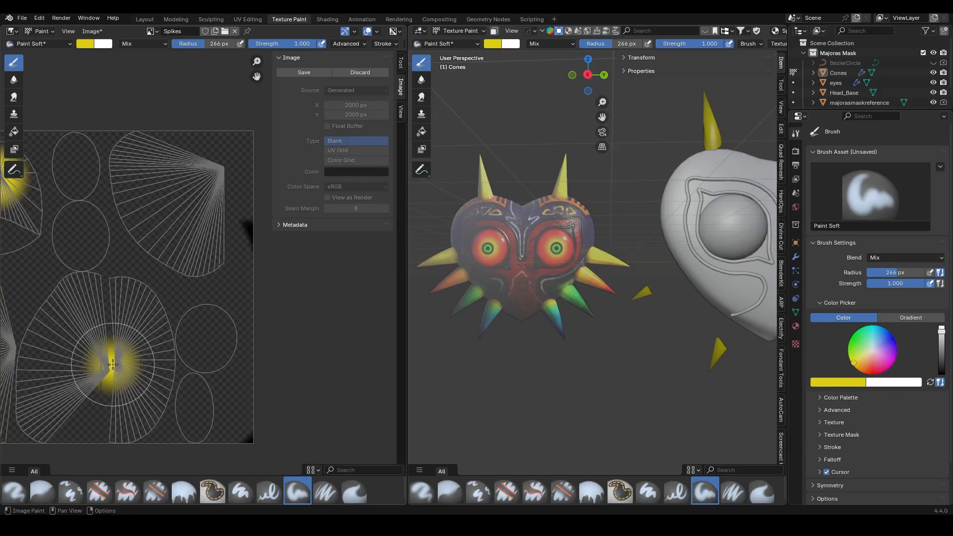
key("ctrl+z")
scroll(113, 365, "up", 5)
key("f")
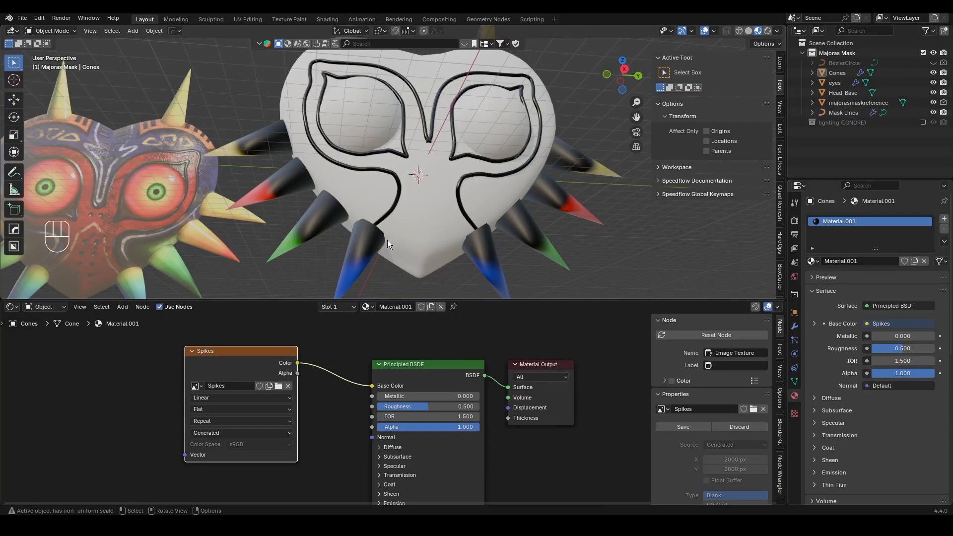
Move the Spikes Image Texture node away from the Principled BSDF and insert a color Mix node on the link between them
middle_click_drag(387, 240, 394, 319)
key("g")
left_click(272, 363)
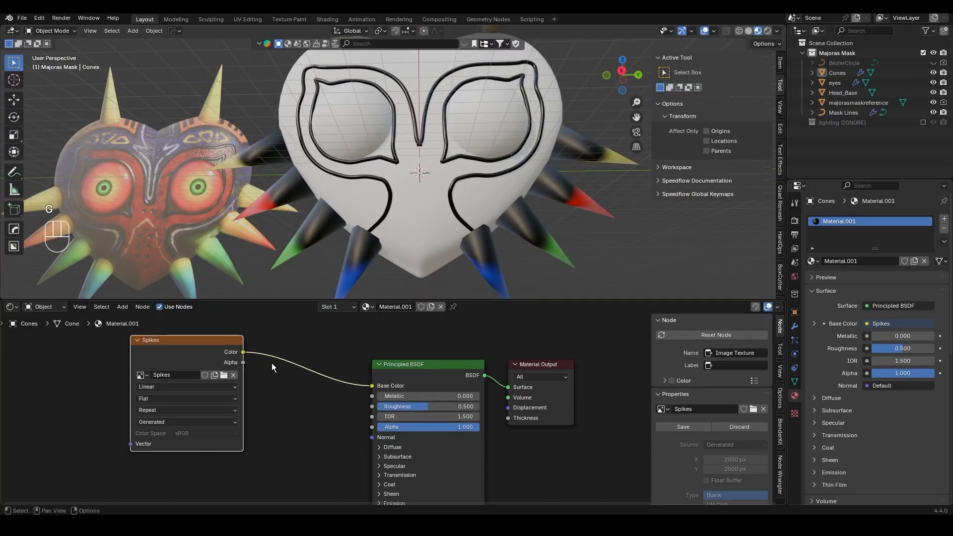
key("shift+a")
mouse_move(300, 391)
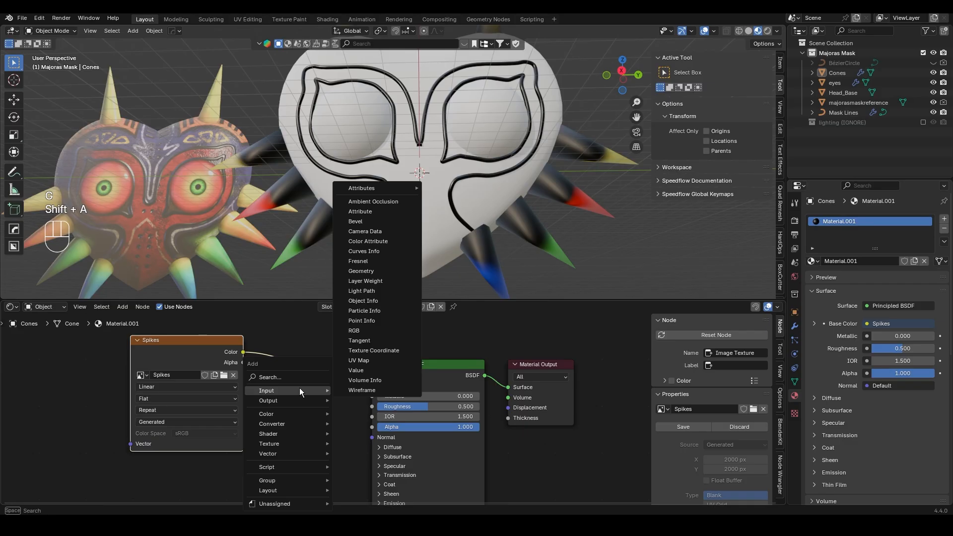
type("mi")
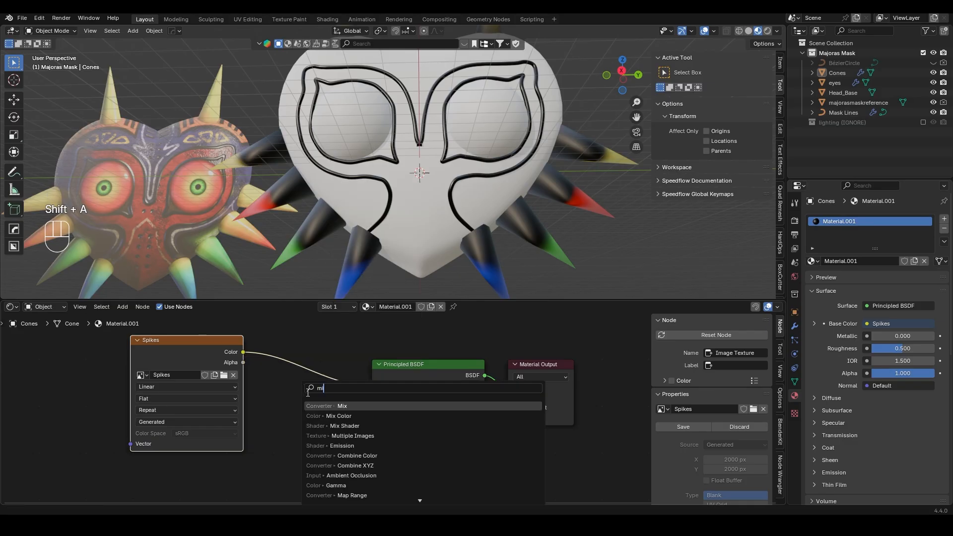
left_click(333, 406)
left_click(281, 355)
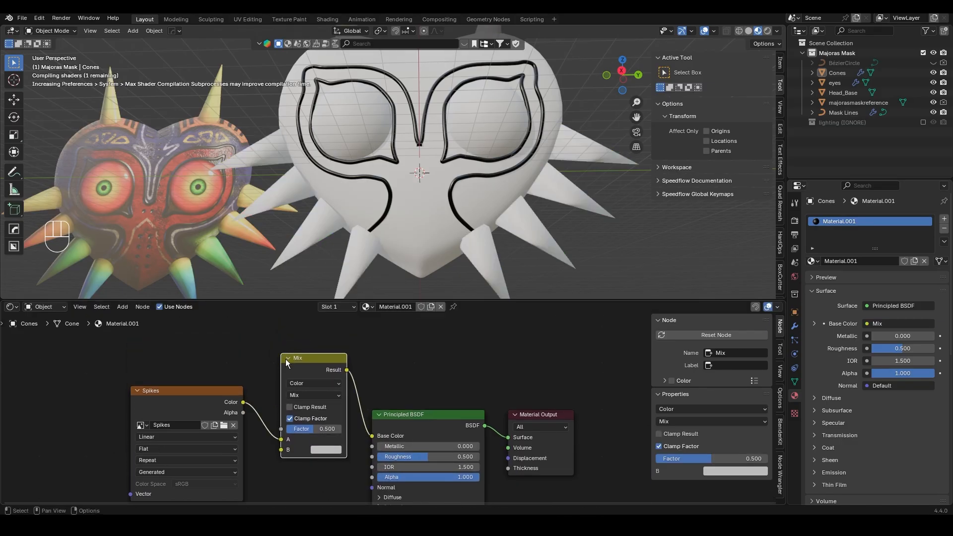
middle_click_drag(371, 464, 400, 414, "shift")
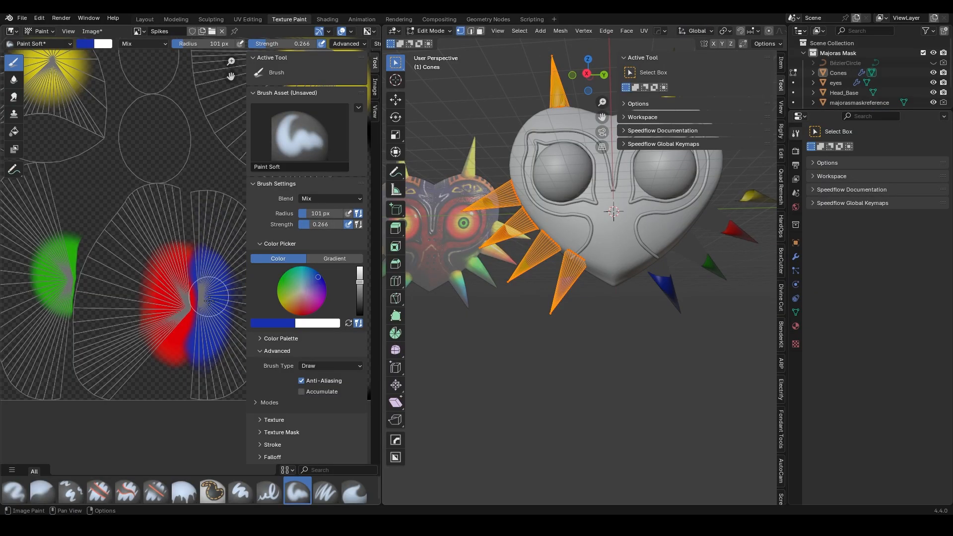
Paint the rest of the blue spike's UV island blue and check the spikes in the Layout workspace
scroll(215, 304, "up", 2)
middle_click_drag(216, 315, 143, 267)
mouse_move(137, 189)
left_mouse_down()
mouse_move(187, 282)
mouse_move(125, 397)
mouse_move(193, 311)
mouse_move(134, 168)
mouse_move(184, 339)
mouse_move(140, 387)
mouse_move(149, 171)
mouse_move(202, 215)
mouse_move(79, 421)
mouse_move(141, 170)
left_mouse_up()
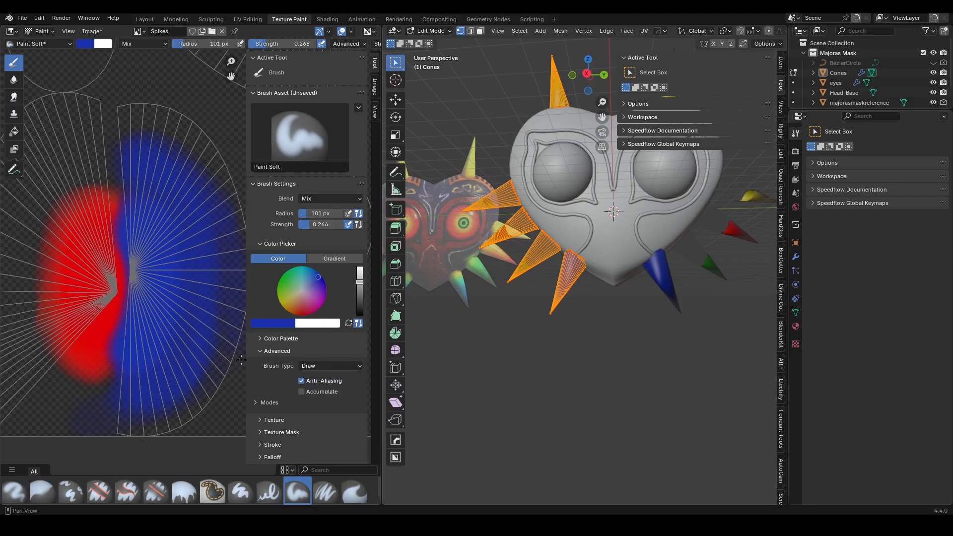
middle_click_drag(625, 308, 576, 300)
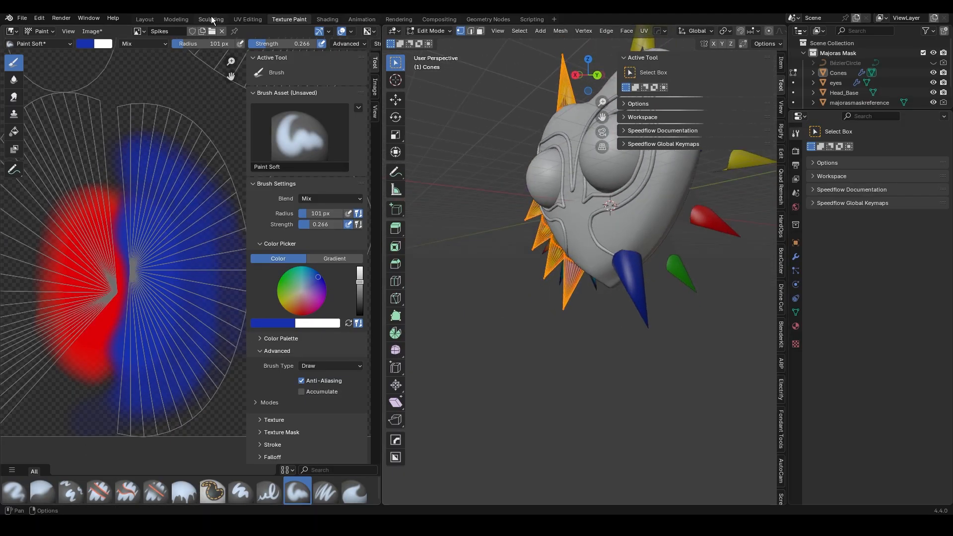
left_click(147, 20)
scroll(484, 268, "up", 4)
middle_click_drag(490, 290, 465, 71, "shift")
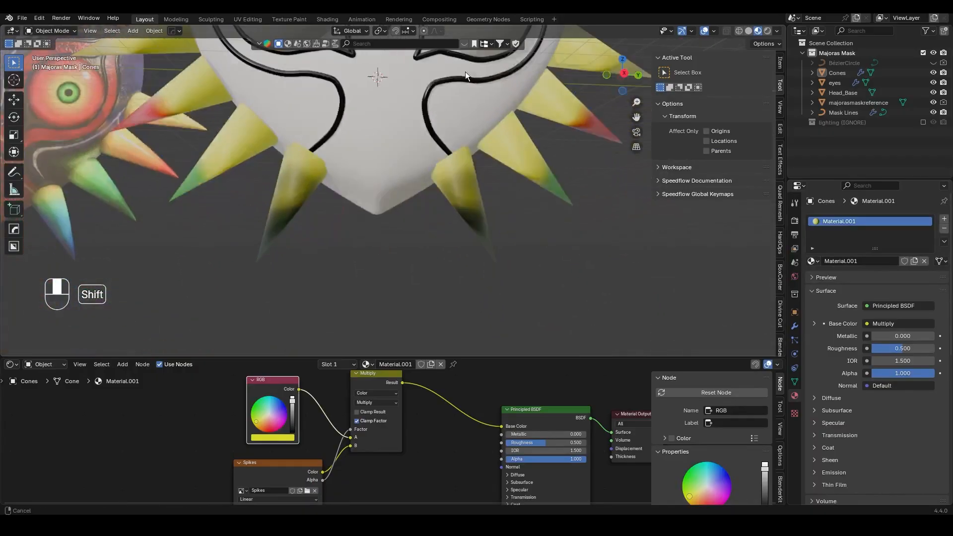
mouse_move(524, 193)
middle_mouse_down()
mouse_move(487, 164)
mouse_move(506, 197)
middle_mouse_up()
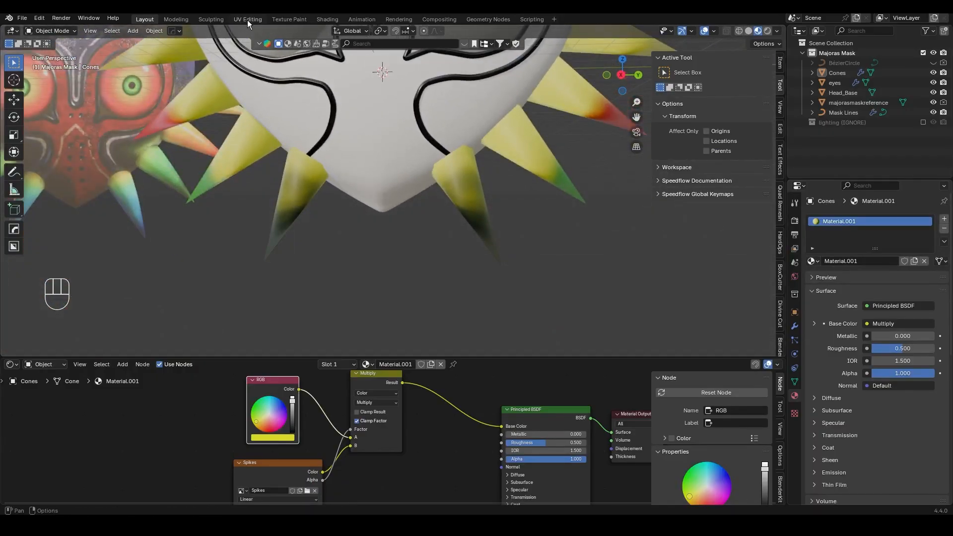
Return to texture painting, sample the painted red, and spread the red and green over the rest of their spikes' UV islands
left_click(281, 19)
scroll(168, 307, "down", 2)
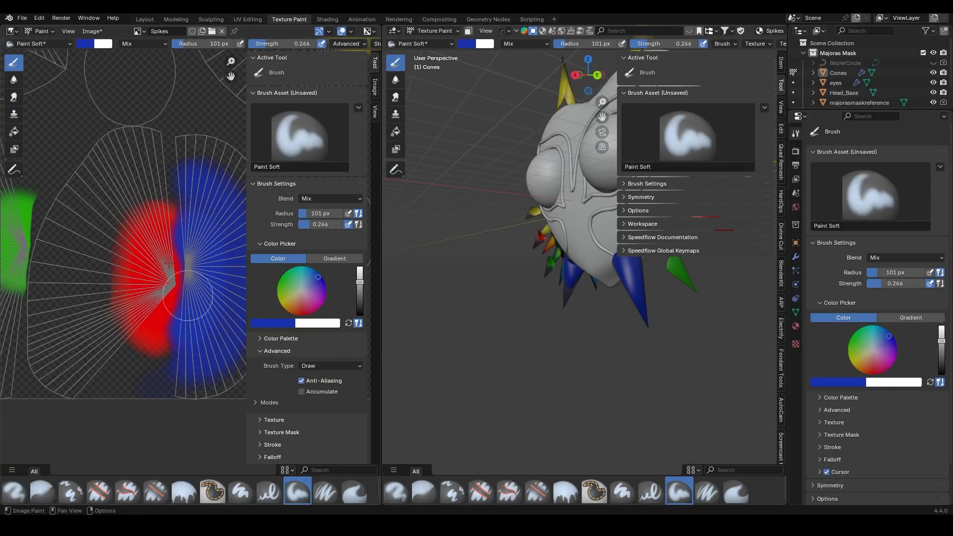
left_click(84, 45)
left_click(165, 191)
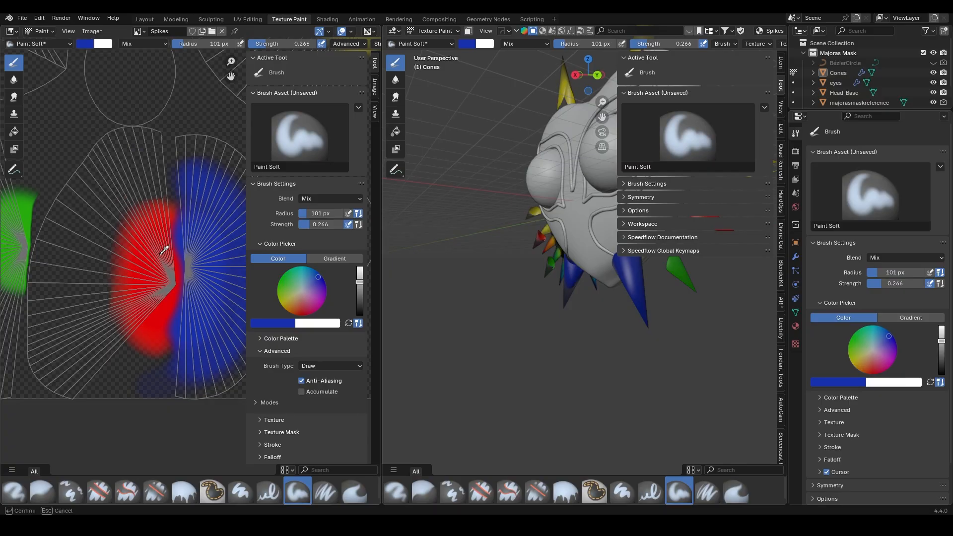
left_click(165, 250)
mouse_move(111, 351)
left_mouse_down()
mouse_move(97, 327)
mouse_move(141, 207)
mouse_move(98, 313)
mouse_move(132, 356)
mouse_move(131, 255)
mouse_move(114, 354)
mouse_move(159, 164)
mouse_move(130, 426)
mouse_move(70, 334)
mouse_move(72, 300)
mouse_move(38, 325)
mouse_move(141, 161)
mouse_move(159, 217)
mouse_move(70, 243)
mouse_move(106, 399)
mouse_move(105, 333)
mouse_move(60, 266)
mouse_move(142, 163)
left_mouse_up()
key("ctrl+z")
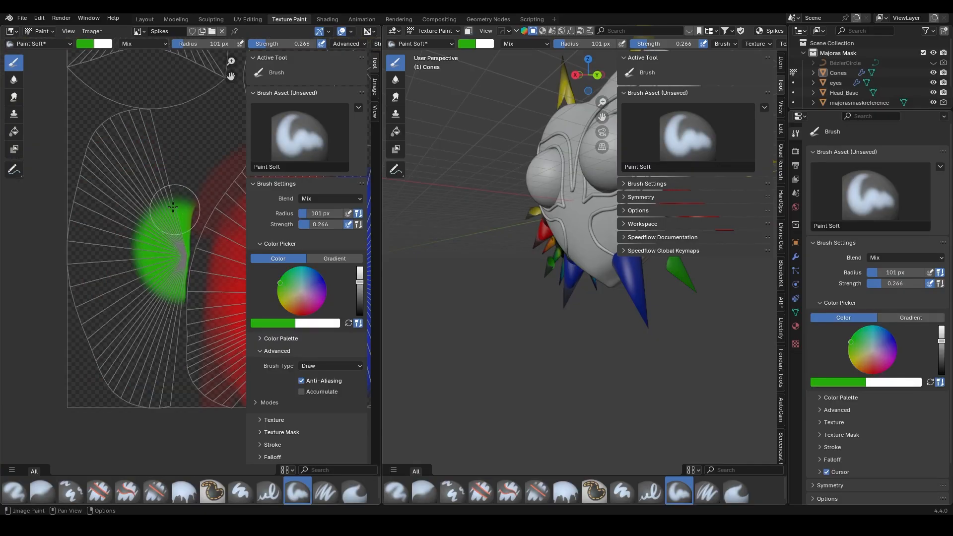
mouse_move(171, 205)
left_mouse_down()
mouse_move(148, 250)
mouse_move(184, 326)
mouse_move(113, 223)
mouse_move(156, 164)
mouse_move(157, 347)
mouse_move(174, 376)
mouse_move(142, 144)
mouse_move(82, 198)
mouse_move(199, 459)
left_mouse_up()
scroll(178, 400, "down", 3)
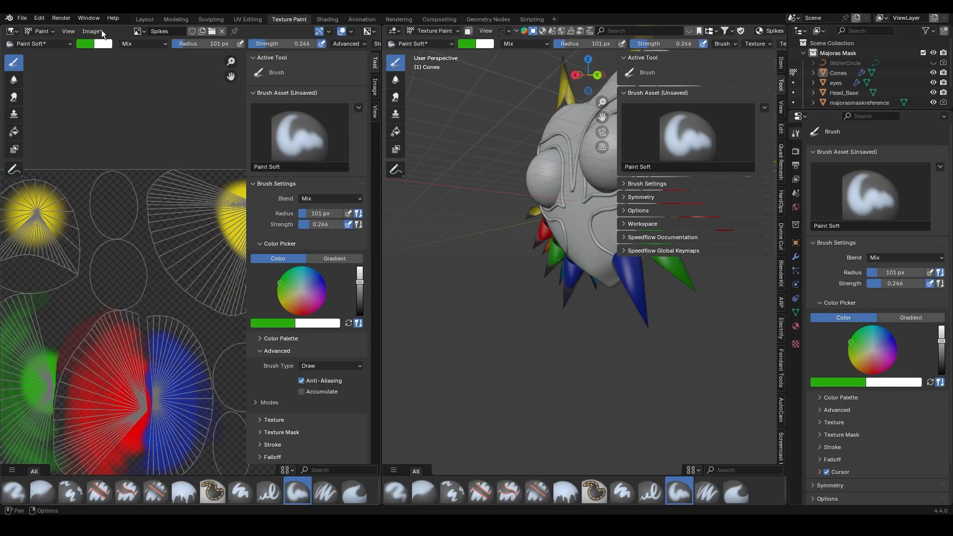
Sample the painted yellow, shift the brush color to orange, and paint around the yellow tip of the upper-left UV island
left_click(93, 45)
left_click(165, 191)
left_click(39, 211)
middle_click_drag(93, 212, 200, 220)
left_click(92, 46)
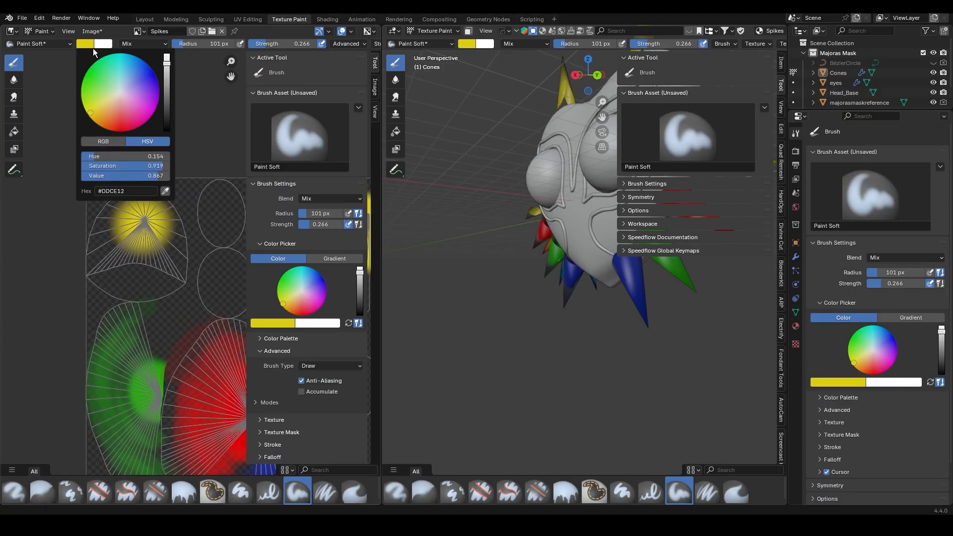
left_click(98, 115)
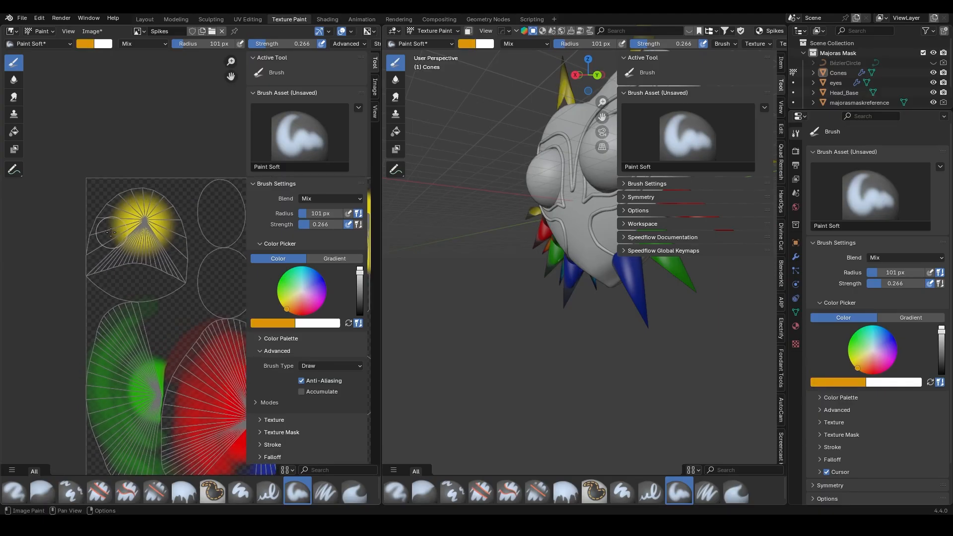
mouse_move(163, 186)
left_mouse_down()
mouse_move(147, 248)
mouse_move(107, 233)
mouse_move(210, 248)
mouse_move(91, 221)
mouse_move(107, 243)
mouse_move(184, 226)
left_mouse_up()
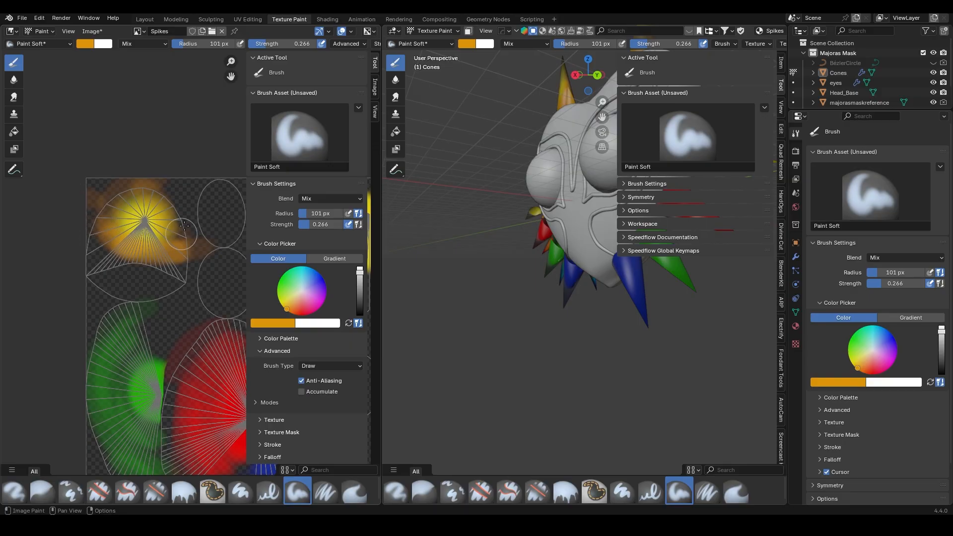
Paint orange around the yellow tip of the upper-right UV island and compare the spikes with the reference in the Layout workspace
middle_click_drag(185, 238, 77, 224)
middle_click_drag(157, 206, 83, 203)
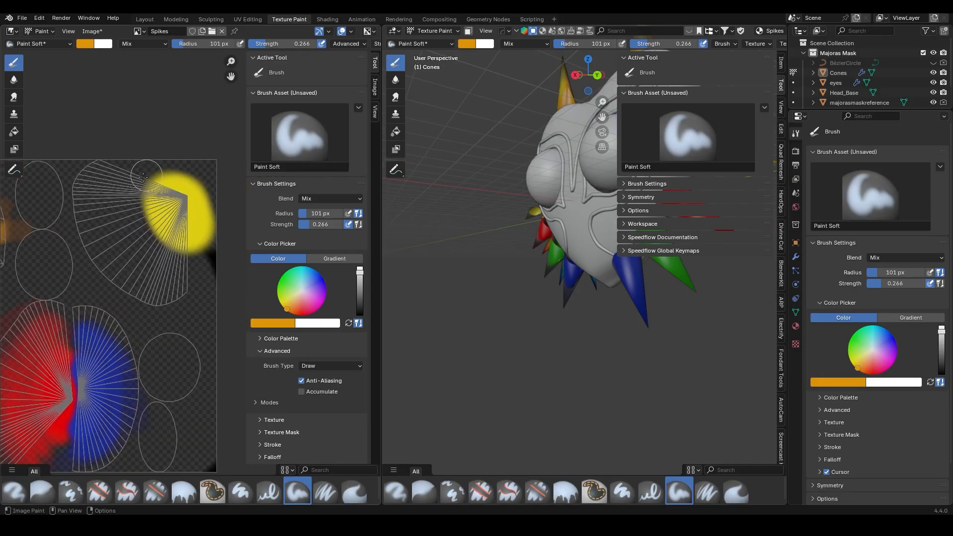
mouse_move(143, 177)
left_mouse_down()
mouse_move(203, 266)
mouse_move(119, 181)
mouse_move(188, 286)
mouse_move(107, 221)
mouse_move(195, 278)
mouse_move(118, 180)
left_mouse_up()
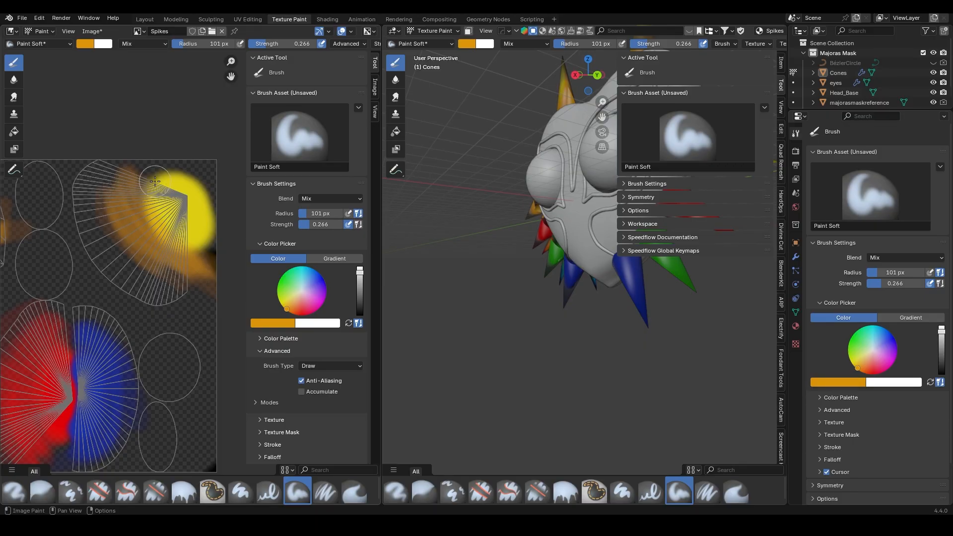
scroll(158, 199, "down", 3)
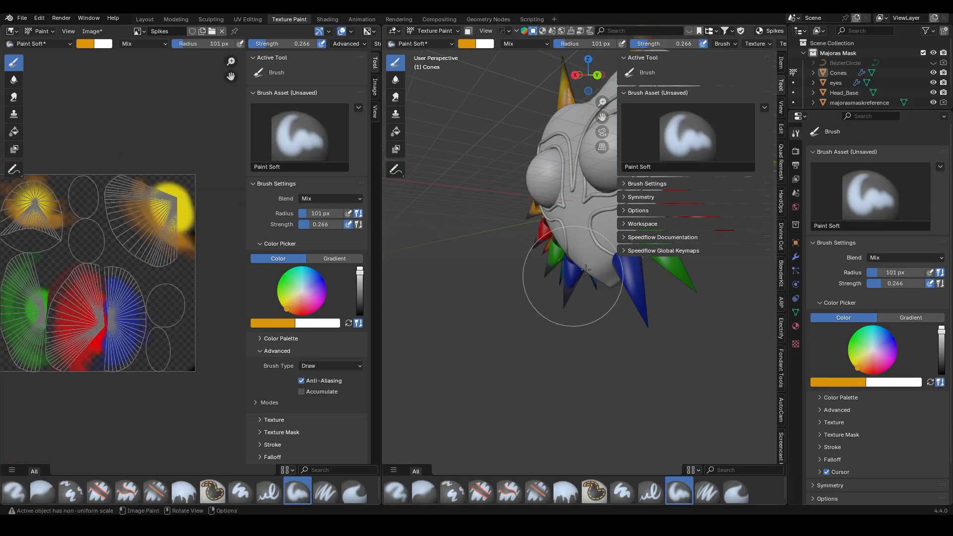
left_click(144, 19)
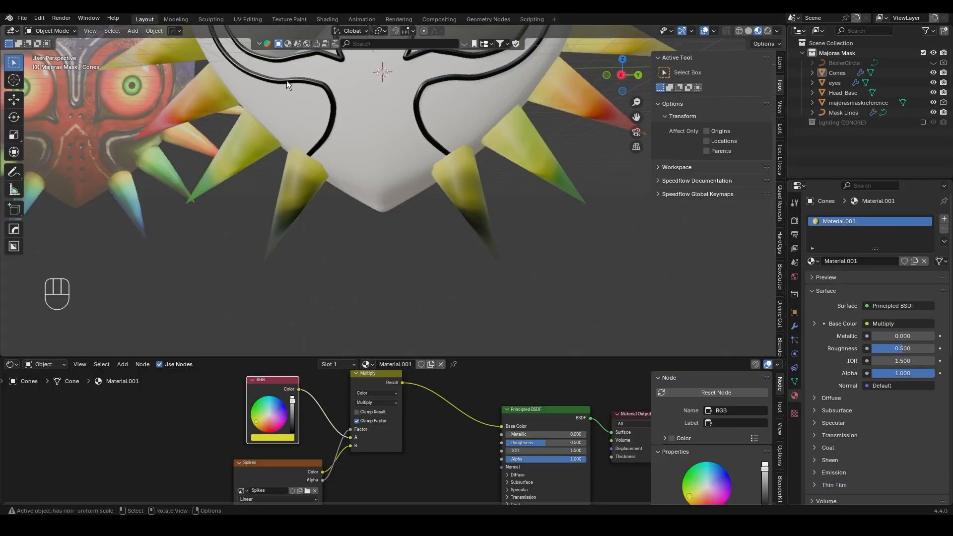
scroll(377, 181, "down", 8)
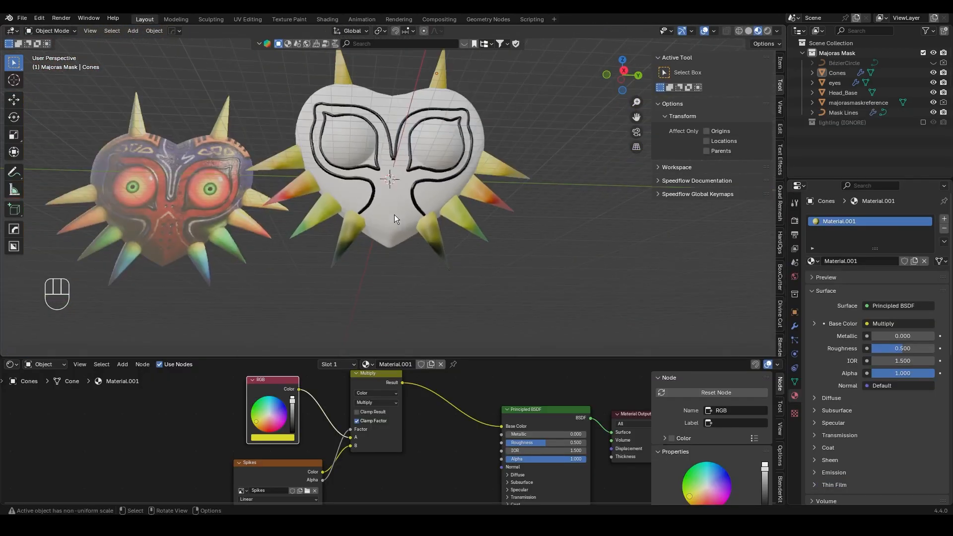
middle_click_drag(394, 214, 396, 268)
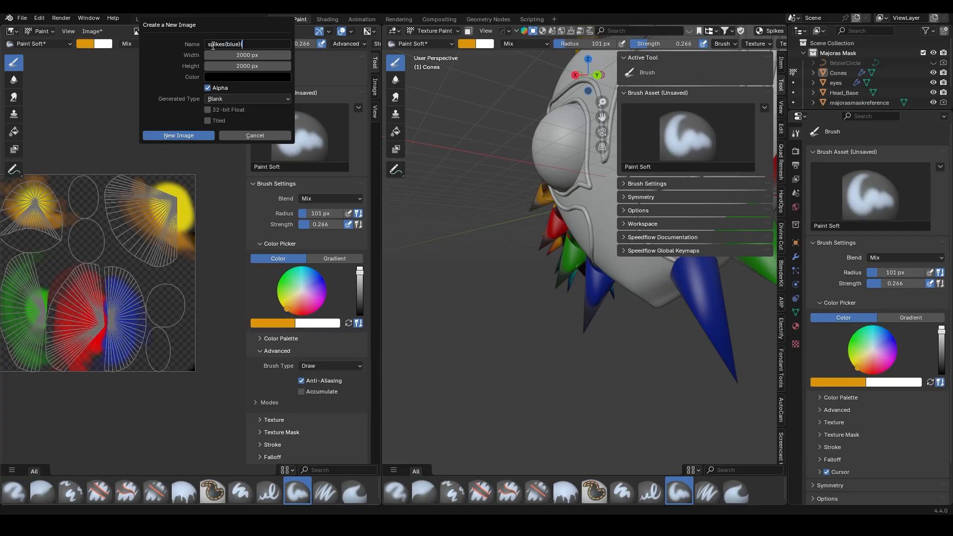
Create a 2000 × 2000 px image named spikes(blue), copy the Spikes image, and paste it as a new image
left_click(179, 134)
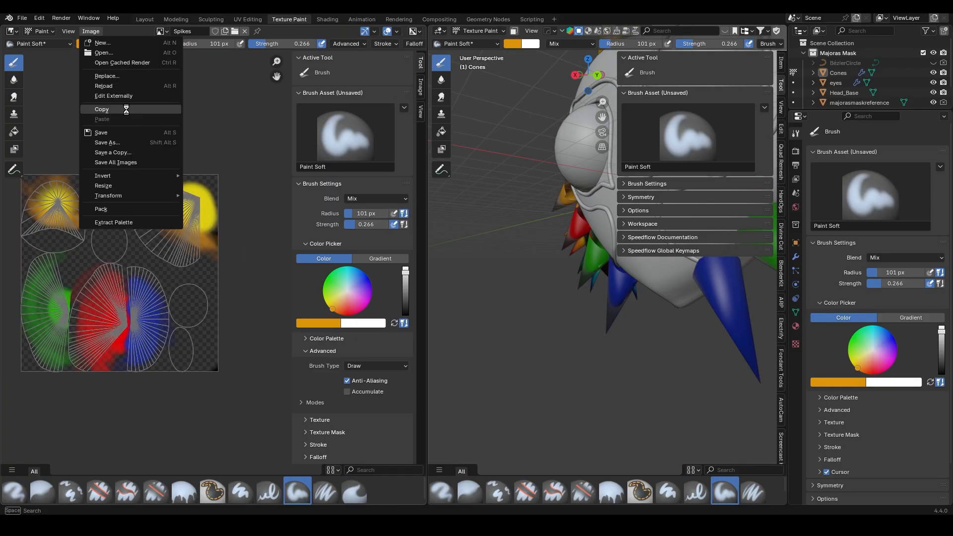
left_click(126, 109)
left_click(161, 31)
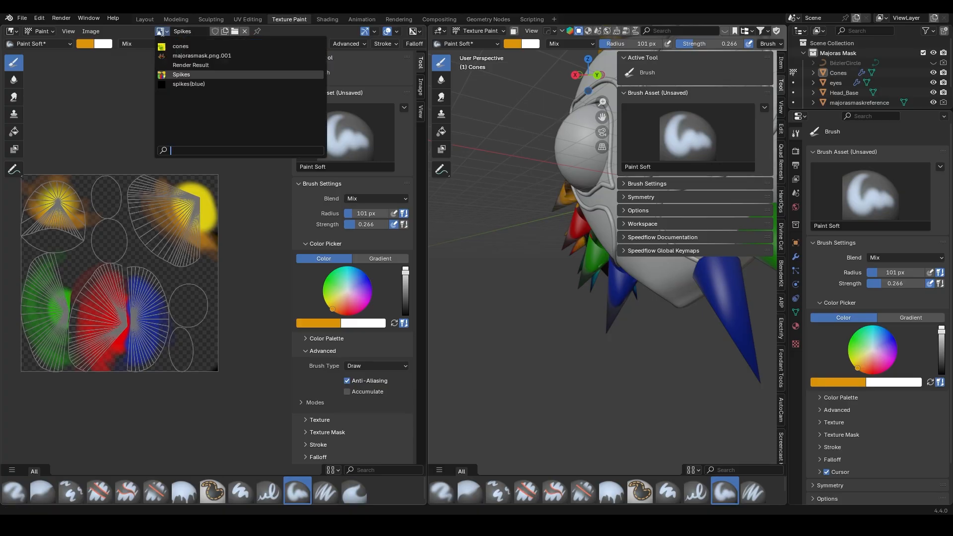
left_click(185, 86)
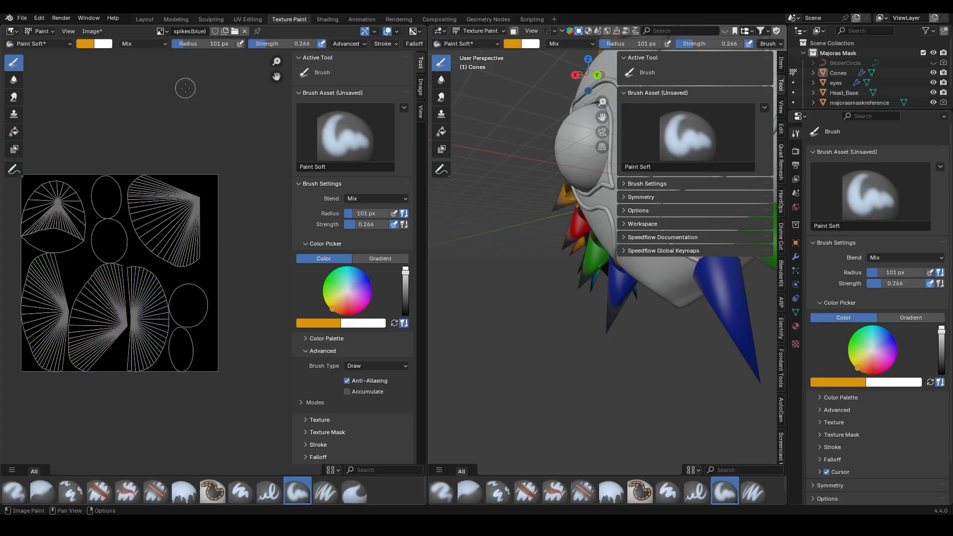
left_click(91, 31)
left_click(121, 120)
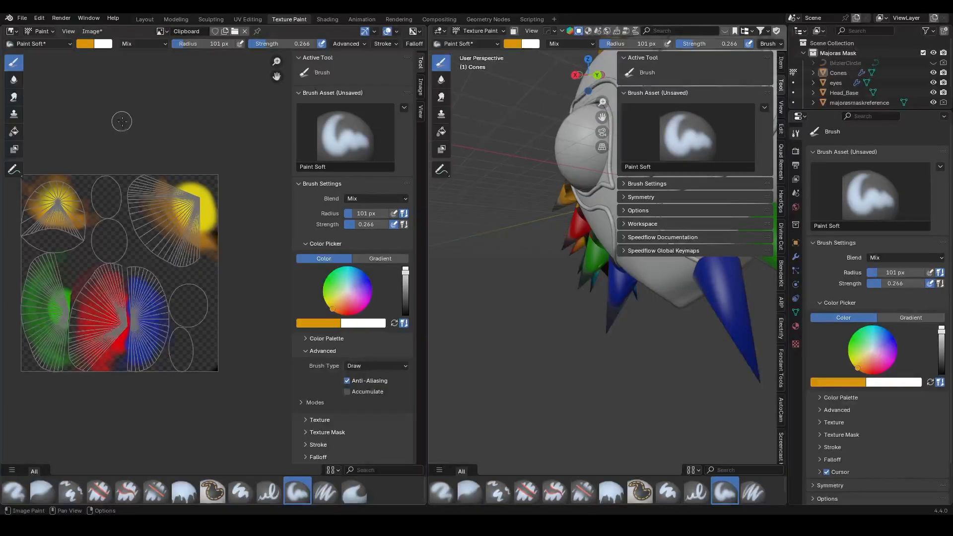
Erase everything except the blue spike's paint from the pasted image using the Erase Hard brush at 315 px radius
scroll(189, 172, "up", 1)
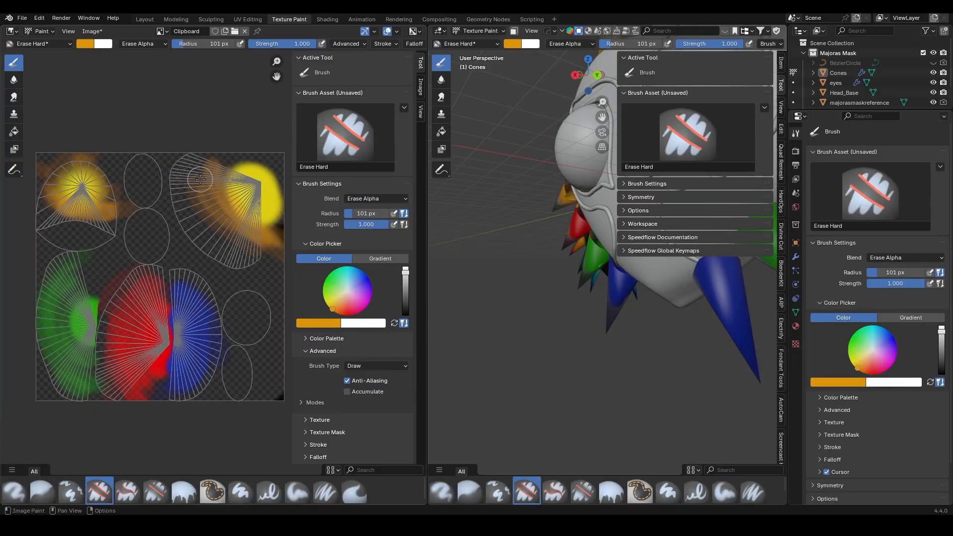
key("f")
left_click(207, 174)
mouse_move(208, 176)
left_mouse_down()
mouse_move(253, 242)
mouse_move(247, 169)
left_mouse_up()
mouse_move(152, 141)
left_mouse_down()
mouse_move(137, 206)
mouse_move(50, 219)
mouse_move(79, 225)
mouse_move(57, 425)
left_mouse_up()
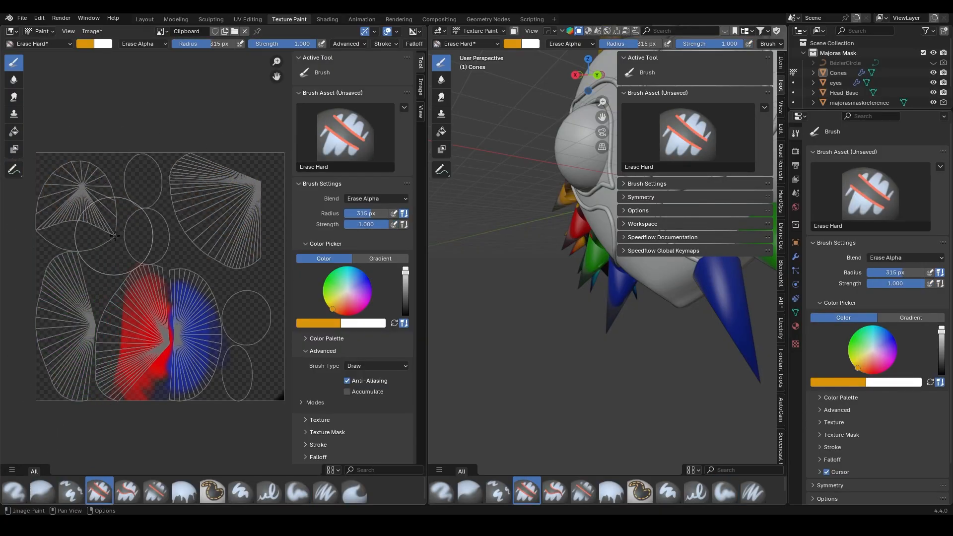
Save the erased image as spikes2.png in PNG format with RGBA color
left_click(92, 31)
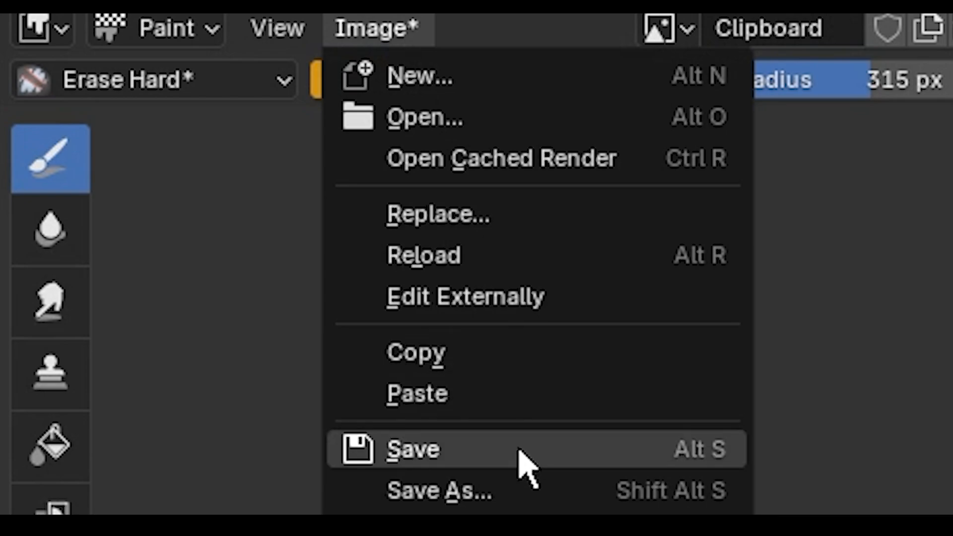
left_click(519, 450)
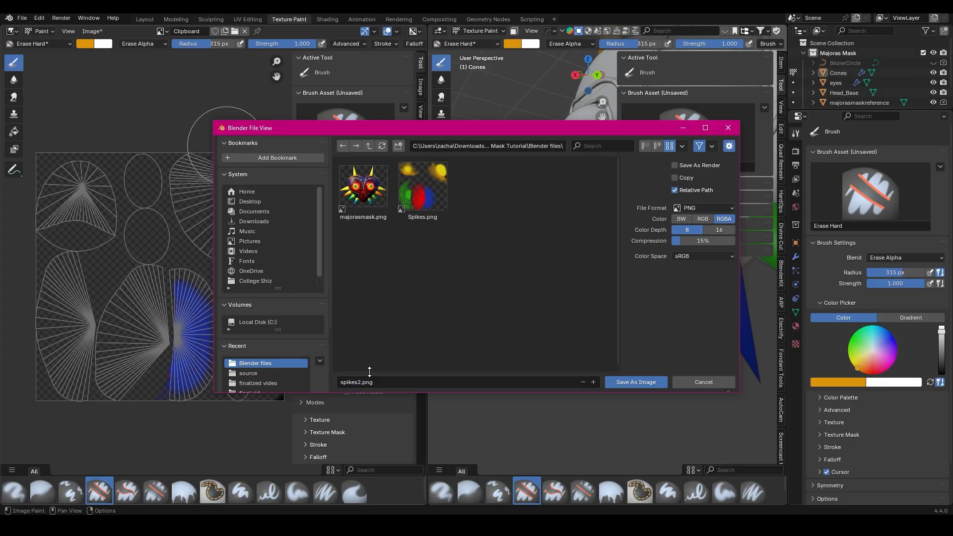
left_click(629, 382)
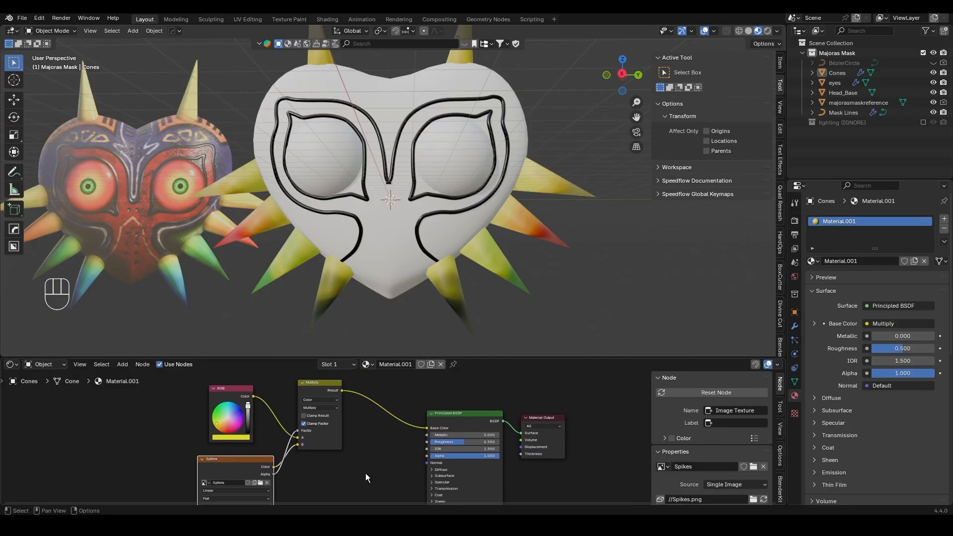
Duplicate the Spikes image texture and its Multiply node, and move the original RGB, Spikes and Multiply nodes away from the copies
left_click_drag(261, 442, 320, 477)
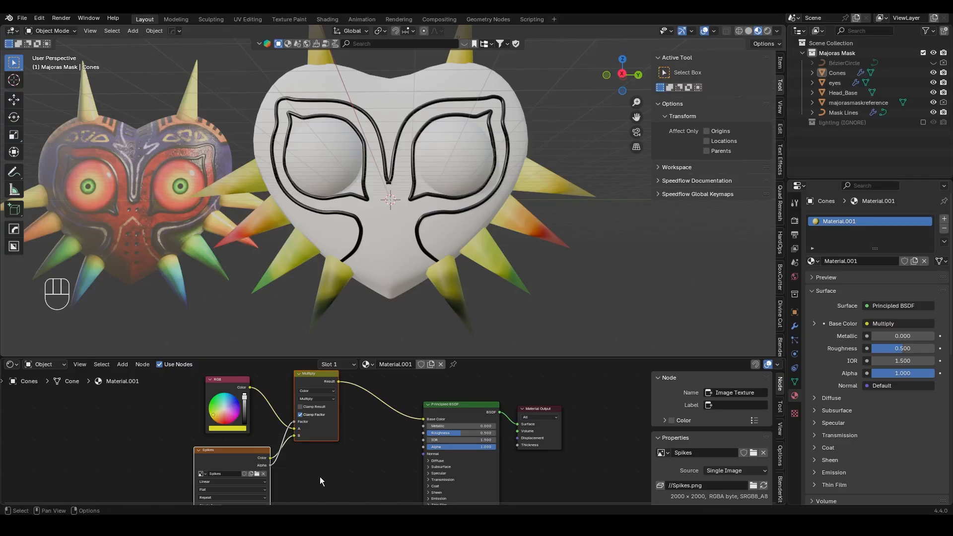
key("shift+d")
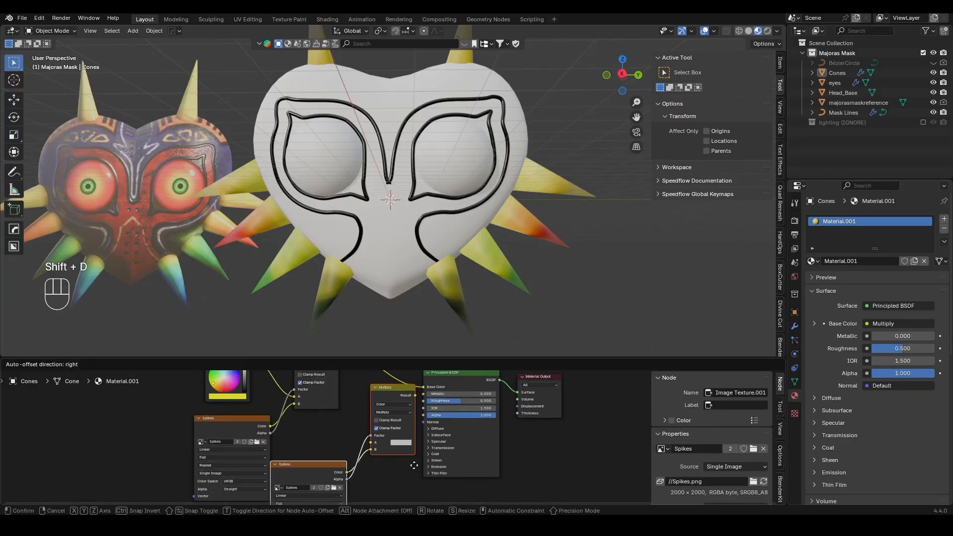
left_click(357, 450)
scroll(357, 451, "down", 1)
left_click_drag(209, 384, 334, 420)
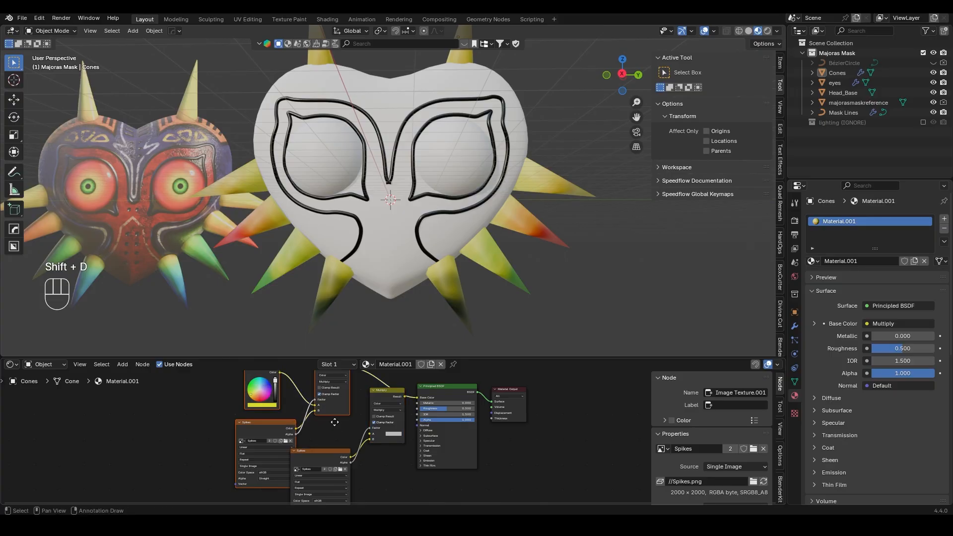
key("g")
left_click(272, 398)
middle_click_drag(342, 425, 352, 472)
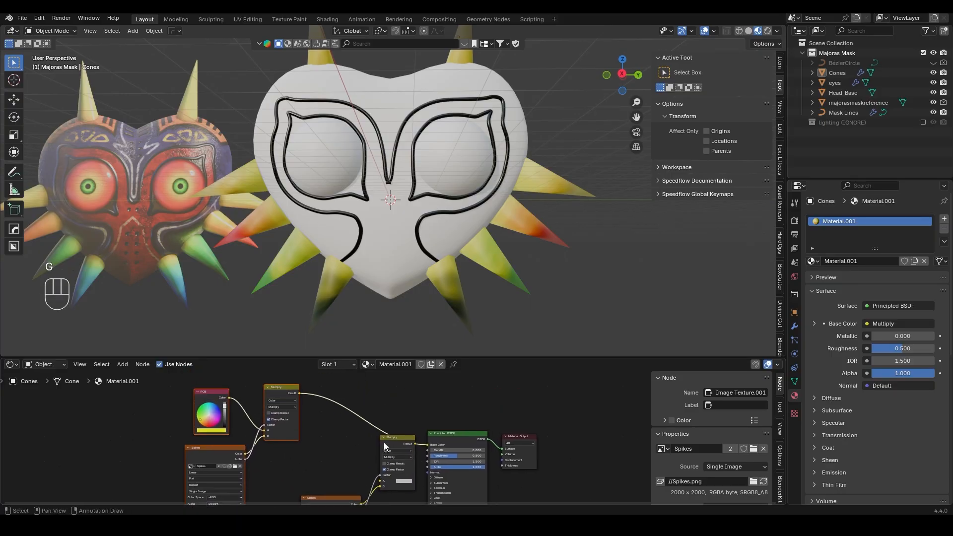
Disconnect the duplicated Multiply node from its image texture and insert it between the first Multiply node and the Principled BSDF
mouse_move(383, 442)
left_mouse_down()
mouse_move(391, 440)
mouse_move(371, 414)
mouse_move(380, 459)
left_mouse_up()
scroll(354, 495, "down", 2)
middle_click_drag(337, 477, 324, 429)
scroll(331, 437, "up", 1)
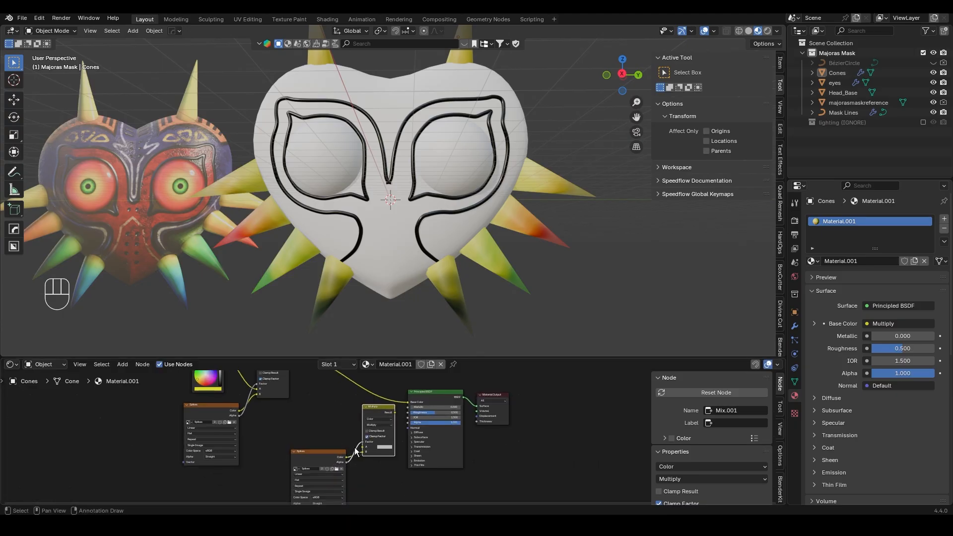
left_click_drag(374, 416, 356, 467)
left_click(372, 384)
left_click_drag(390, 432, 370, 393)
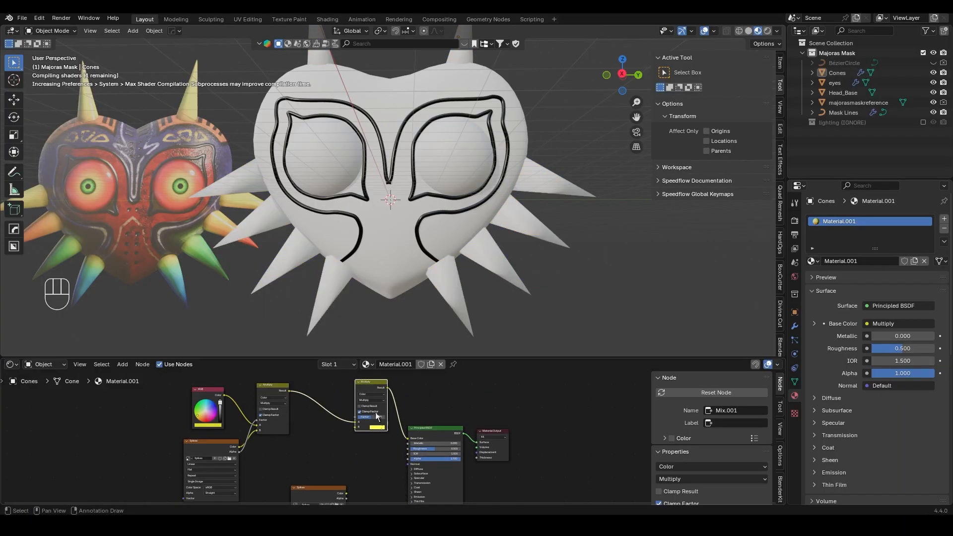
scroll(397, 466, "up", 1)
left_click_drag(311, 491, 331, 431)
key("ctrl+z")
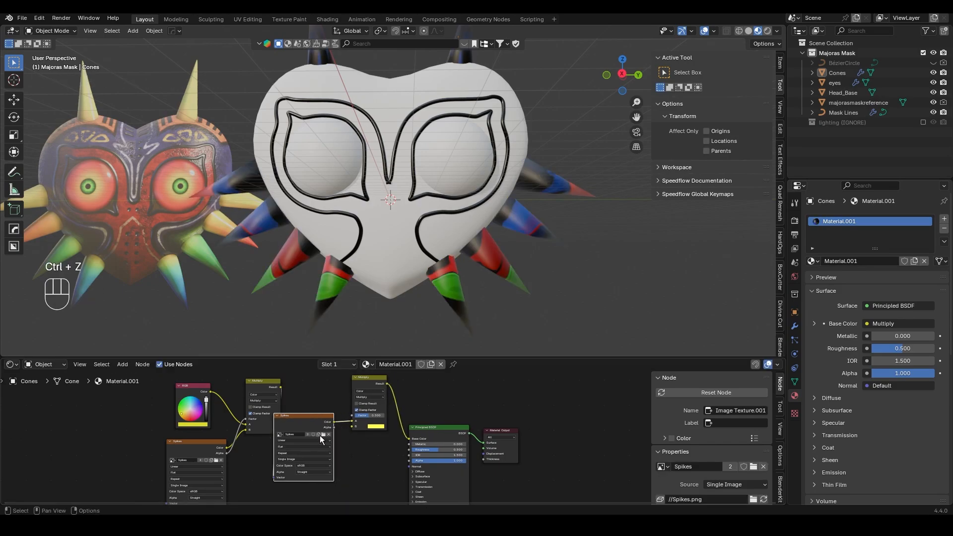
key("ctrl+z")
Connect the duplicated texture's Color to the second Multiply node's B input and set its image to spikes2
mouse_move(321, 493)
left_mouse_down()
mouse_move(320, 462)
mouse_move(350, 427)
left_mouse_up()
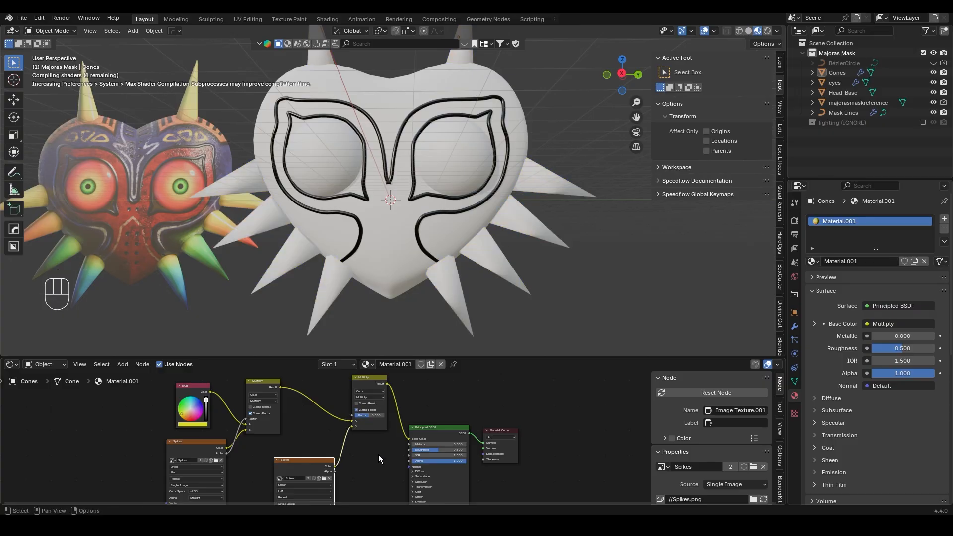
scroll(319, 475, "up", 2)
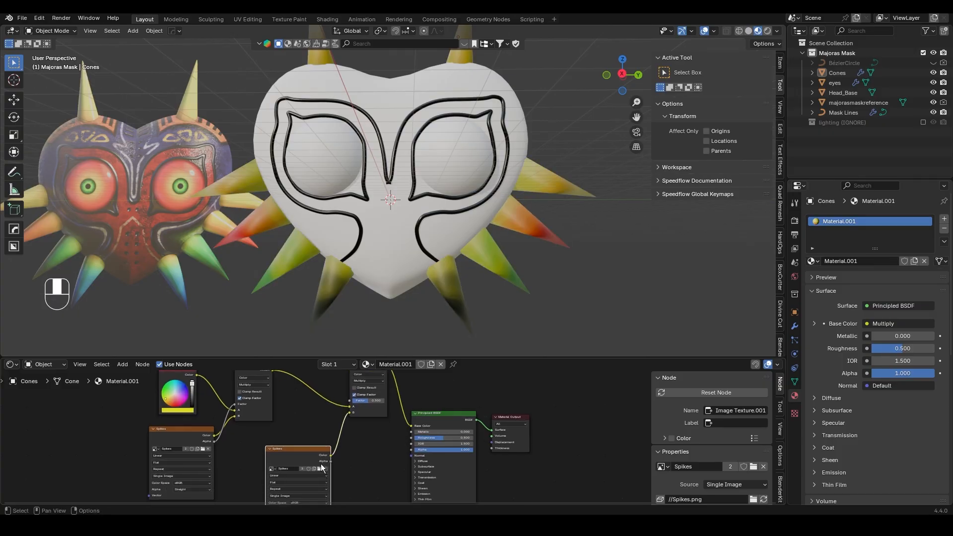
left_click(271, 467)
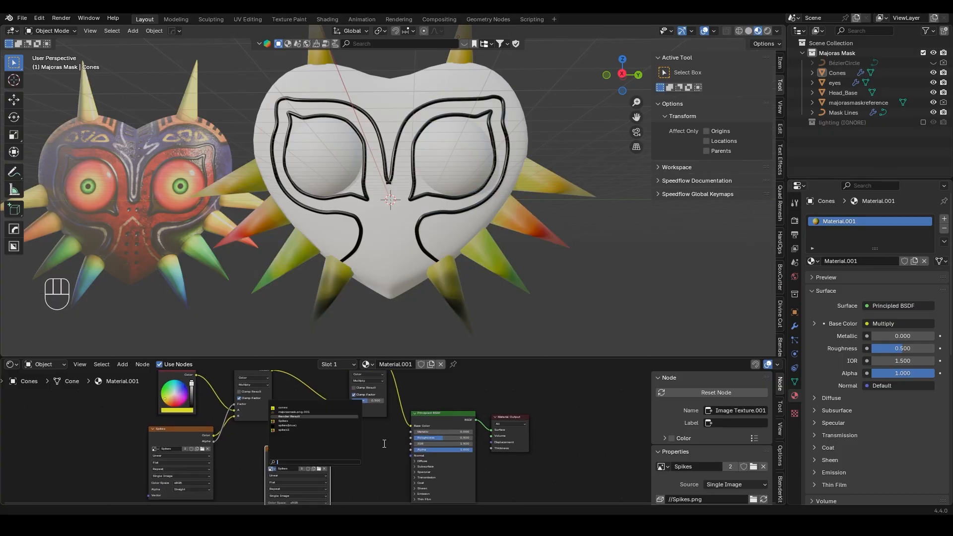
scroll(384, 443, "up", 2)
left_click(239, 478)
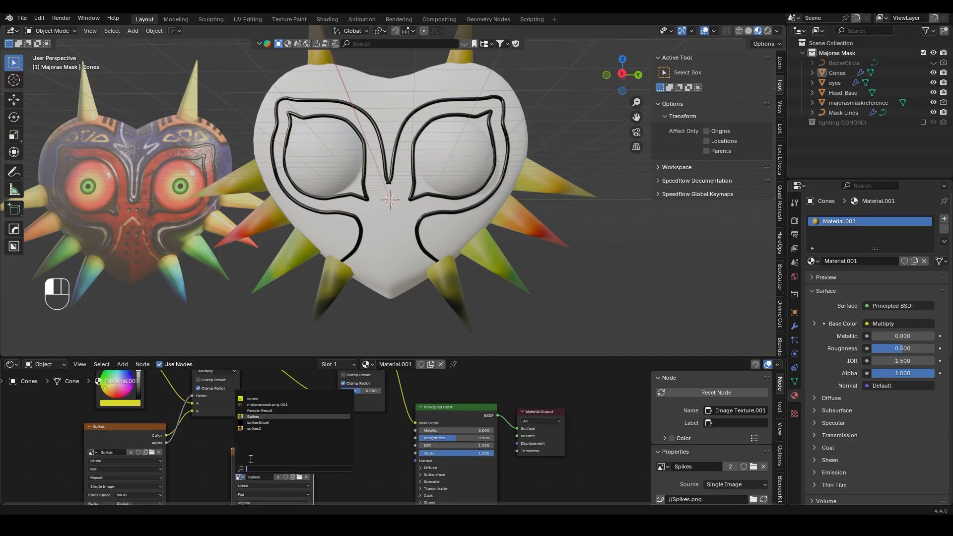
left_click(262, 429)
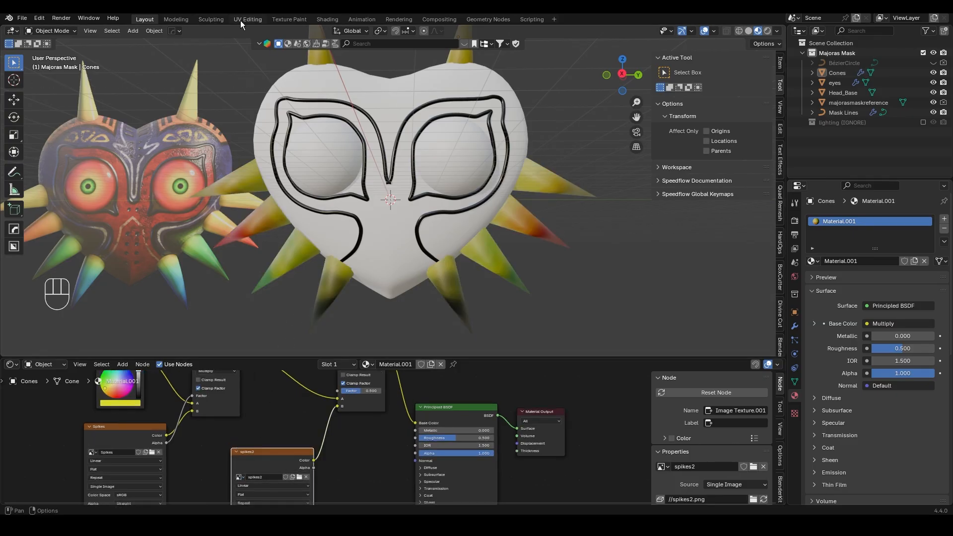
left_click(293, 20)
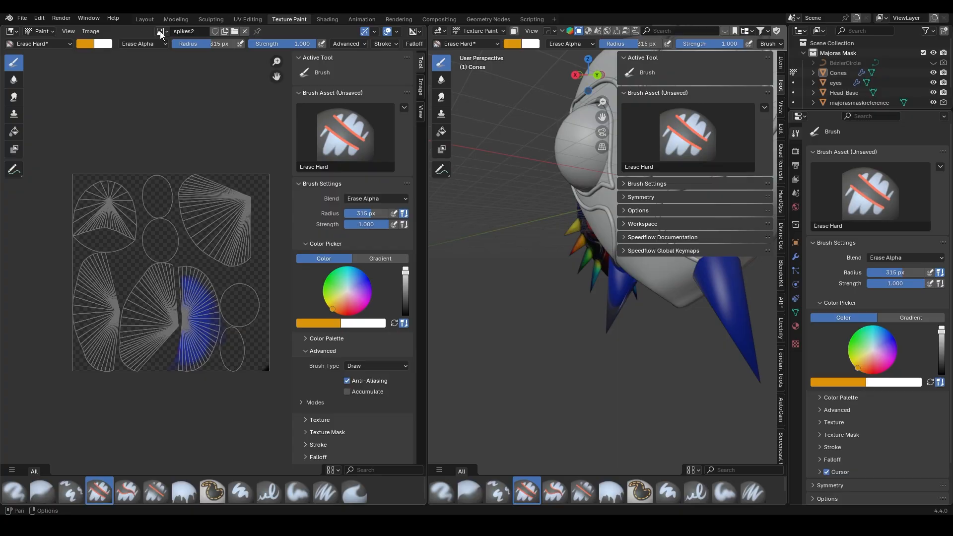
left_click(145, 19)
left_click(246, 20)
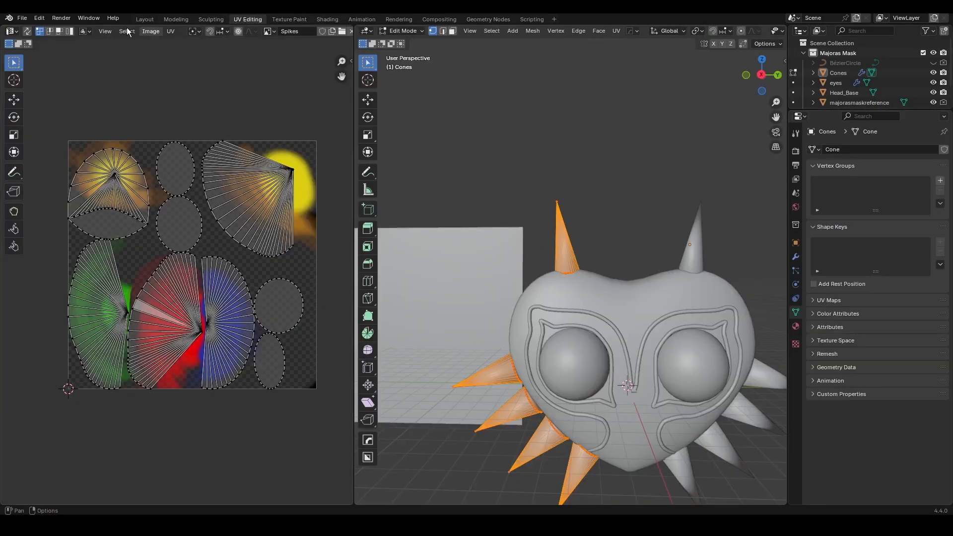
left_click(290, 19)
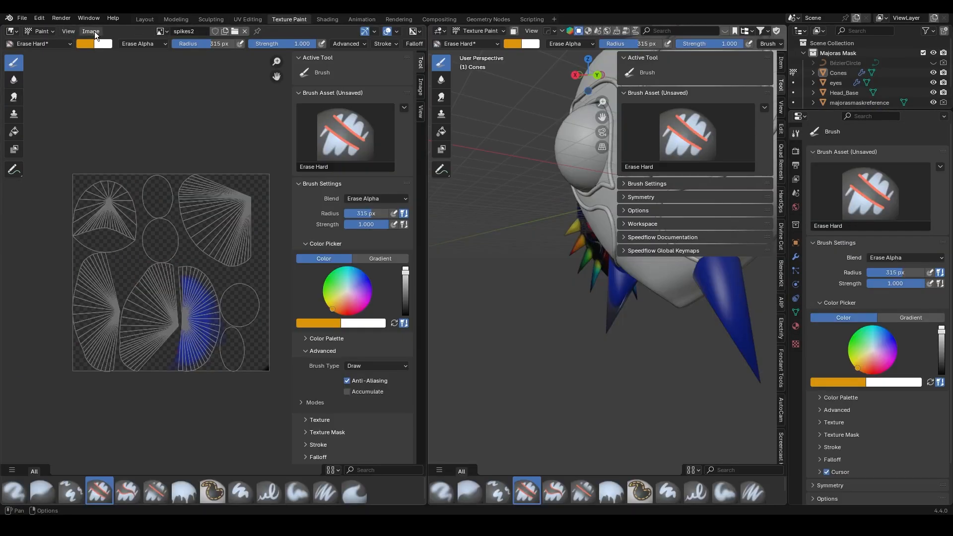
left_click(152, 21)
Connect the spikes2 texture's Alpha output to the second Multiply node's Factor input in the Layout workspace
scroll(299, 427, "up", 1)
middle_click_drag(299, 427, 364, 351)
scroll(341, 452, "down", 1)
middle_click_drag(352, 439, 330, 413)
scroll(337, 489, "down", 1)
left_click_drag(329, 503, 345, 454)
left_click_drag(352, 404, 354, 406)
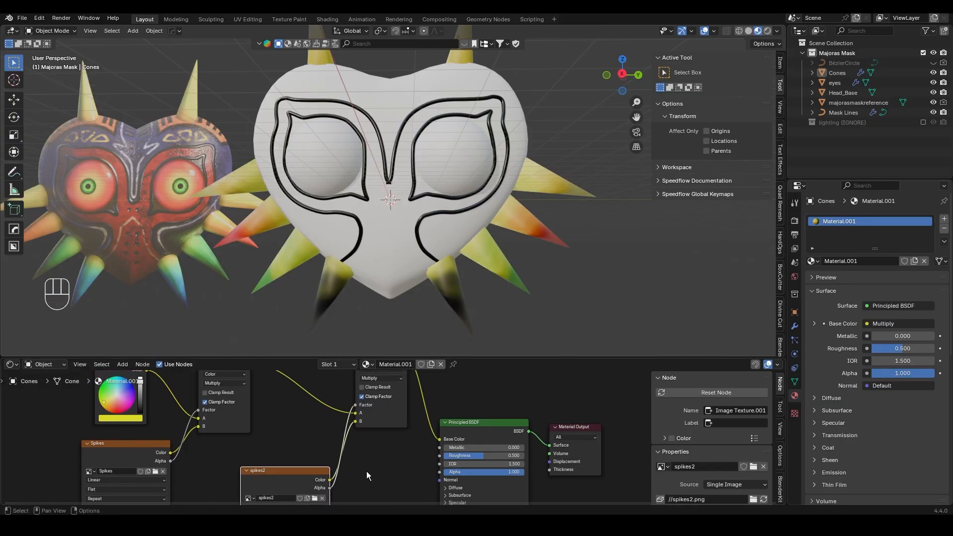
Set the second mix node's blending mode to Add and check the blue spikes against the reference mask
middle_click_drag(371, 458, 386, 405)
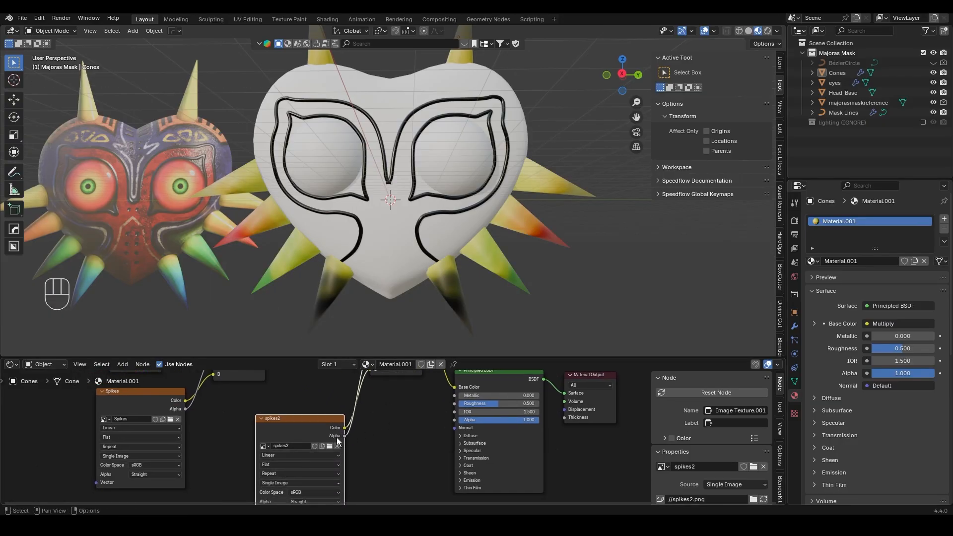
middle_click_drag(338, 441, 302, 502)
left_click(359, 424)
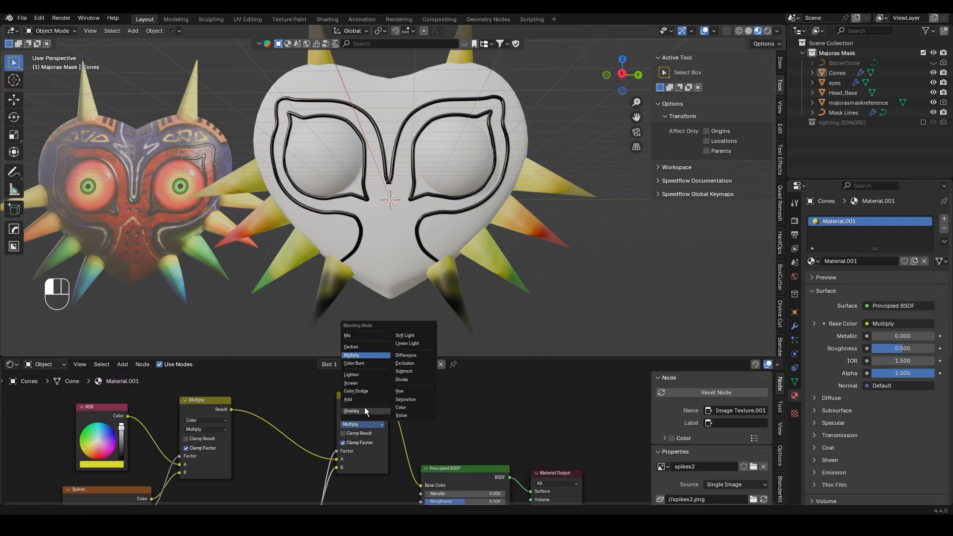
left_click(361, 402)
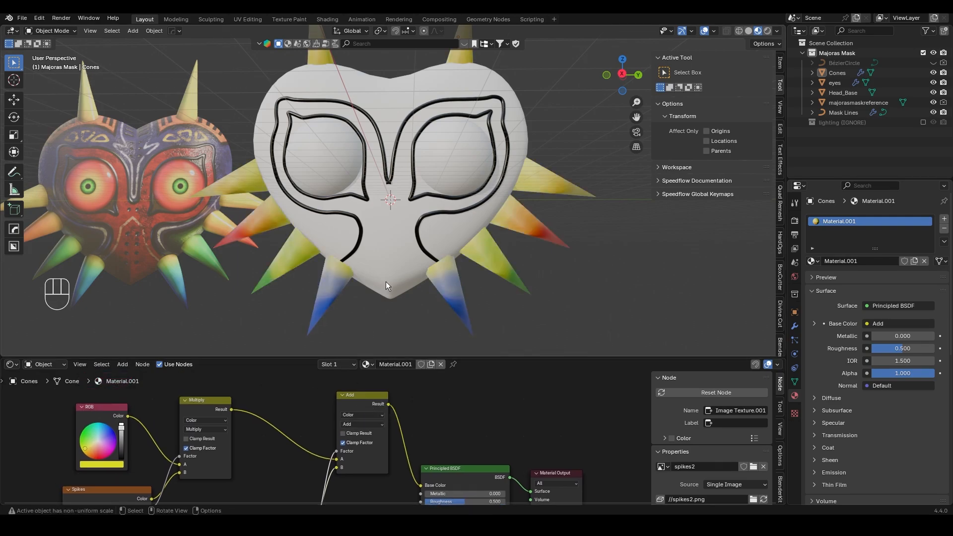
mouse_move(386, 282)
middle_mouse_down()
mouse_move(377, 294)
mouse_move(355, 278)
mouse_move(389, 290)
middle_mouse_up()
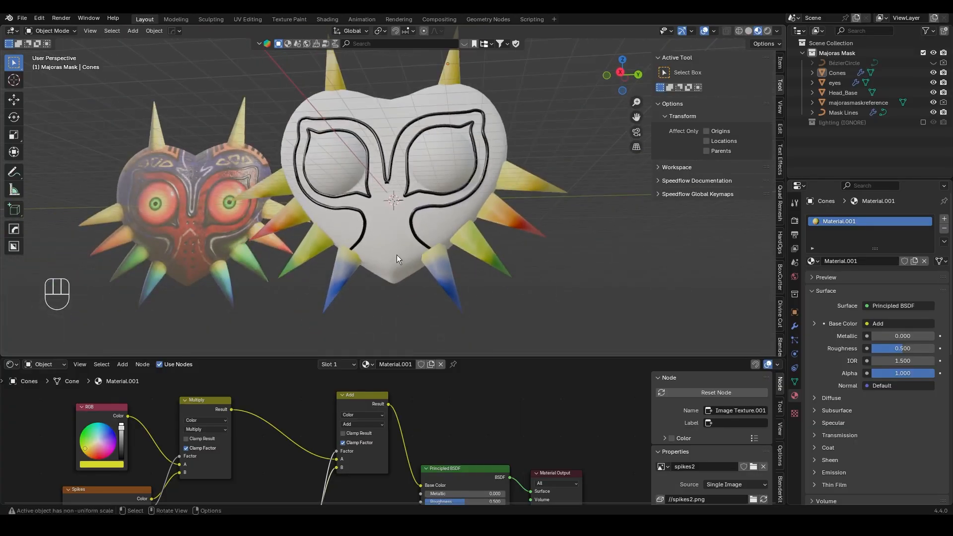
middle_click_drag(397, 255, 420, 240)
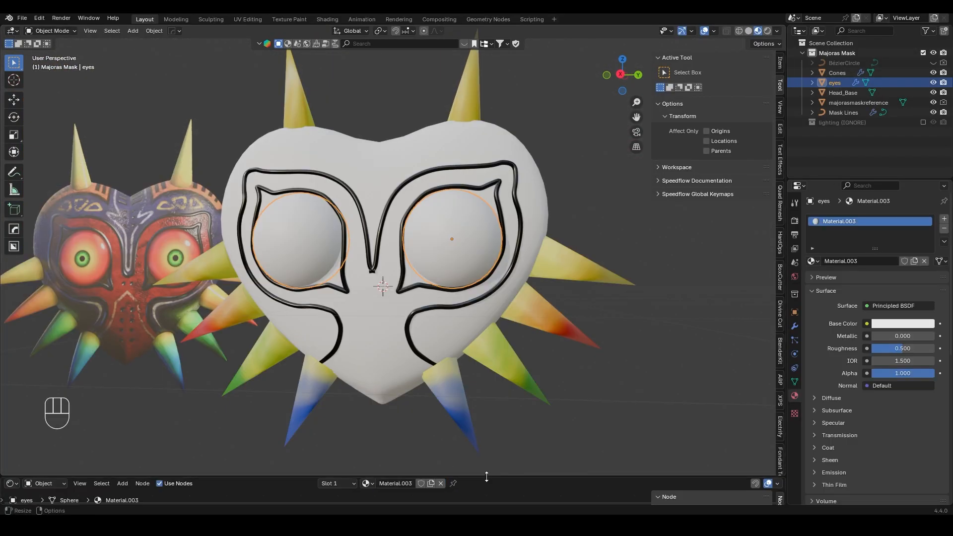
Enlarge the node editor, reposition the eye material's Principled BSDF, and put the eyes object into Edit Mode
left_click_drag(486, 476, 471, 321)
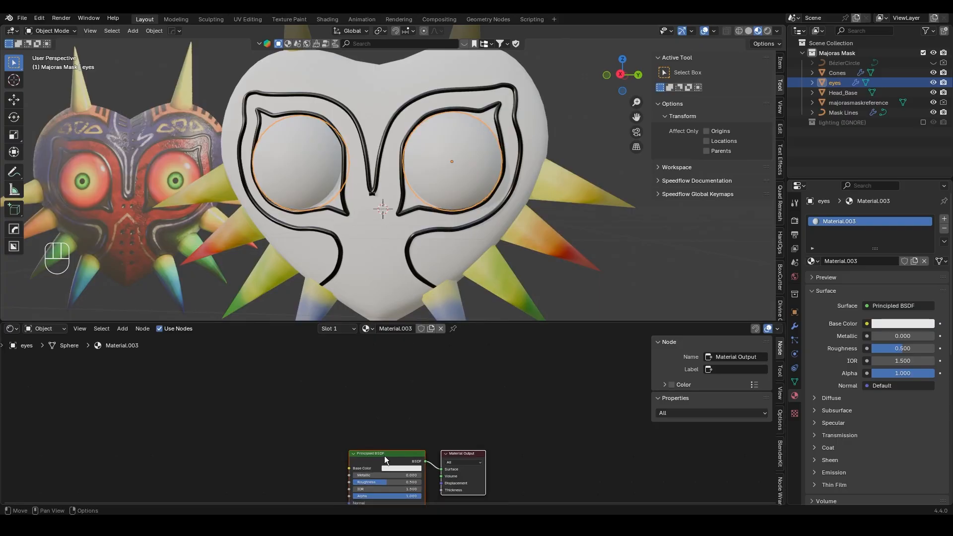
left_click_drag(385, 455, 359, 392)
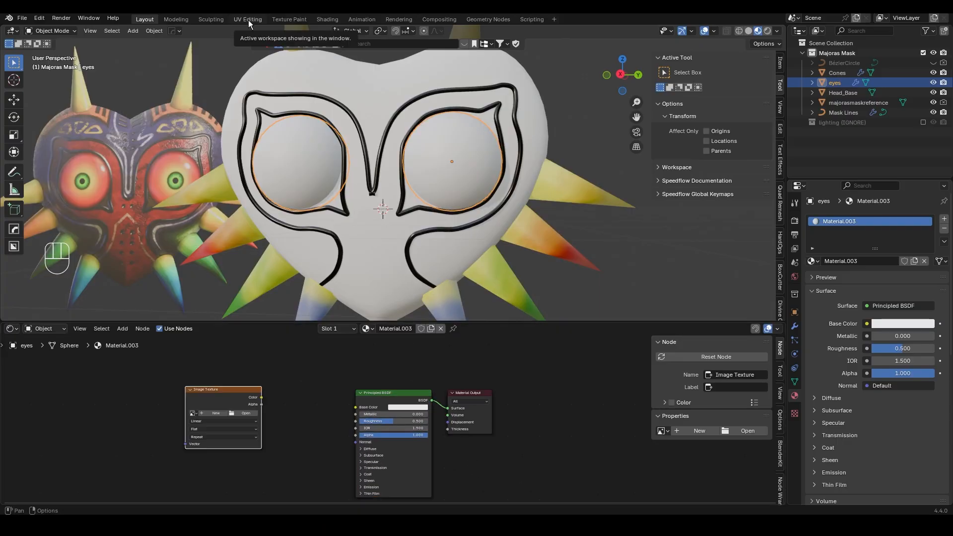
left_click(52, 30)
left_click(49, 53)
Rotate the eye sphere's mesh about 90° and align it from above so its pole faces the front of the mask
middle_click_drag(522, 197, 507, 207)
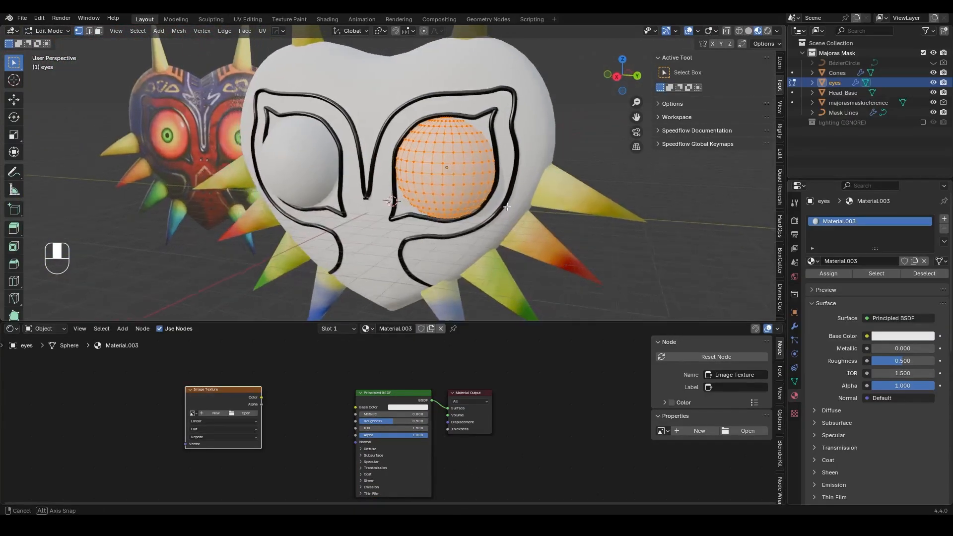
left_click(637, 75)
key("r")
left_click(367, 80)
middle_click_drag(367, 80, 502, 102)
left_click(624, 62)
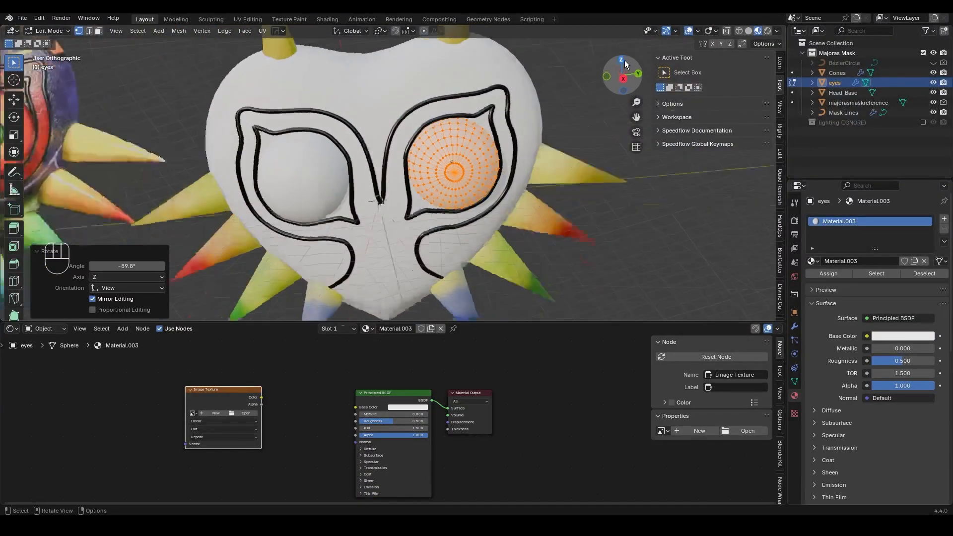
key("r")
left_click(516, 164)
middle_click_drag(516, 164, 397, 82)
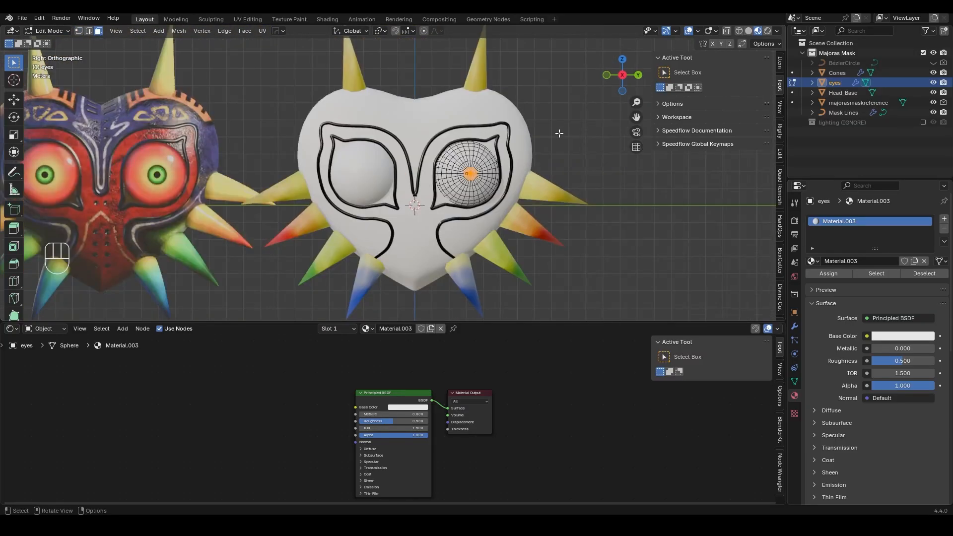
scroll(559, 133, "up", 2)
left_click(406, 408)
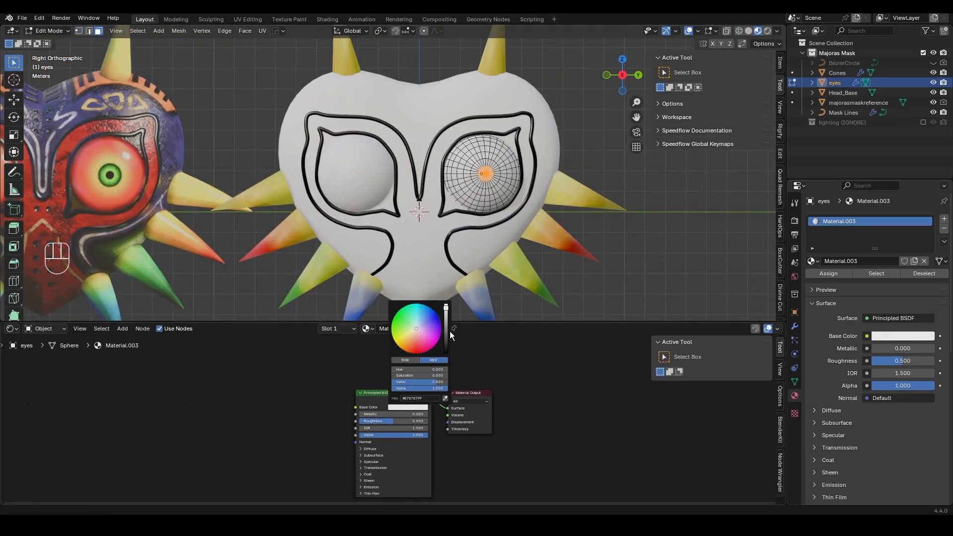
left_click_drag(446, 334, 445, 353)
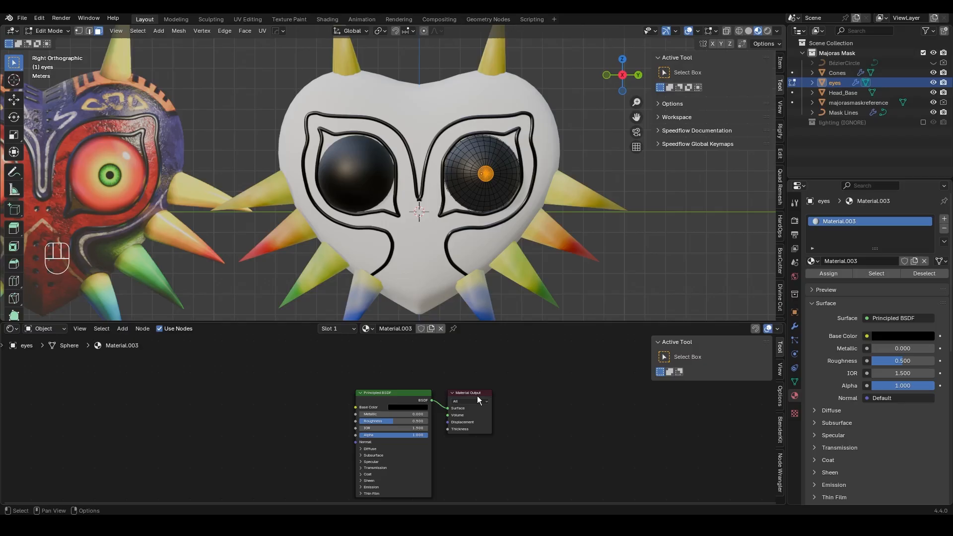
key("ctrl+z")
key("ctrl+z")
key("ctrl+z")
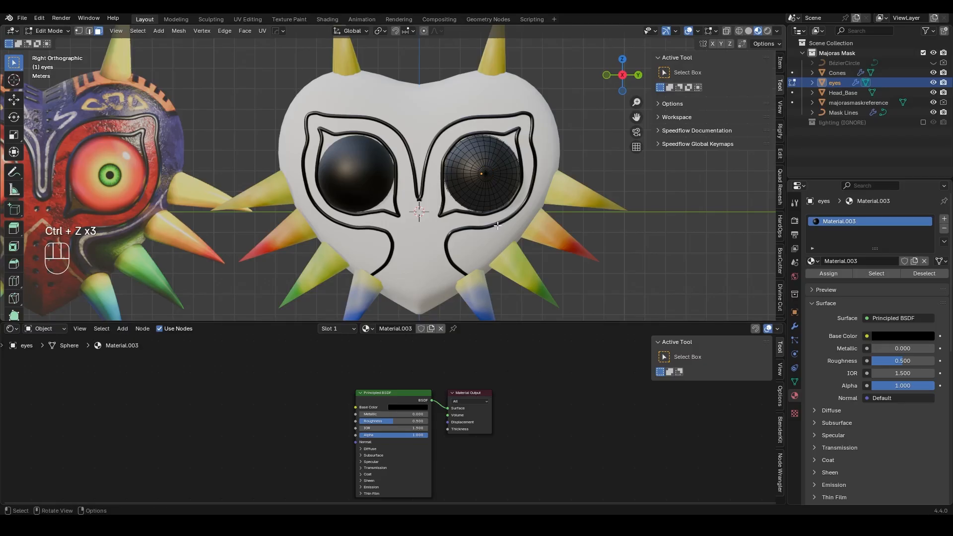
Set the base color of the eye's Material.003 to light gray (#CACACA)
left_click(412, 406)
left_click_drag(445, 335, 445, 314)
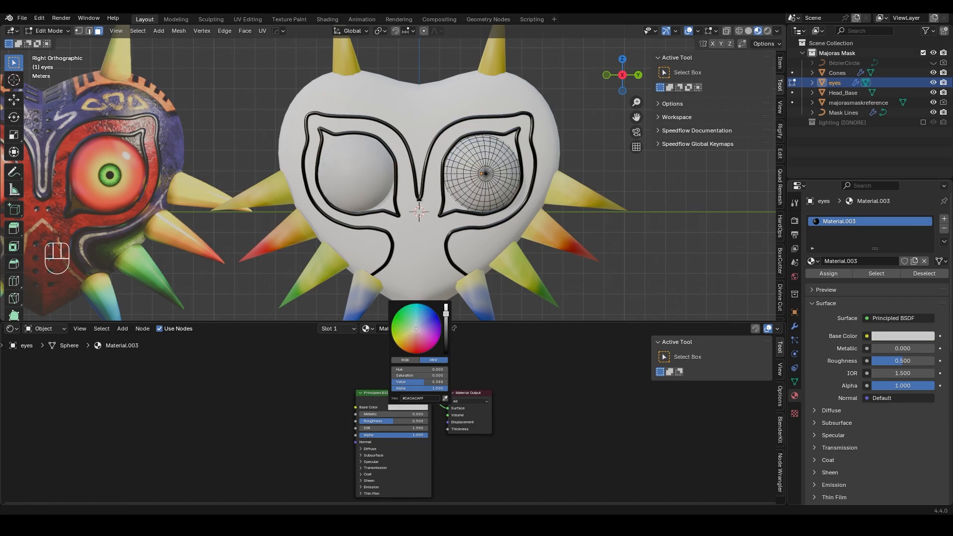
Select the circle of faces at the eye's center and add a second material slot with a new material
scroll(546, 194, "up", 4)
middle_click_drag(569, 174, 515, 175, "shift")
left_click_drag(526, 170, 543, 181)
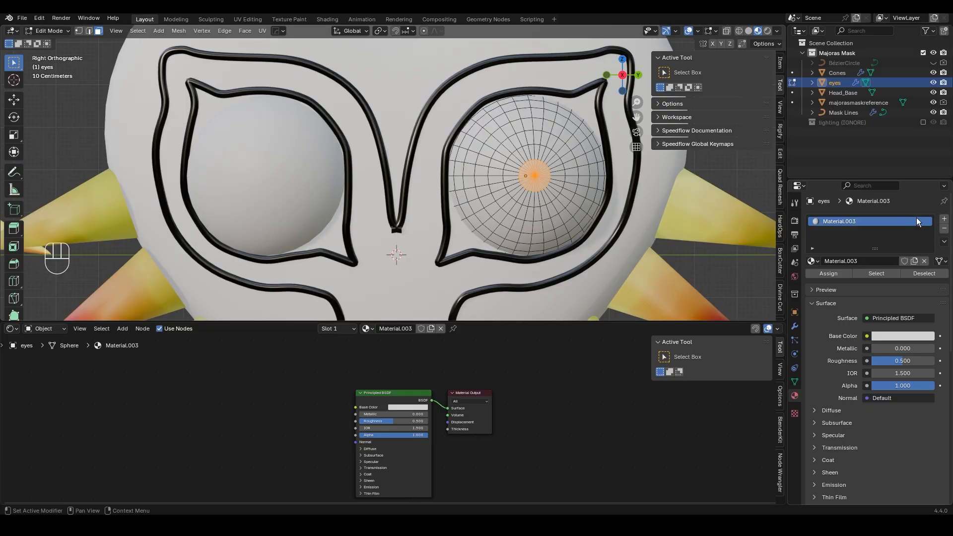
left_click(944, 219)
left_click(854, 281)
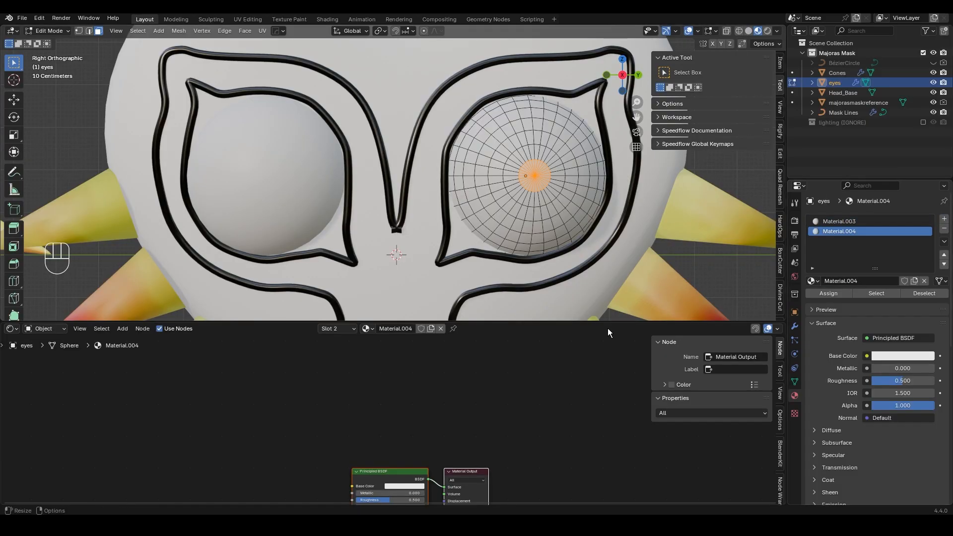
Set the new material's base color to black and assign it to the selected center faces as the pupil
left_click(412, 486)
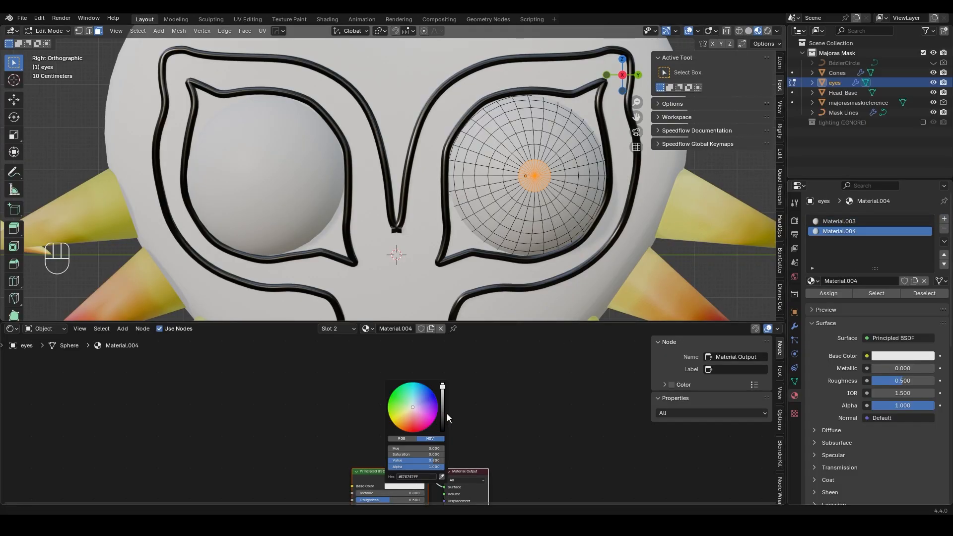
left_click_drag(446, 413, 444, 432)
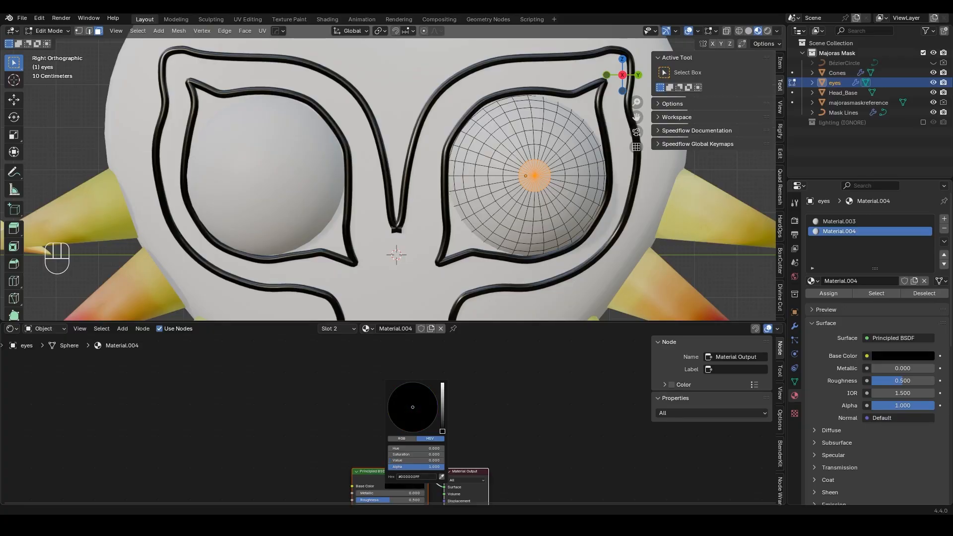
left_click(812, 293)
mouse_move(680, 245)
middle_mouse_down()
mouse_move(661, 245)
mouse_move(675, 250)
middle_mouse_up()
scroll(511, 377, "up", 3)
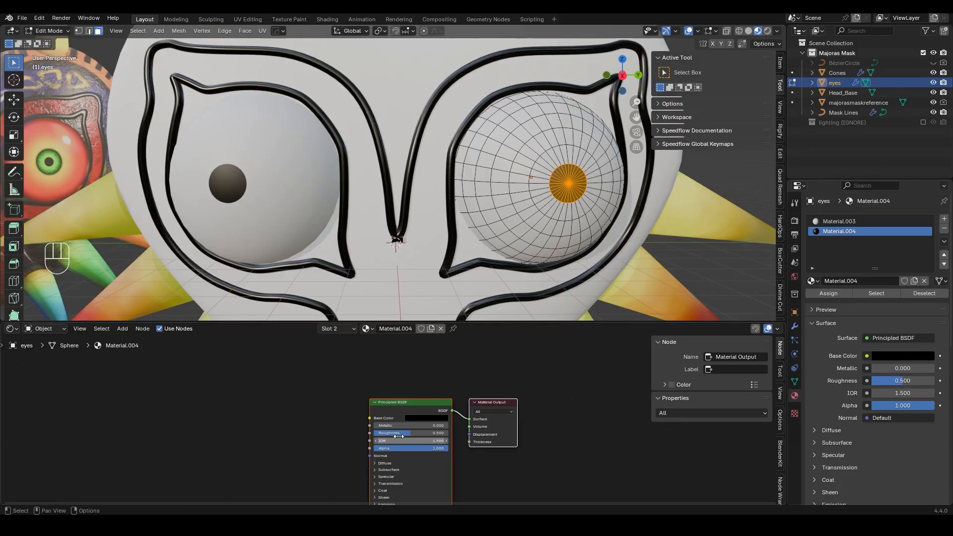
Lower the roughness of the black pupil material to about 0.273 and deselect the pupil faces
left_click_drag(398, 436, 377, 436)
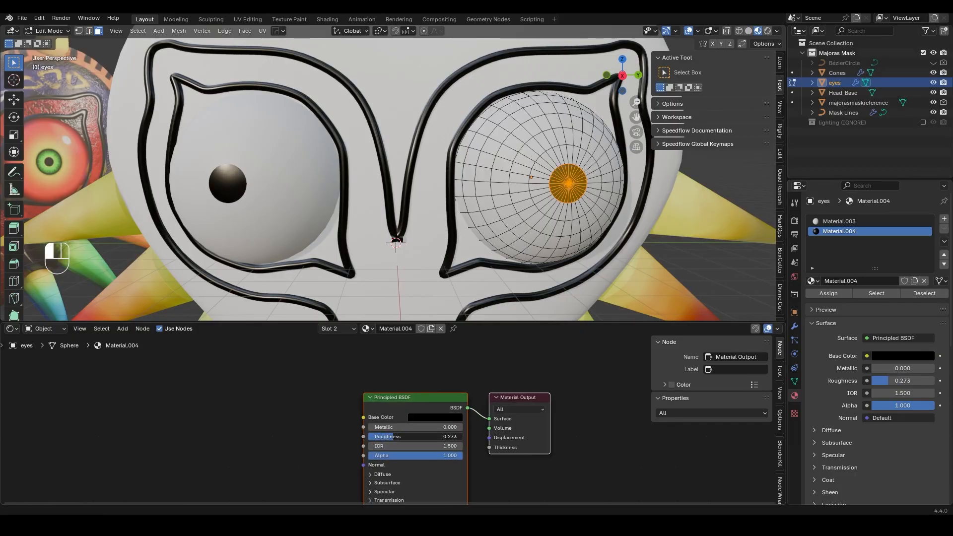
middle_click_drag(583, 225, 527, 251)
left_click(694, 209)
scroll(533, 268, "down", 8)
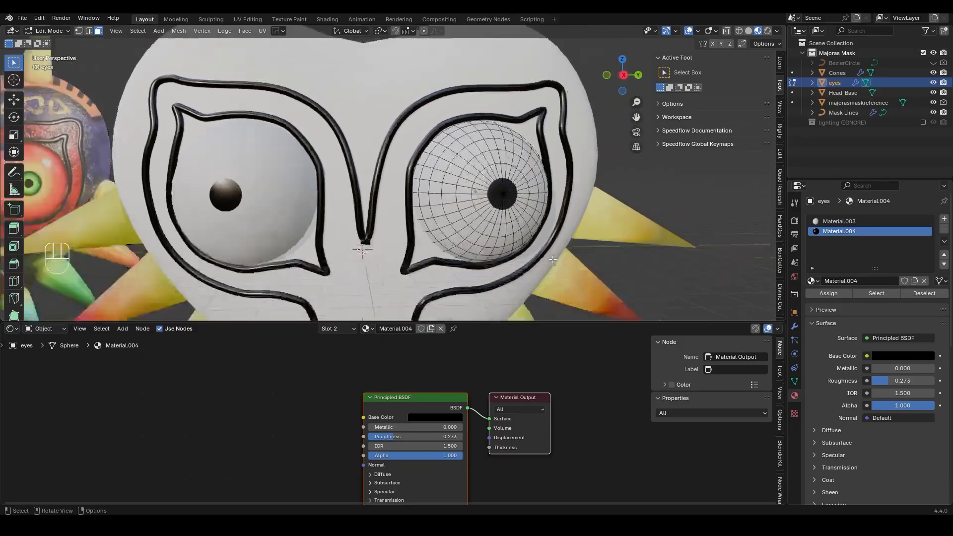
Leave mesh editing and move the mask reference image about 18.281 m along Y so it lines up behind the modeled mask
left_click(620, 75)
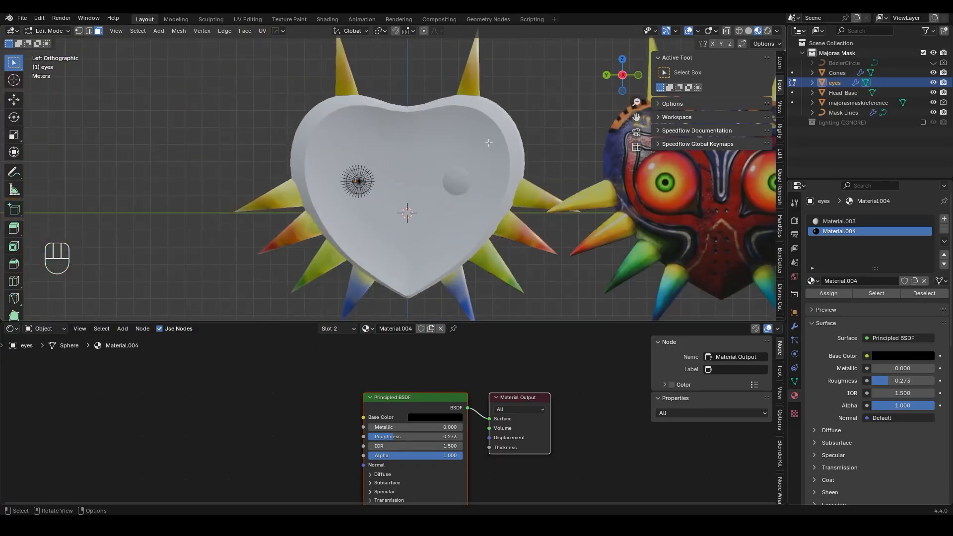
left_click(623, 75)
left_click(49, 31)
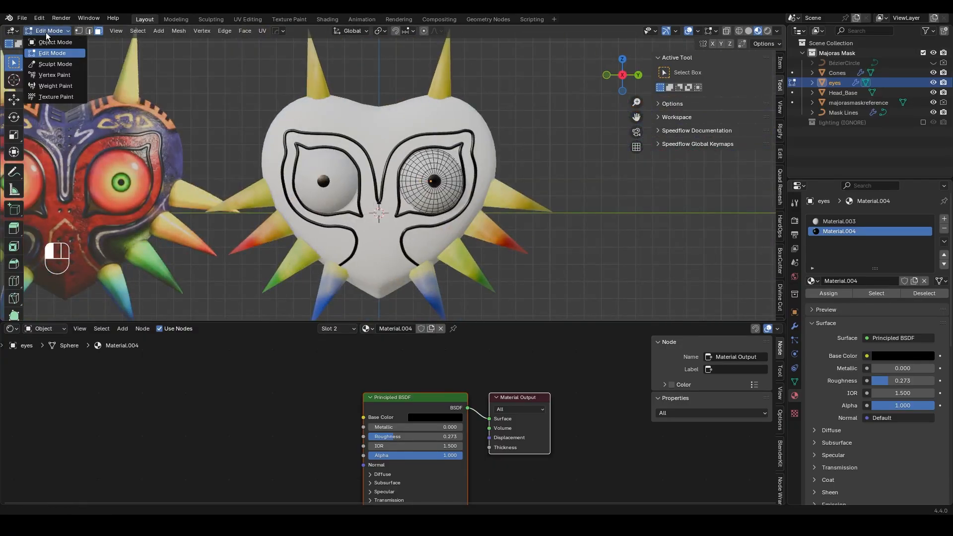
left_click(78, 42)
left_click(123, 161)
key("g")
key("y")
key("y")
key("y")
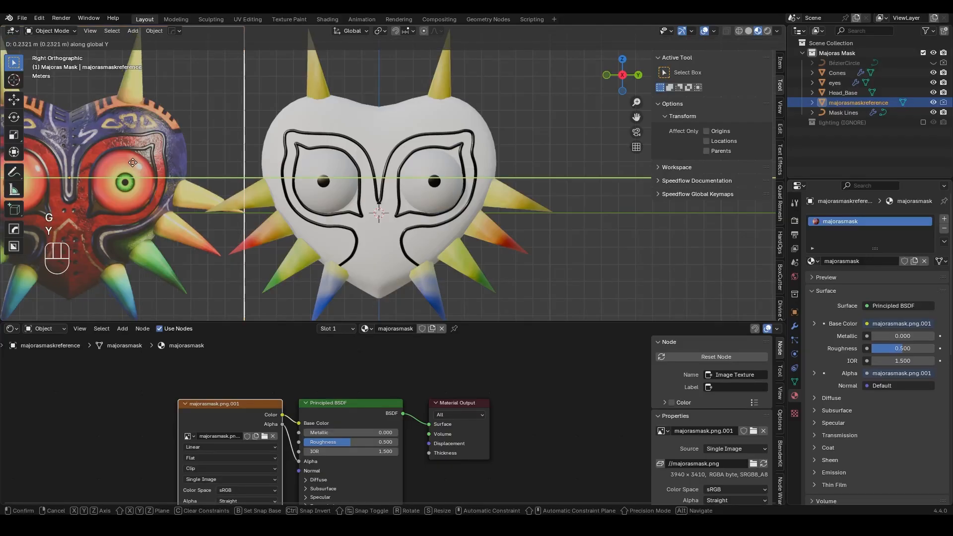
key("y")
key("y")
key("y")
key("y")
key("y")
key("y")
key("y")
key("y")
key("y")
key("y")
key("y")
key("y")
key("y")
key("y")
key("y")
key("y")
key("y")
key("y")
key("y")
key("y")
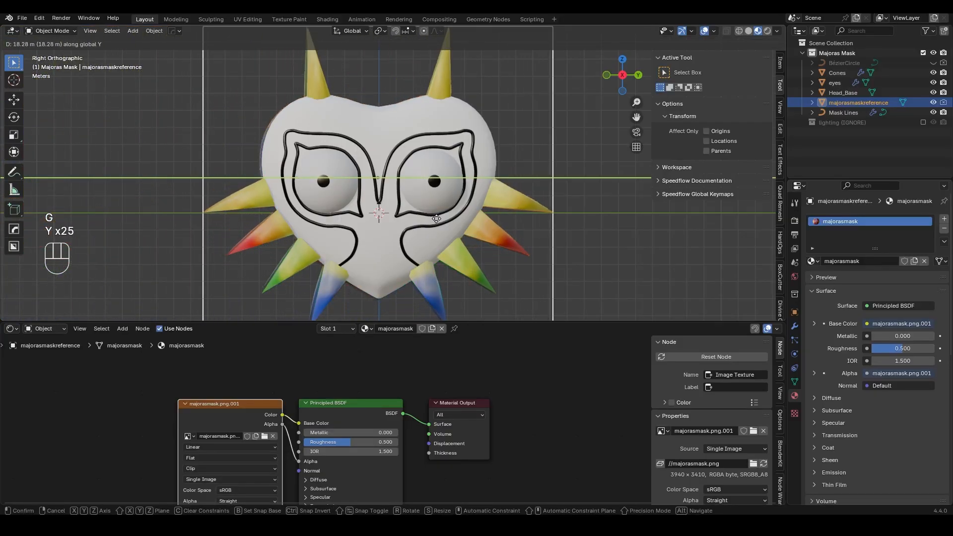
key("y")
key("y")
key("y")
key("y")
key("y")
key("y")
key("y")
key("y")
key("y")
key("y")
key("y")
key("y")
key("y")
key("y")
left_click(434, 220)
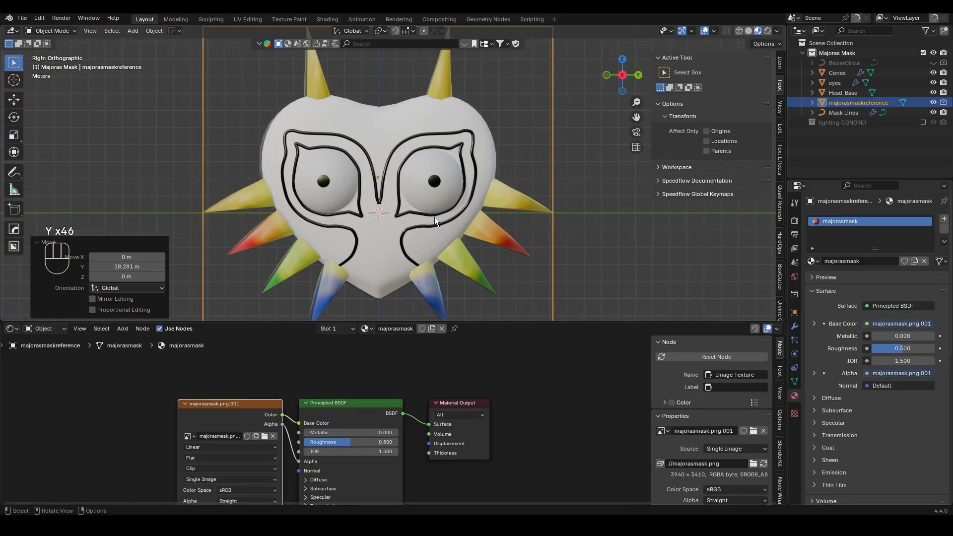
Hide Head_Base to expose the reference, and hide then restore the eyes to compare them with the painted ones
left_click(381, 124)
key("h")
scroll(415, 166, "up", 2)
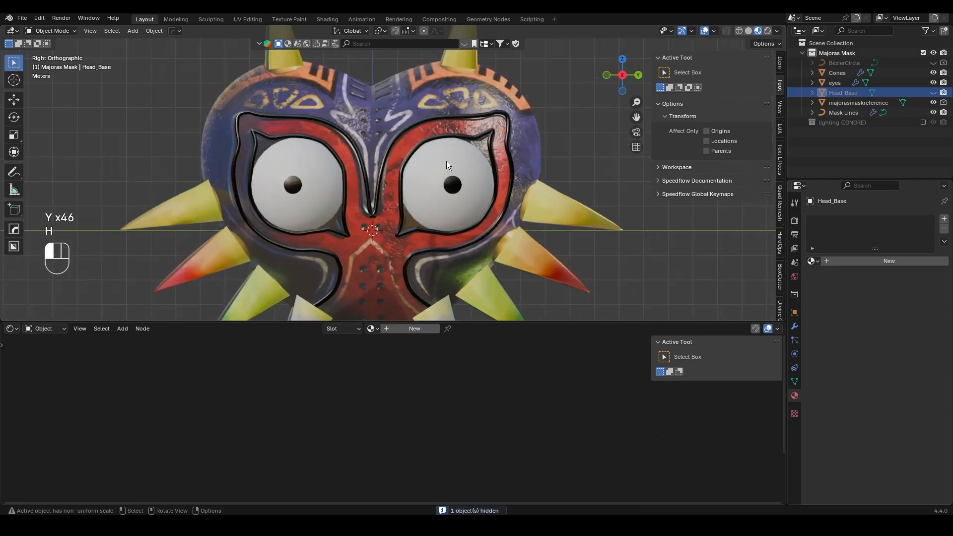
left_click(446, 161)
scroll(524, 189, "up", 5)
key("h")
middle_click_drag(558, 199, 498, 199, "shift")
key("ctrl+z")
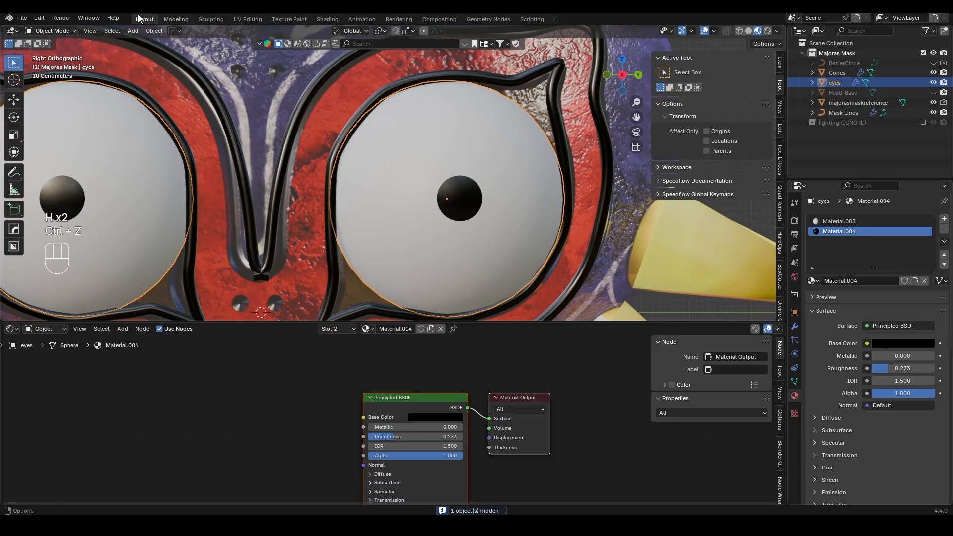
Edit the eyes mesh and rotate all of it in small amounts to align its pupil with the reference's pupil
left_click(56, 31)
left_click(58, 51)
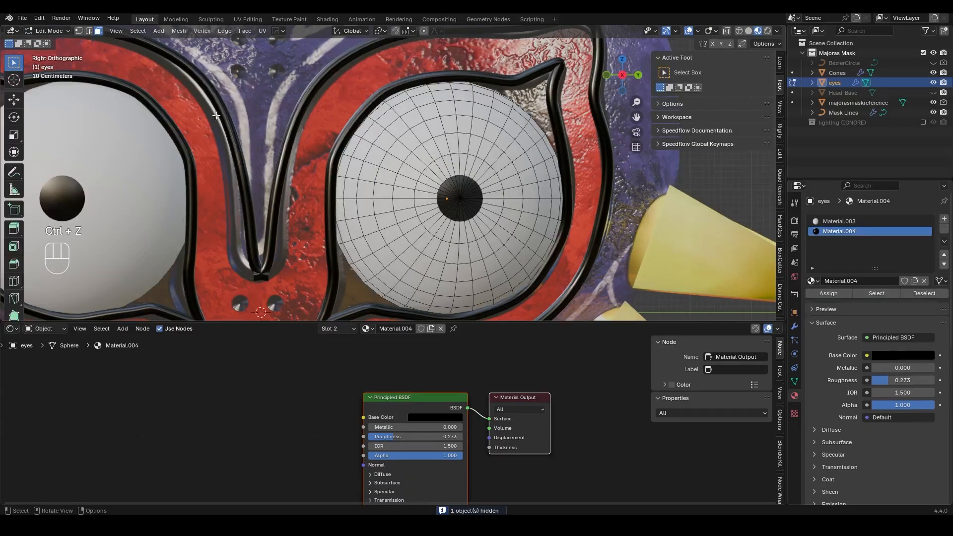
left_click(726, 32)
key("a")
scroll(514, 196, "down", 4)
scroll(515, 196, "up", 4)
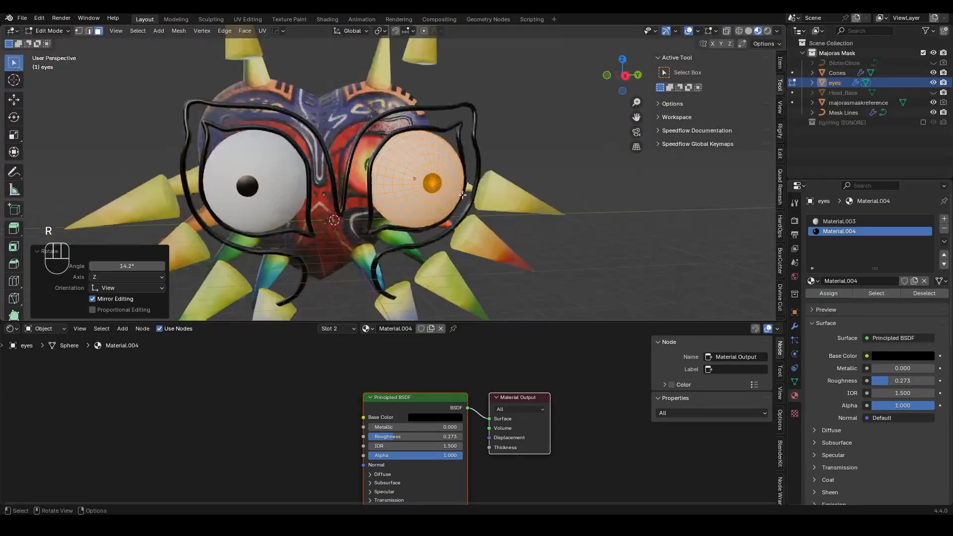
scroll(515, 196, "up", 4)
key("a")
scroll(499, 198, "down", 5)
scroll(427, 184, "down", 5)
key("r")
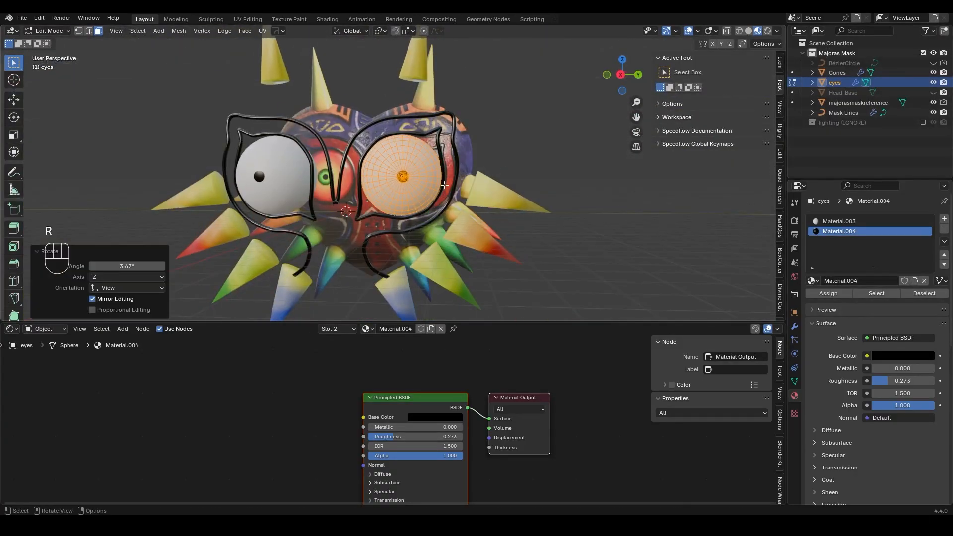
key("ctrl+z")
key("r")
middle_click_drag(426, 184, 447, 214)
left_click(367, 164)
key("r")
key("ctrl+z")
Check the pupil's alignment from several views, hiding and restoring the eye mesh to compare it with the reference underneath
key("KP_1")
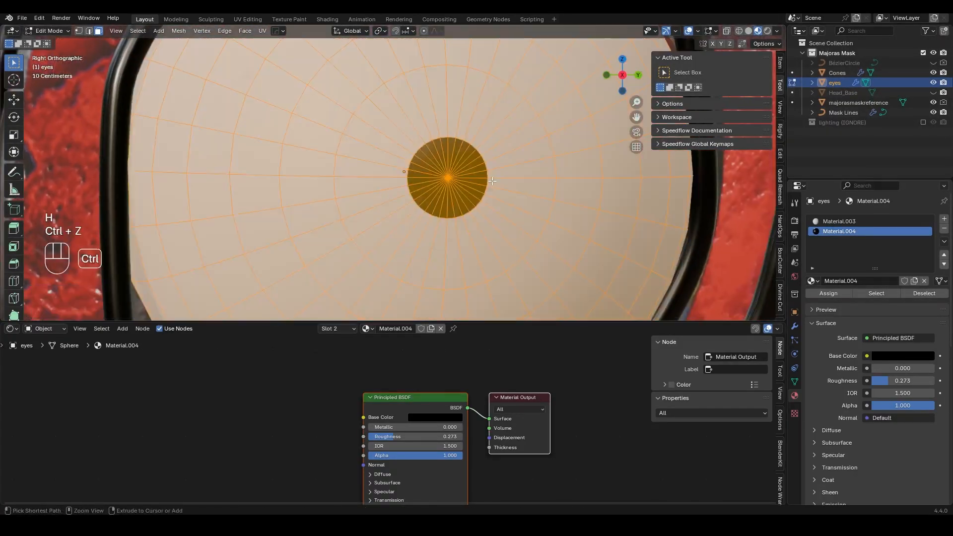
key("KP_7")
key("r")
key("Escape")
key("KP_3")
key("h")
key("a")
key("h")
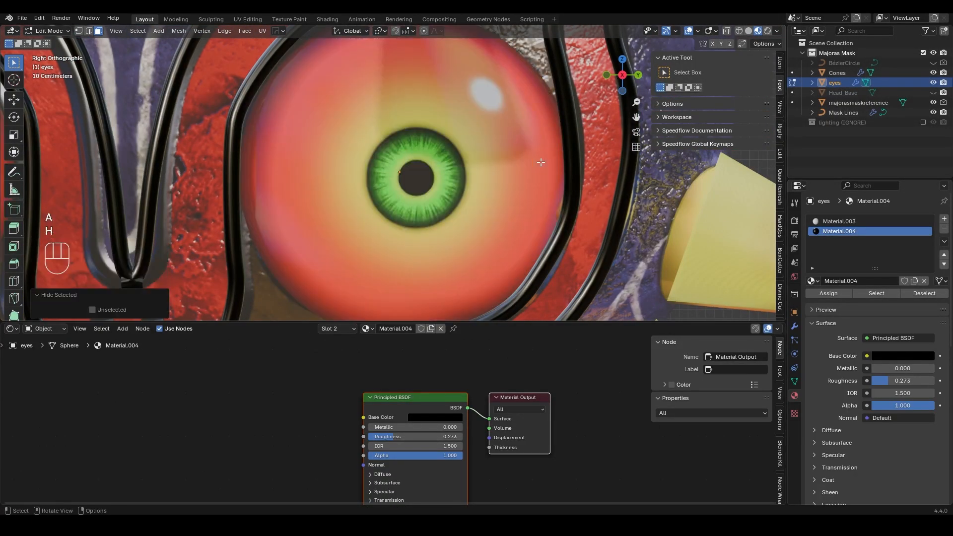
key("ctrl+z")
key("a")
key("ctrl+z")
Scale the edge loops around the pupil and iris to match the reference eye, hiding and restoring the mesh to compare sizes
key("s")
left_click(466, 181)
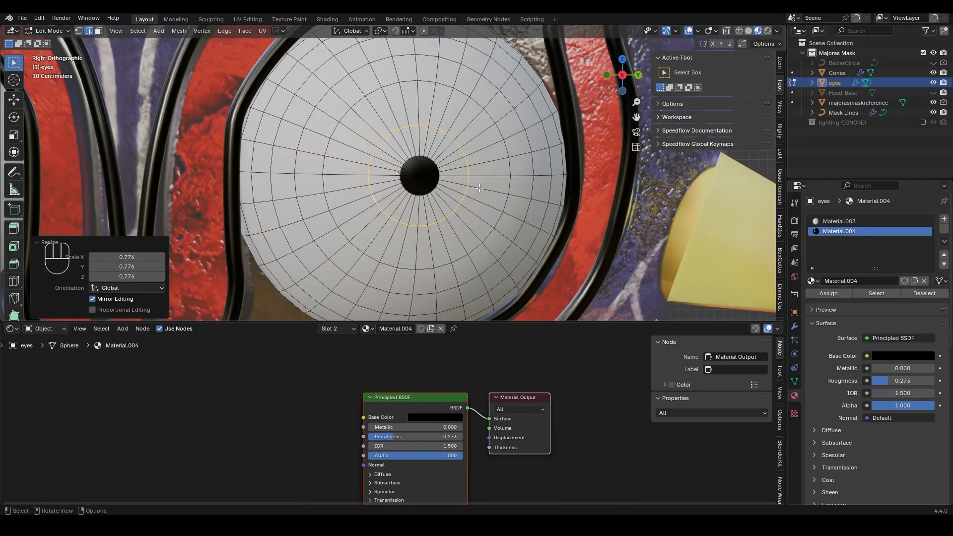
key("a")
key("h")
key("ctrl+z")
key("ctrl+z")
key("s")
left_click(465, 182)
key("a")
key("h")
key("ctrl+z")
left_click(484, 204)
Select the ring of iris faces without the pupil and add a third material slot with a new material
scroll(486, 215, "down", 4)
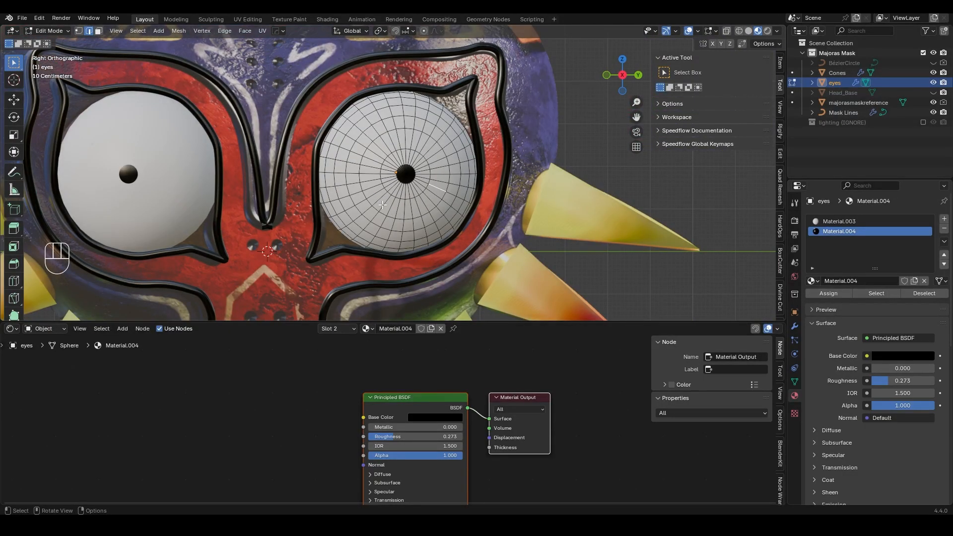
scroll(382, 204, "up", 3)
key("3")
left_click_drag(382, 150, 435, 206)
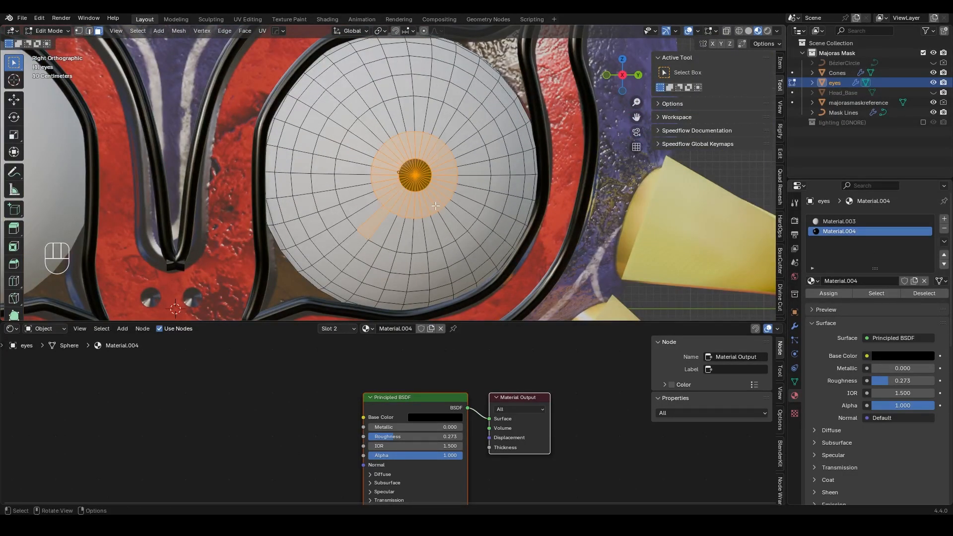
left_click_drag(409, 168, 422, 183, "ctrl")
left_click(944, 219)
left_click(876, 281)
Set the new material's base color to green, assign it to the iris faces, and darken the green slightly
left_click(434, 417)
left_click(416, 304)
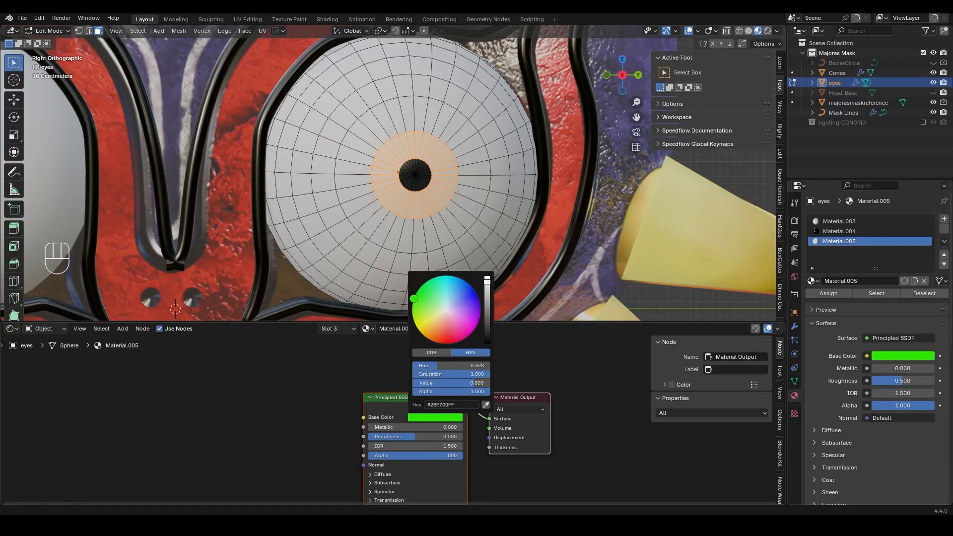
left_click(815, 295)
left_click(435, 417)
left_click_drag(486, 284, 487, 295)
scroll(501, 252, "down", 6)
left_click(498, 246)
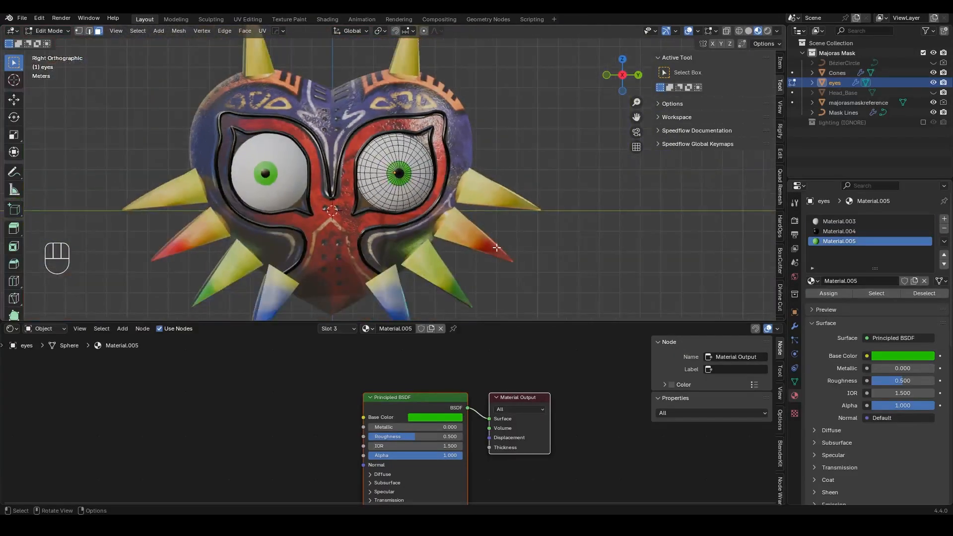
Select all eye faces outside the pupil and iris, and set Material.003's base color to bright yellow
scroll(427, 189, "up", 4)
left_click_drag(396, 159, 419, 188)
left_click(138, 31)
left_click(147, 62)
scroll(436, 169, "up", 1)
left_click(861, 222)
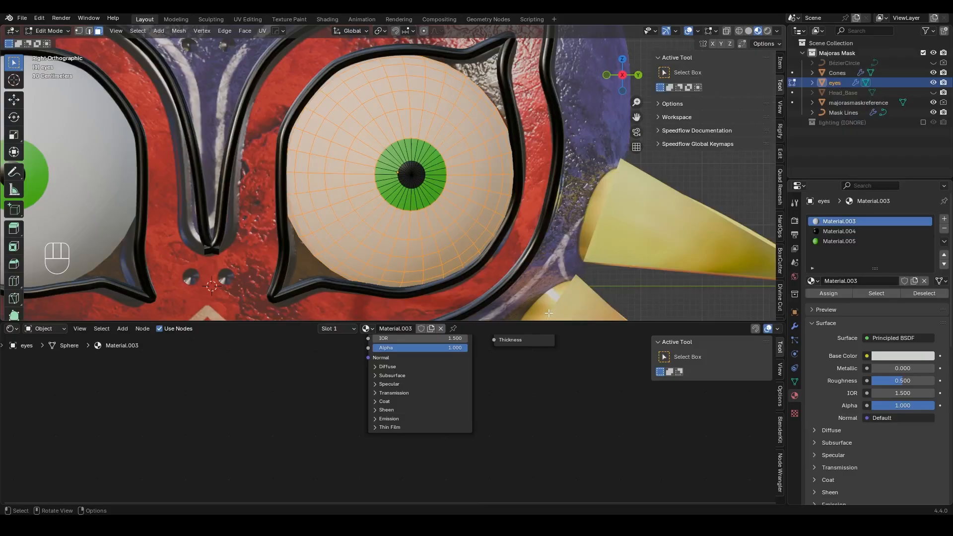
left_click(420, 397)
left_click_drag(415, 302, 394, 304)
left_click_drag(468, 270, 468, 254)
scroll(467, 199, "down", 11)
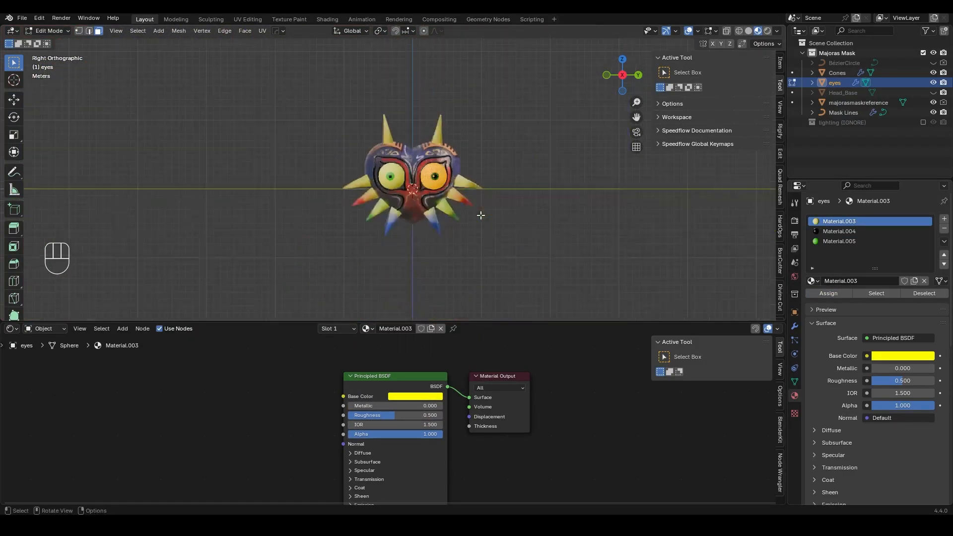
Return to Object Mode and move the mask reference image along Y out from behind the model to its side
scroll(456, 209, "up", 6)
left_click(49, 31)
left_click(52, 43)
scroll(407, 199, "down", 6)
middle_click_drag(408, 168, 401, 185)
left_click(401, 187)
key("g")
key("y")
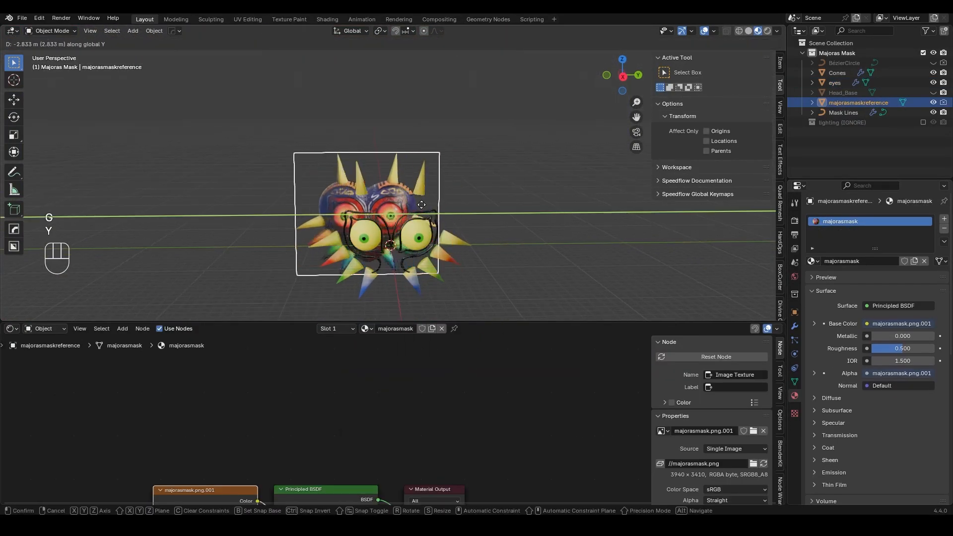
left_click(239, 194)
Unhide Head_Base and, from the front, move the reference image along Y closer to the mask
left_click(932, 93)
left_click(622, 77)
scroll(436, 268, "up", 4)
middle_click_drag(437, 278, 475, 187, "shift")
scroll(474, 186, "down", 2)
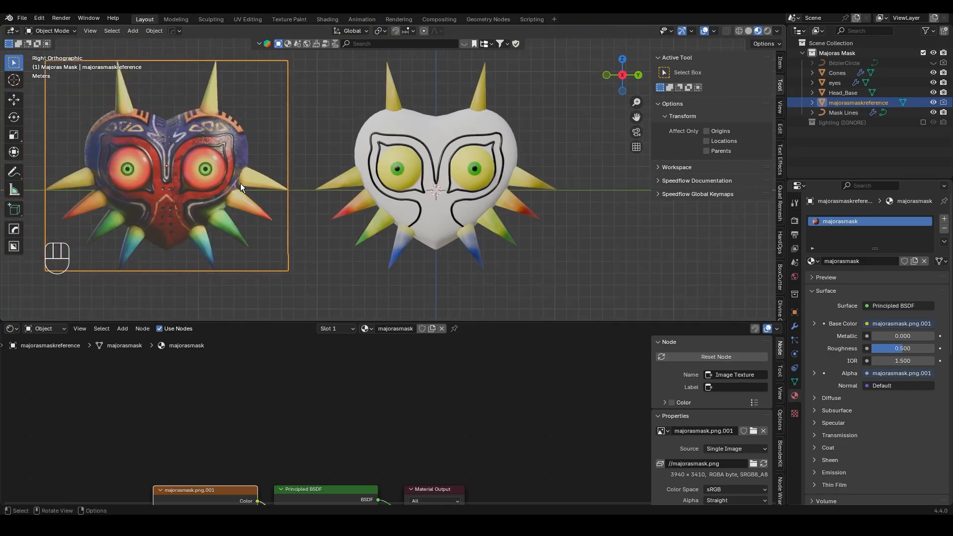
key("g")
key("y")
left_click(355, 188)
Select the eyes and shift Material.003's base color to a warmer golden yellow
left_click(397, 169)
left_click(414, 396)
left_click_drag(421, 296, 409, 306)
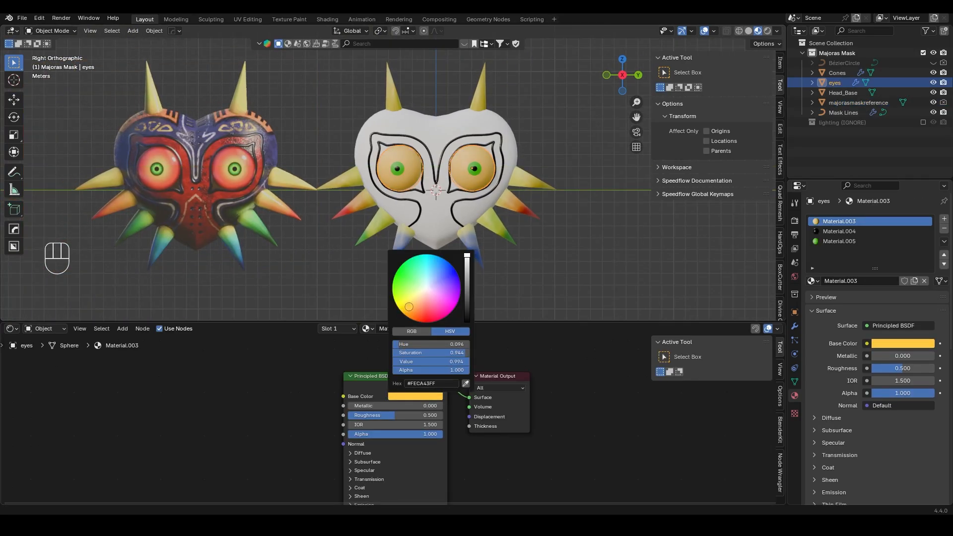
scroll(469, 254, "up", 3)
Add an Image Texture node to Material.003 and place it before the Principled BSDF
key("shift+a")
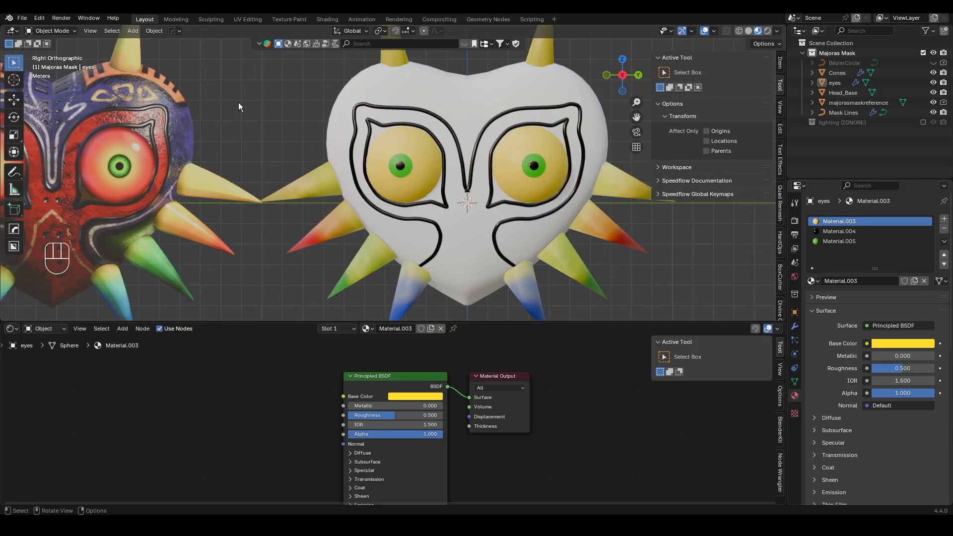
mouse_move(251, 390)
type("im")
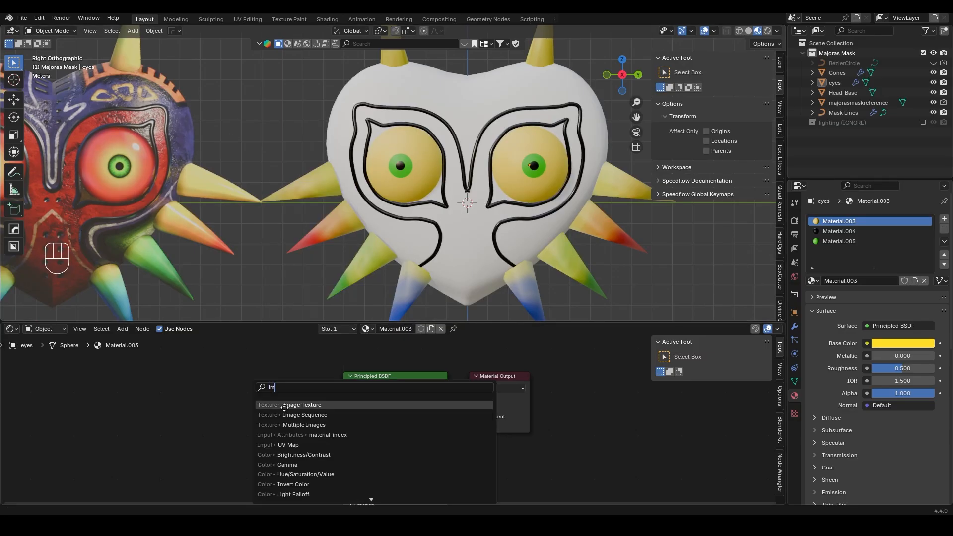
left_click(281, 404)
left_click(254, 387)
middle_click_drag(280, 389, 285, 387)
scroll(273, 380, "down", 1)
Add a Mix Color node before the Principled BSDF and connect the Image Texture's color to its A input
key("shift+a")
type("mi")
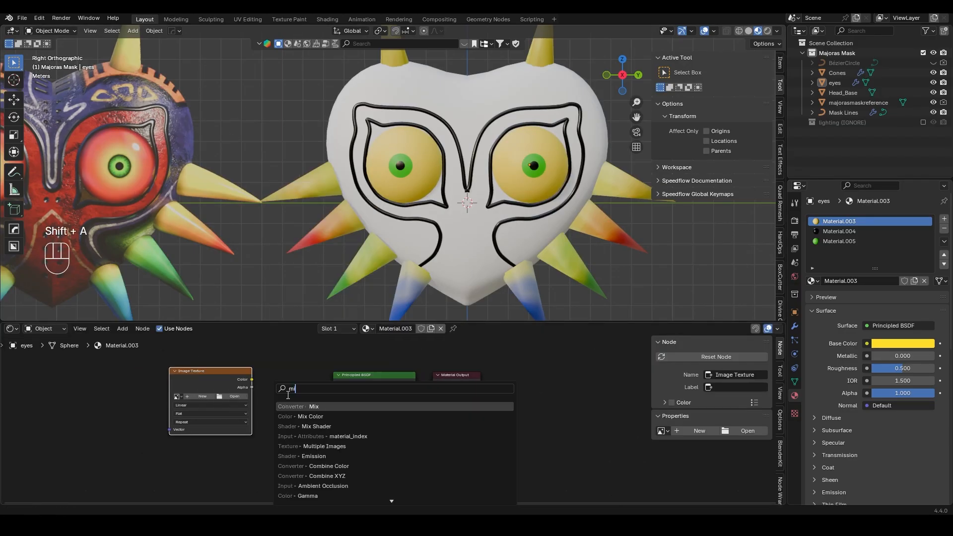
left_click(309, 417)
left_click(284, 410)
left_click_drag(218, 371, 218, 390)
left_click_drag(299, 405, 302, 446)
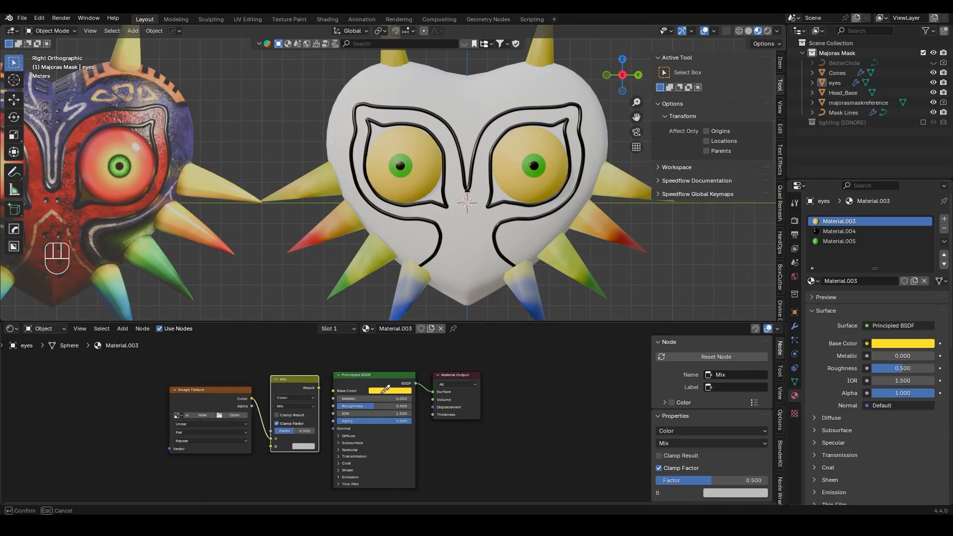
scroll(303, 437, "up", 1)
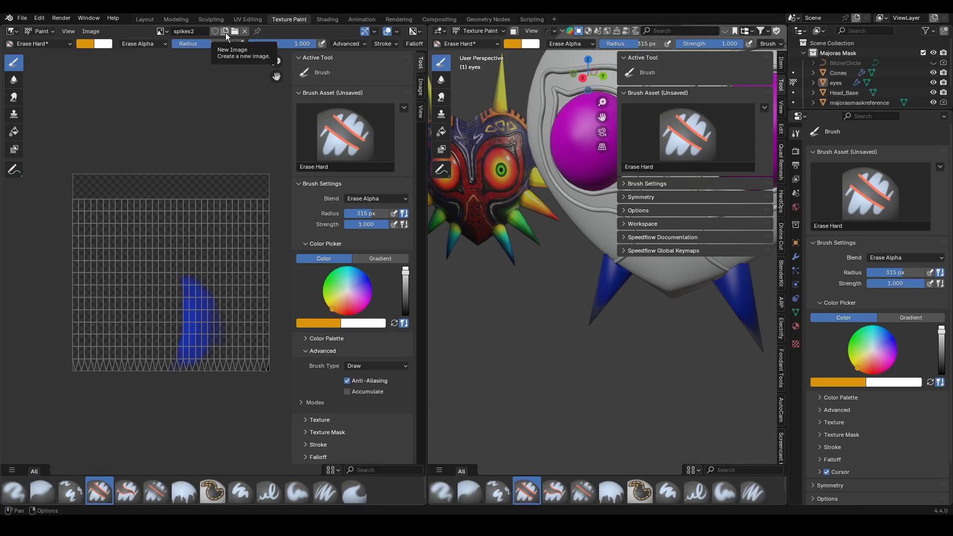
Start creating a new image in the image editor of the Texture Paint workspace
left_click(226, 36)
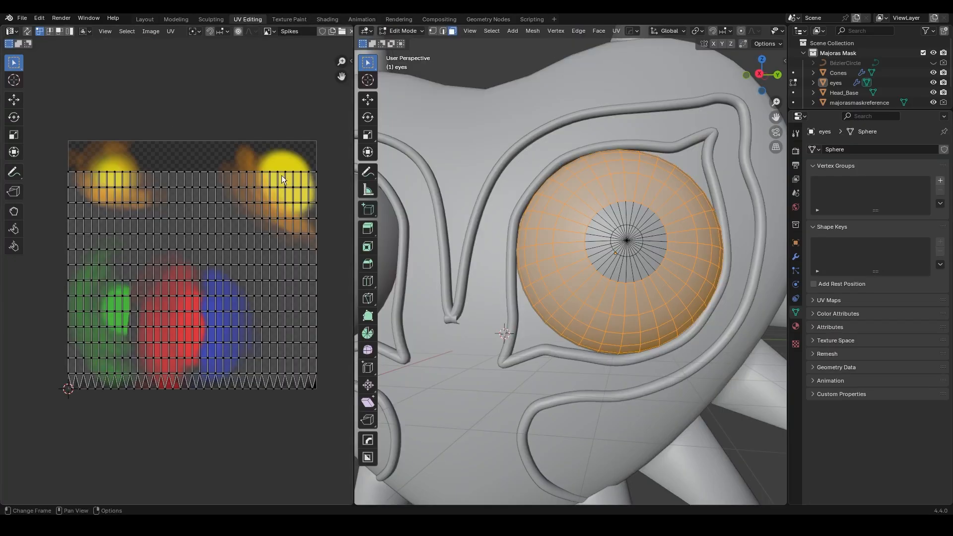
Select all UVs of the outer eye faces and unwrap them with the Minimum Stretch method
key("a")
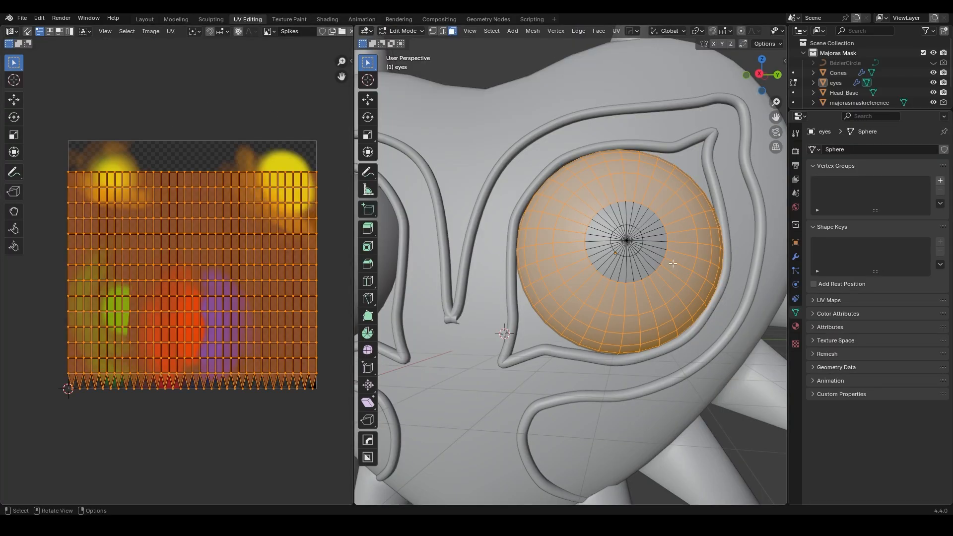
left_click(616, 30)
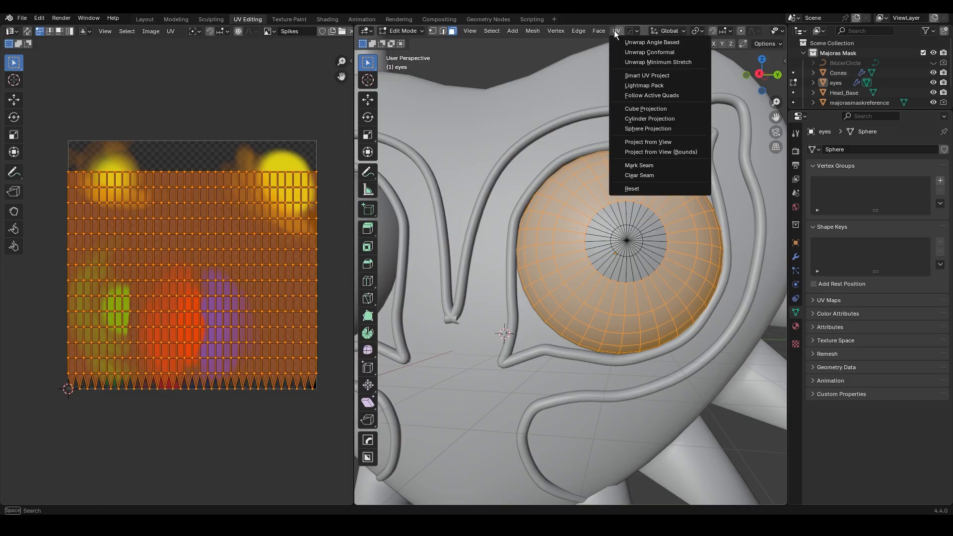
left_click(638, 64)
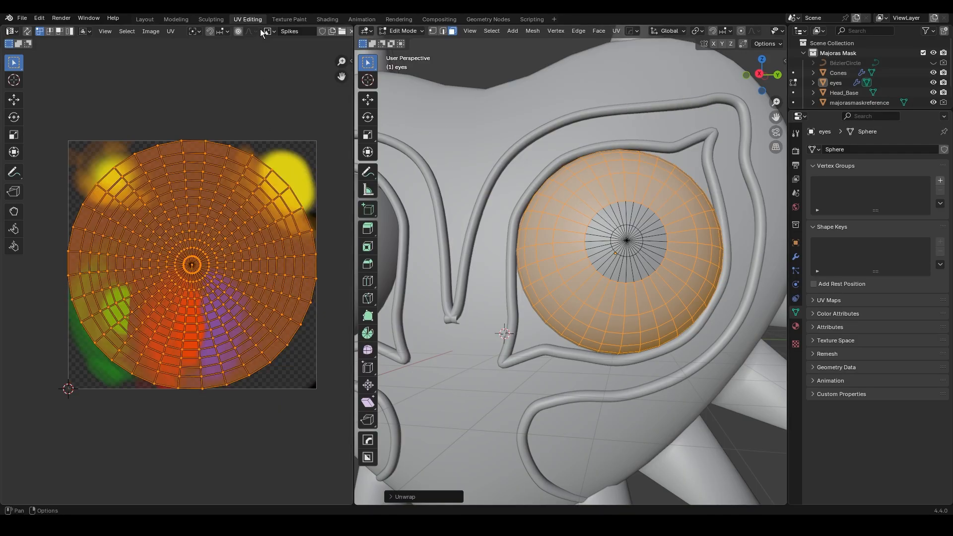
Erase all the red paint from the redeye image in Texture Paint with the Erase Hard brush at 500 px radius
left_click(291, 19)
left_click(59, 44)
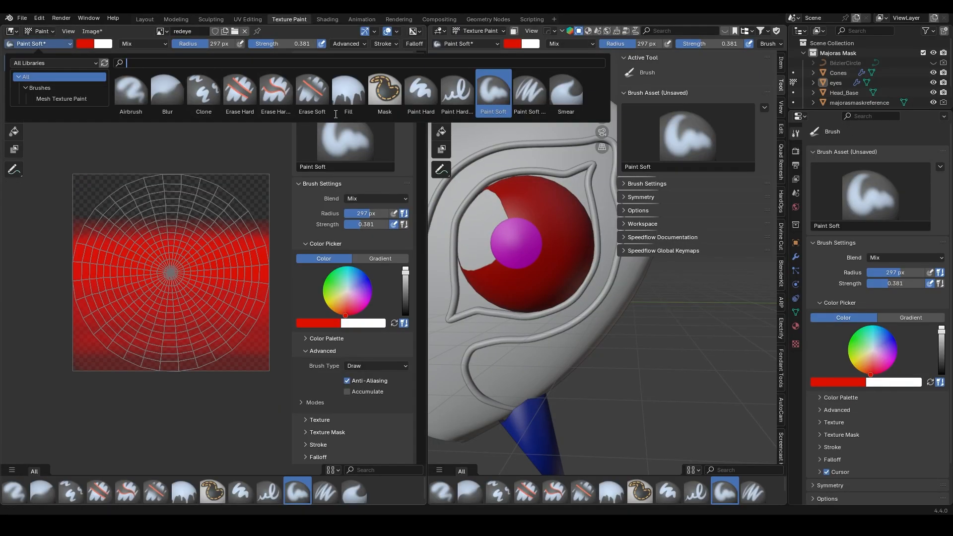
left_click(239, 89)
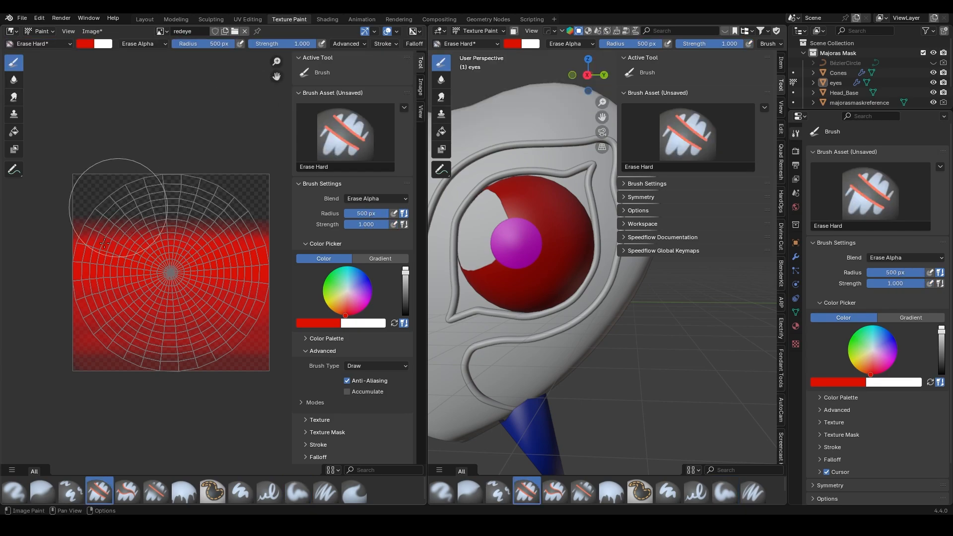
left_click_drag(117, 196, 107, 404)
mouse_move(195, 374)
left_mouse_down()
mouse_move(216, 324)
mouse_move(178, 350)
mouse_move(244, 287)
left_mouse_up()
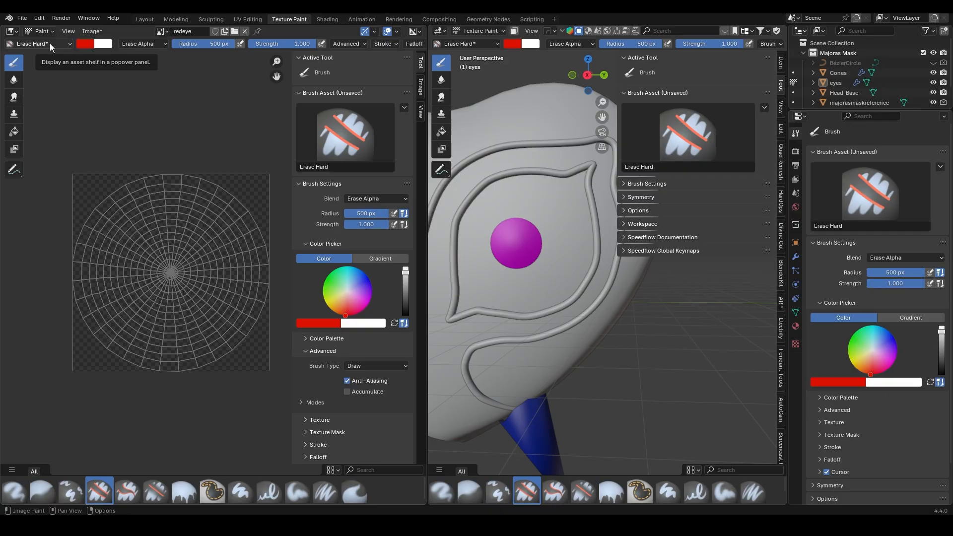
Paint soft red on the redeye image with the Paint Soft brush, undoing the stroke along the outer rim and repainting nearer the center
mouse_move(183, 161)
left_mouse_down()
mouse_move(284, 244)
mouse_move(200, 400)
mouse_move(52, 302)
left_mouse_up()
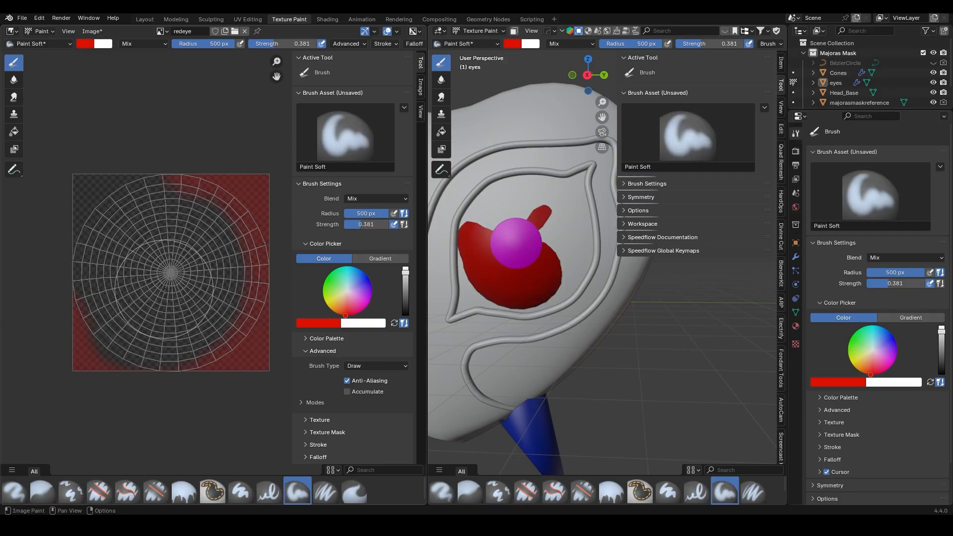
key("ctrl+z")
mouse_move(172, 280)
left_mouse_down()
mouse_move(180, 248)
mouse_move(162, 274)
mouse_move(225, 267)
mouse_move(119, 249)
mouse_move(166, 303)
mouse_move(145, 305)
left_mouse_up()
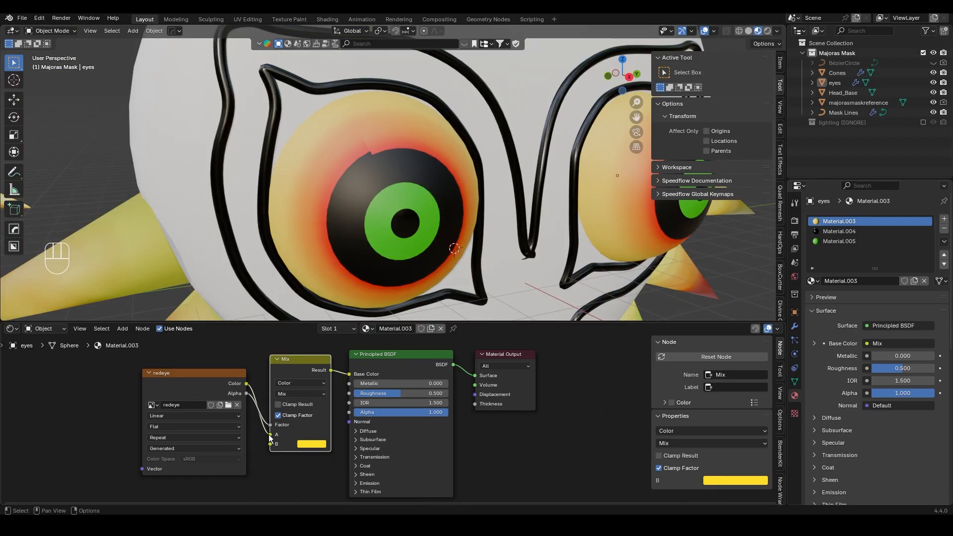
Move the redeye color link to the Mix node's B input and set the A color to a saturated yellow
left_click_drag(269, 434, 268, 445)
left_click(312, 435)
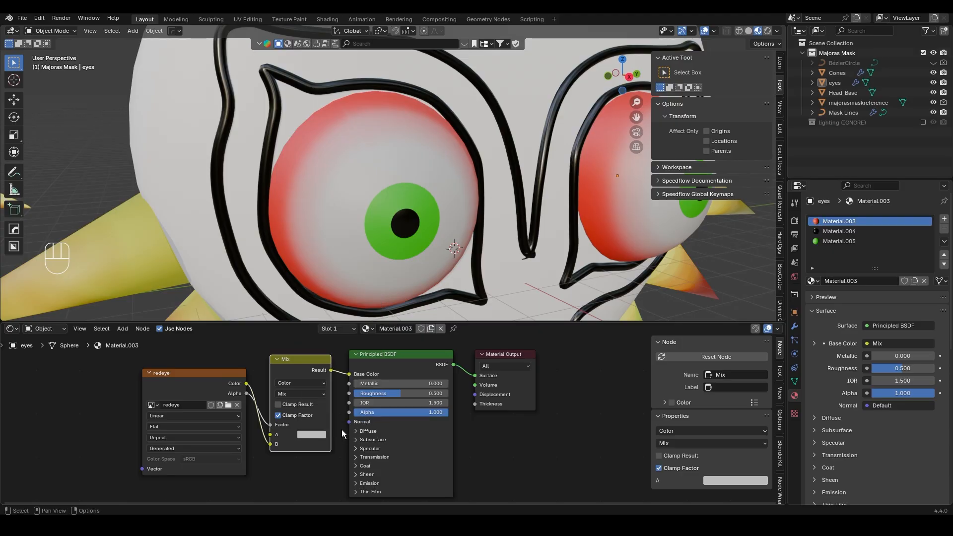
left_click(322, 433)
left_click(310, 348)
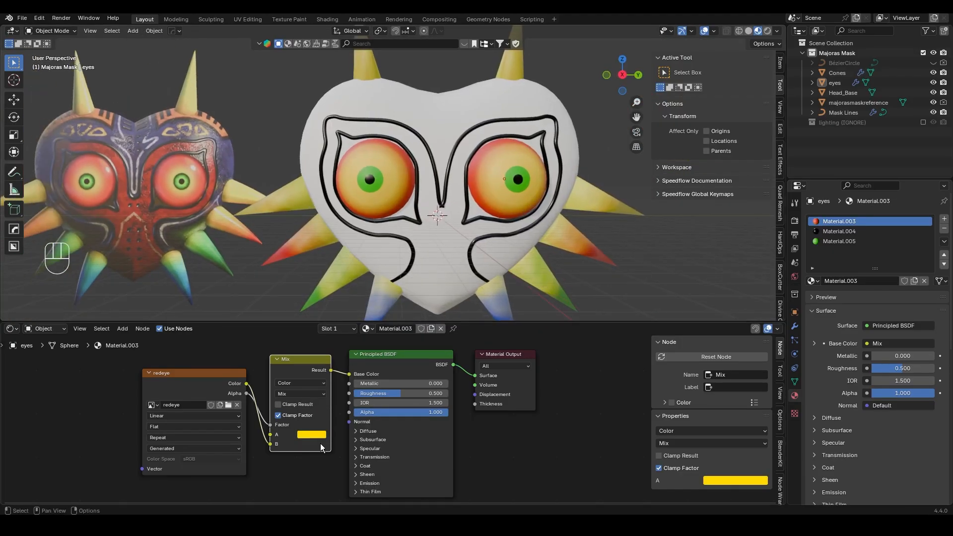
left_click(318, 434)
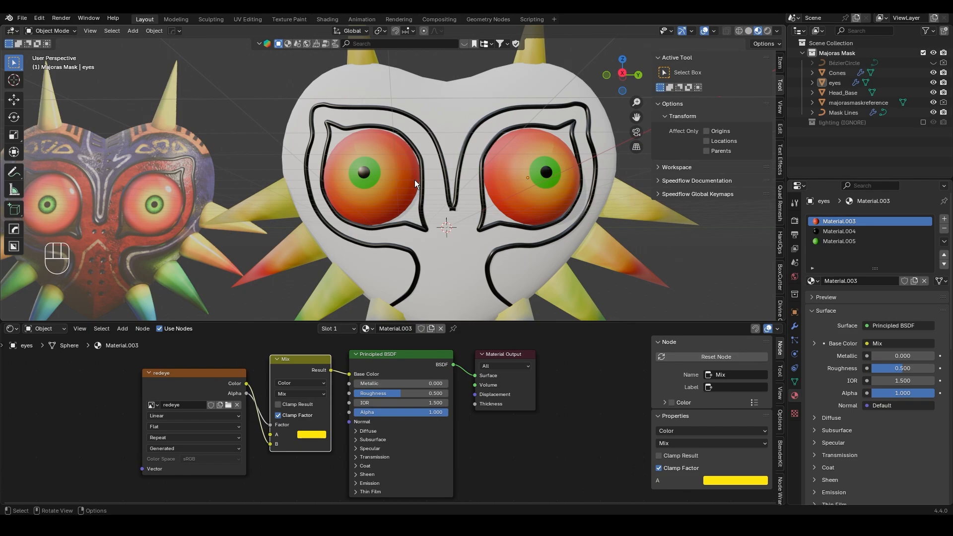
Copy all of Material.003's nodes and paste them into Material.005
left_click_drag(187, 351, 522, 476)
key("ctrl+c")
left_click(828, 242)
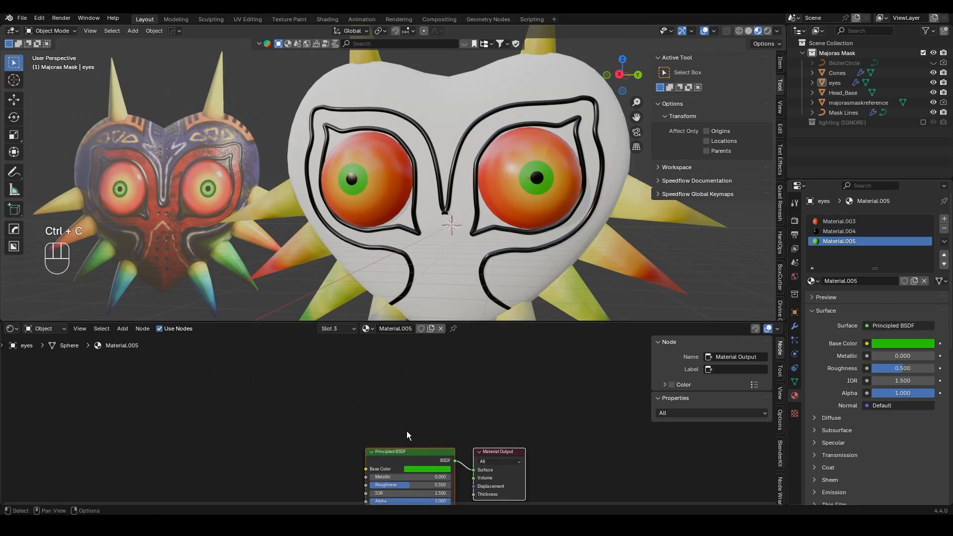
scroll(364, 400, "down", 1)
key("ctrl+v")
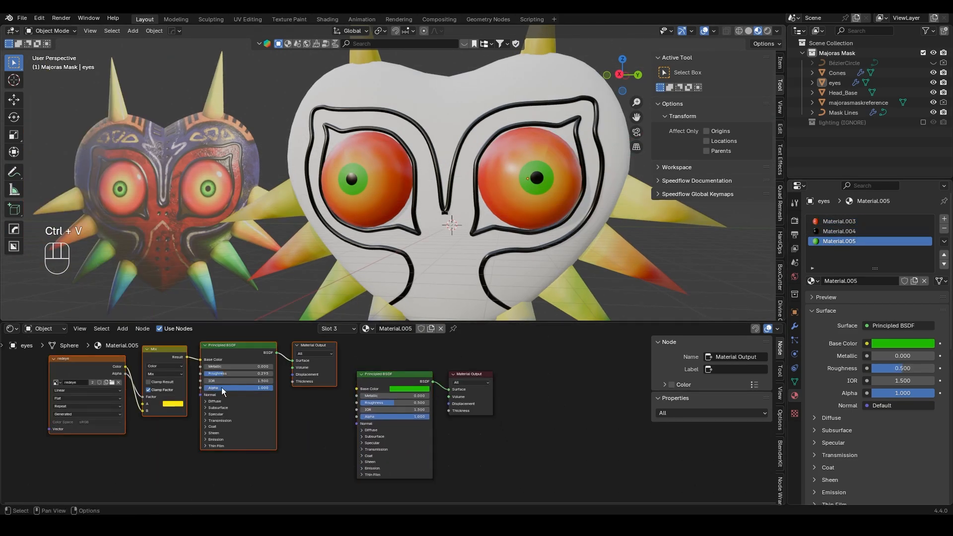
Sample the original green base color into the pasted Mix node's A color, and delete the original Principled BSDF and Material Output
left_click(164, 404)
left_click(219, 394)
left_click(405, 390)
middle_click_drag(224, 421, 265, 435)
left_click_drag(423, 362, 510, 412)
key("x")
middle_click_drag(297, 407, 306, 408)
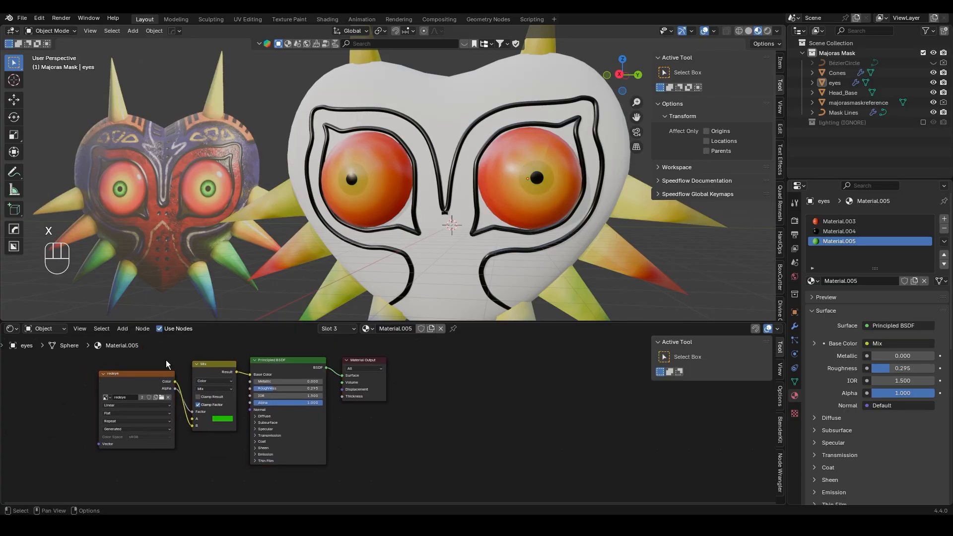
Select the remaining nodes of Material.005 and reposition them together in the node editor
left_click_drag(165, 358, 389, 432)
key("h")
key("ctrl+z")
key("g")
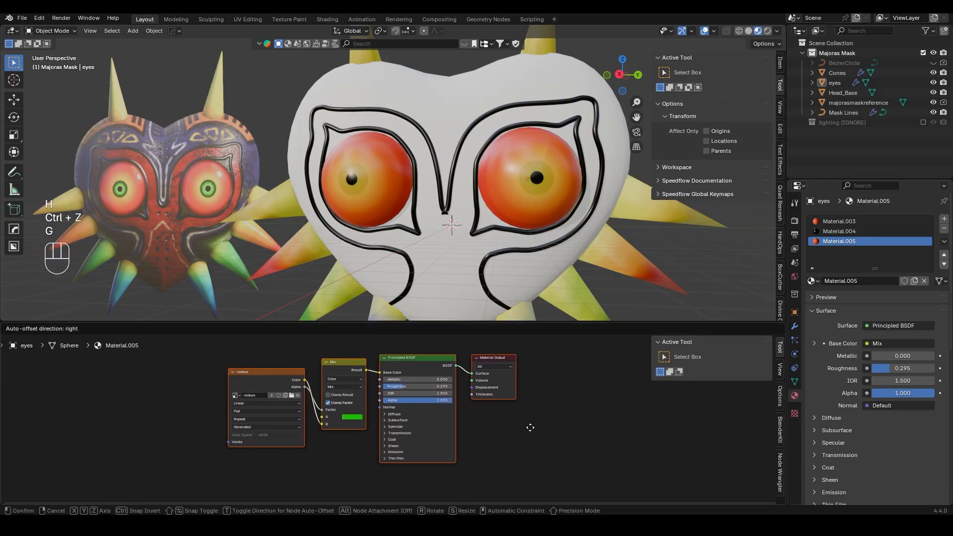
left_click(529, 427)
scroll(370, 440, "up", 3)
scroll(278, 421, "up", 2)
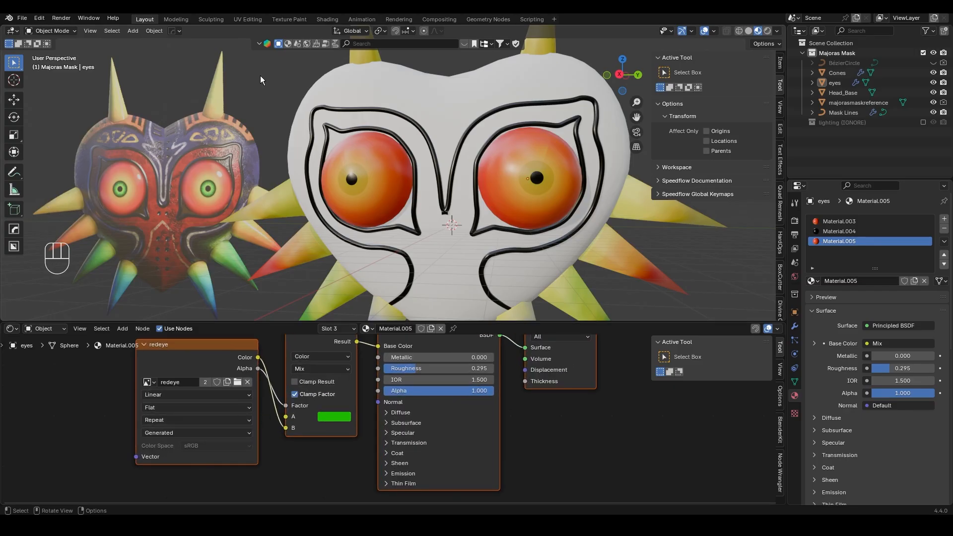
middle_click_drag(317, 411, 333, 439)
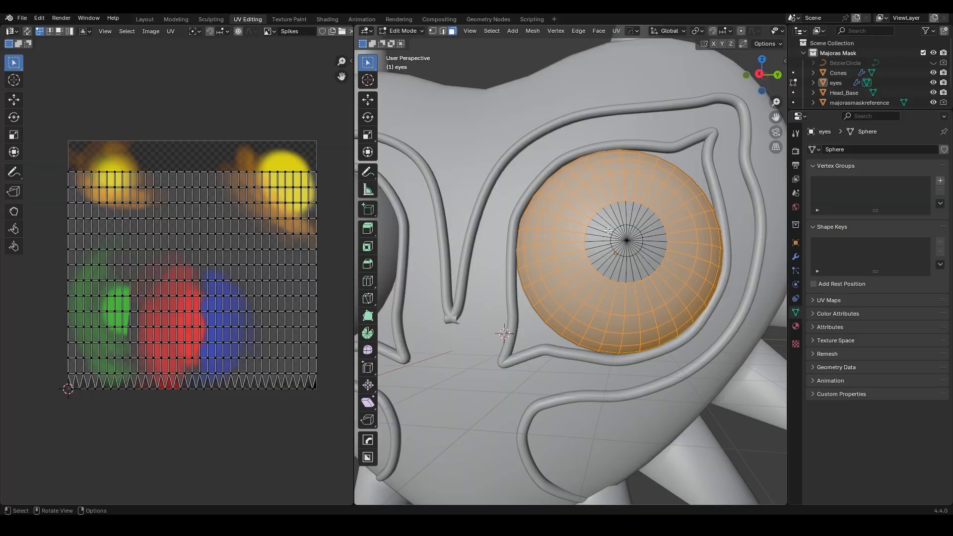
Select only the iris ring faces of the eye, leaving out the pupil faces in the middle
key("b")
left_click_drag(649, 270, 648, 268)
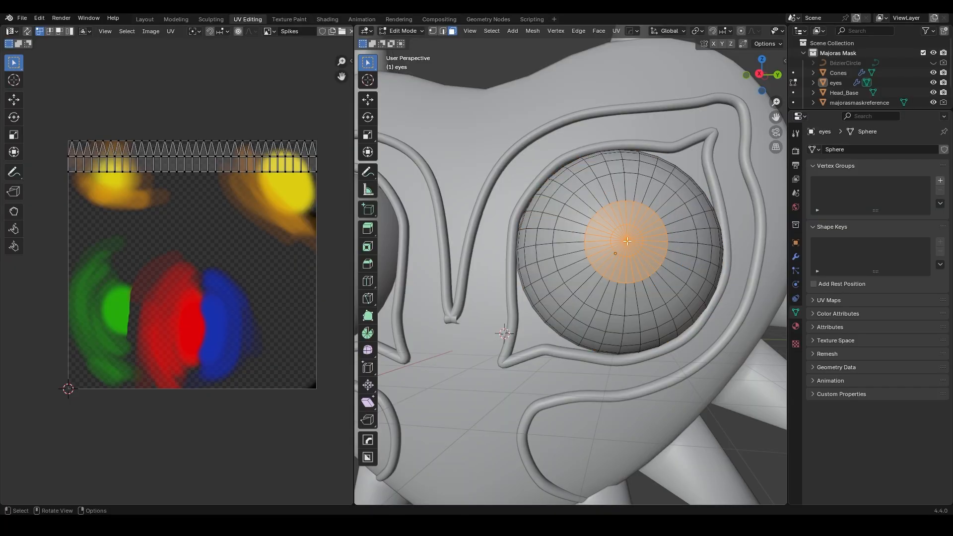
left_click_drag(621, 234, 637, 246, "ctrl")
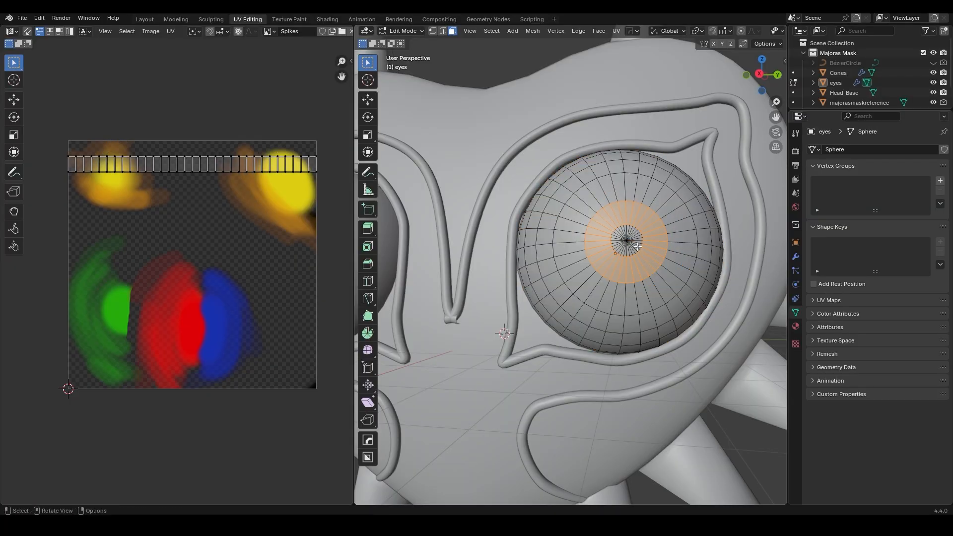
Create a 2000 × 2000 px image named greeneye and paint the iris UV strip green with the Paint Soft brush
left_click(289, 19)
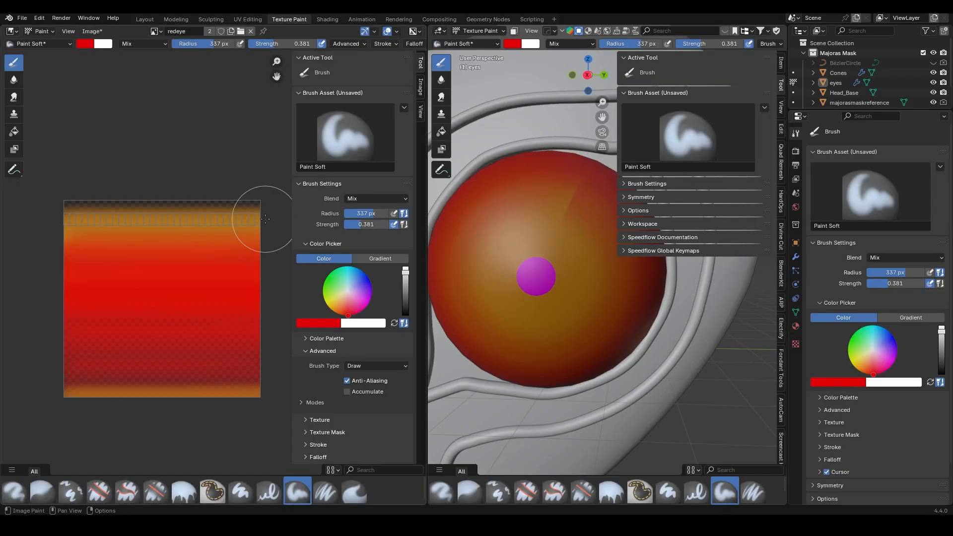
left_click(231, 31)
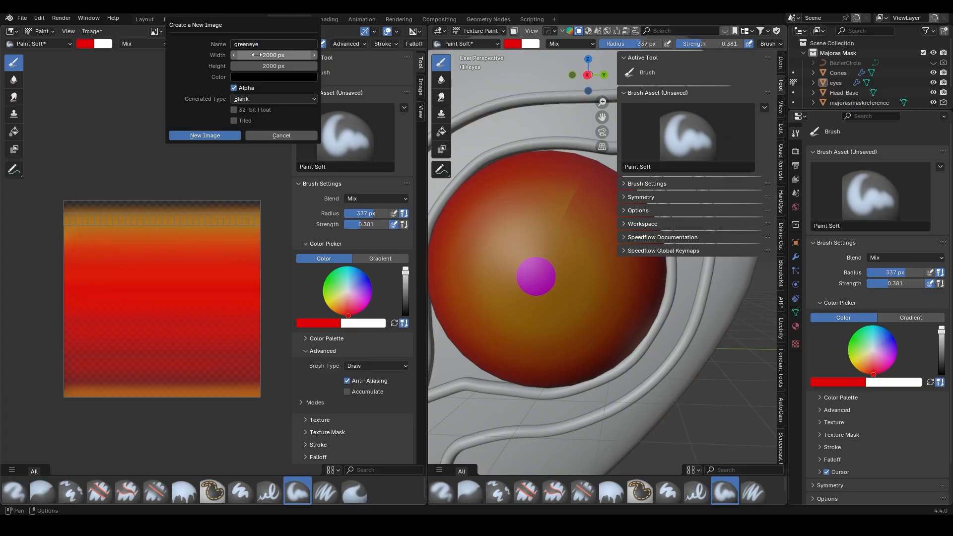
left_click(208, 135)
scroll(213, 218, "up", 3)
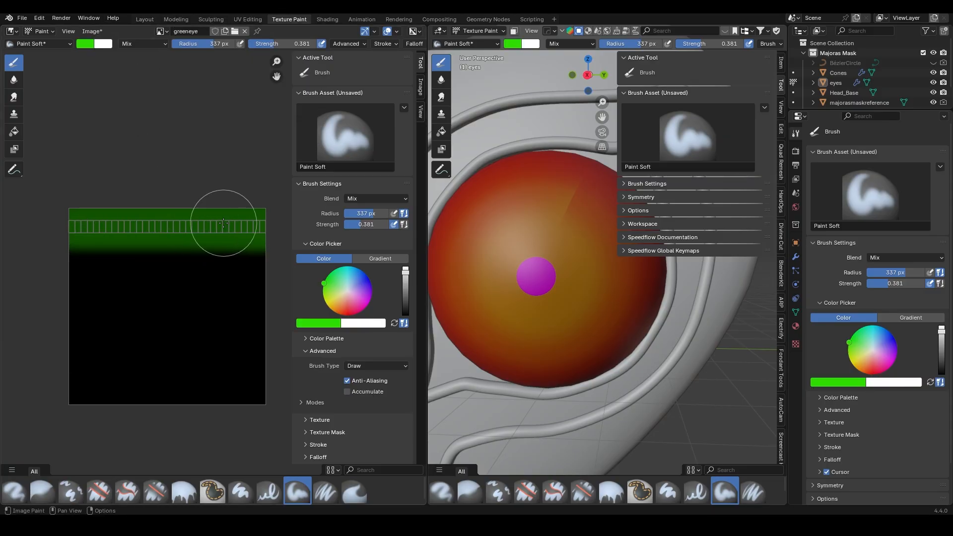
left_click_drag(53, 218, 286, 222)
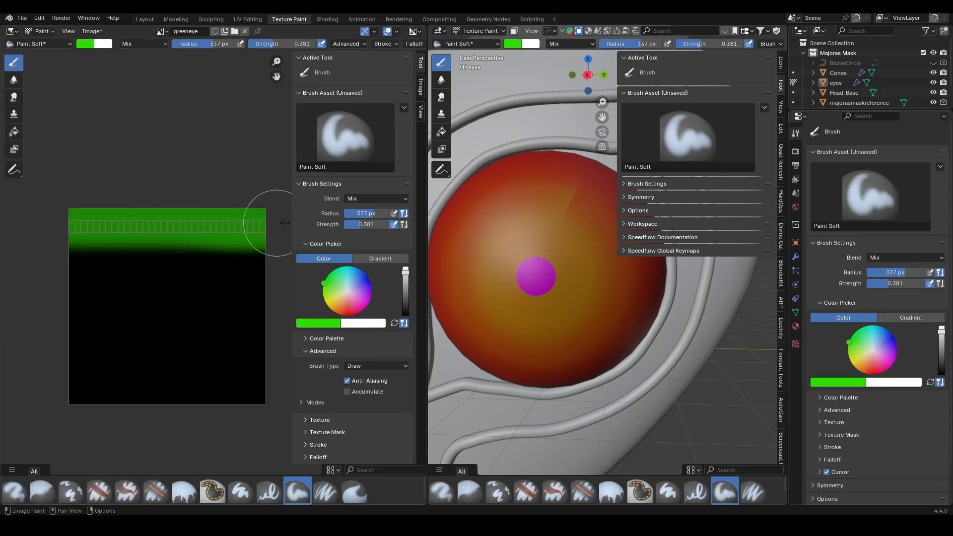
Assign the greeneye image to the Image Texture node of Material.005
left_click(135, 20)
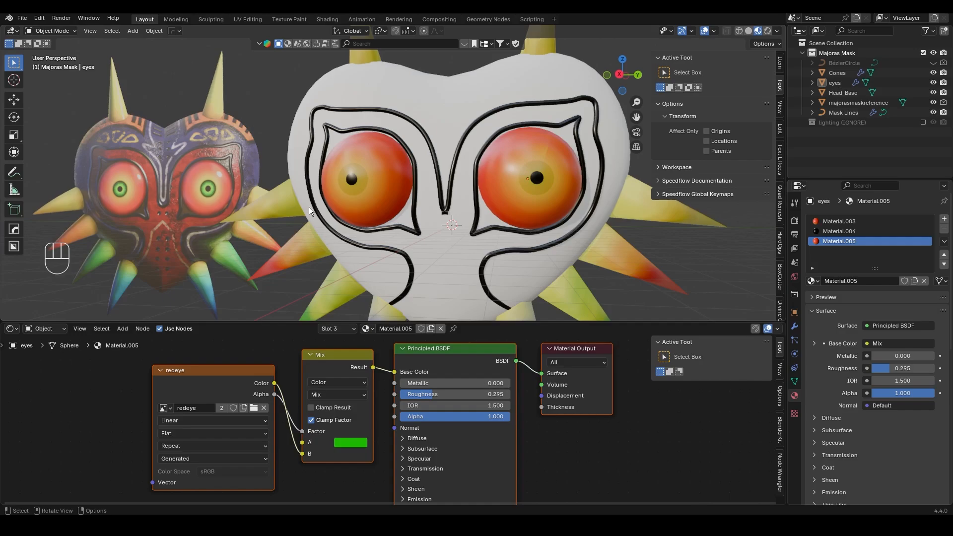
left_click(170, 408)
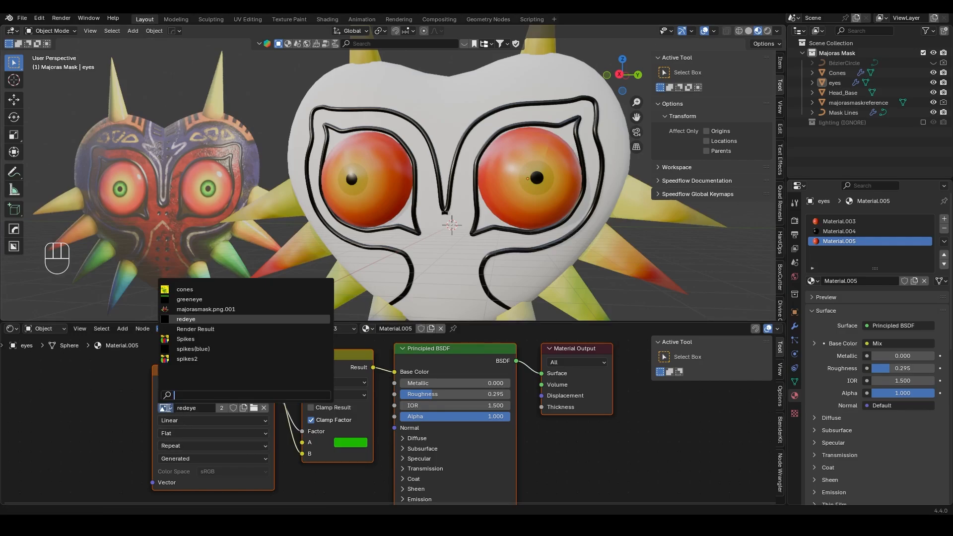
left_click(190, 299)
Darken the green brush color and paint a dark band along the lower edge of the iris UV strip
scroll(280, 153, "up", 2)
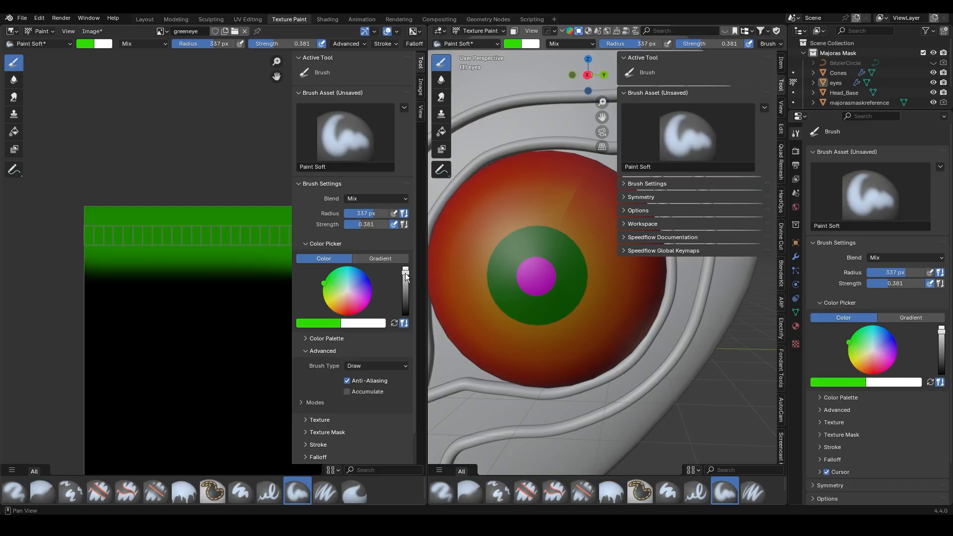
left_click_drag(406, 276, 406, 302)
left_click_drag(15, 263, 276, 277)
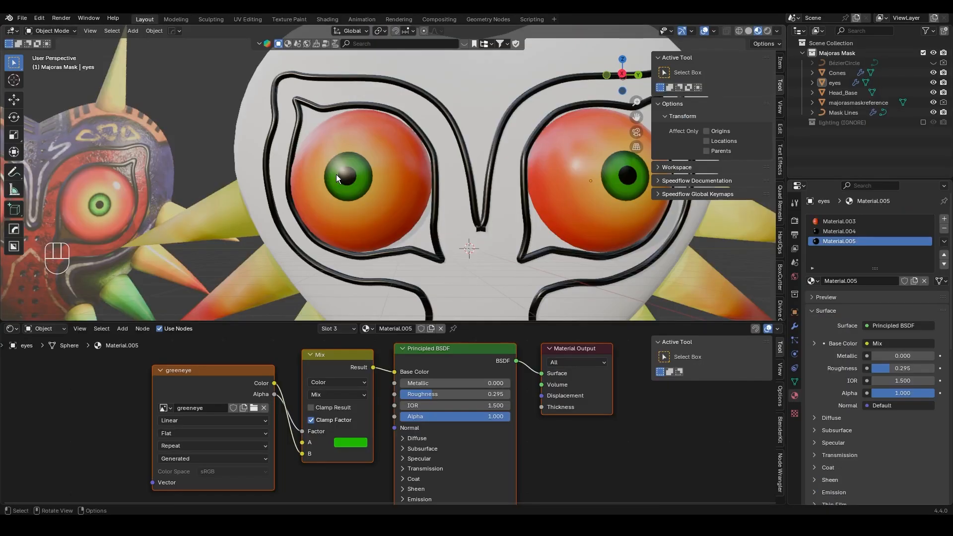
scroll(347, 179, "down", 2)
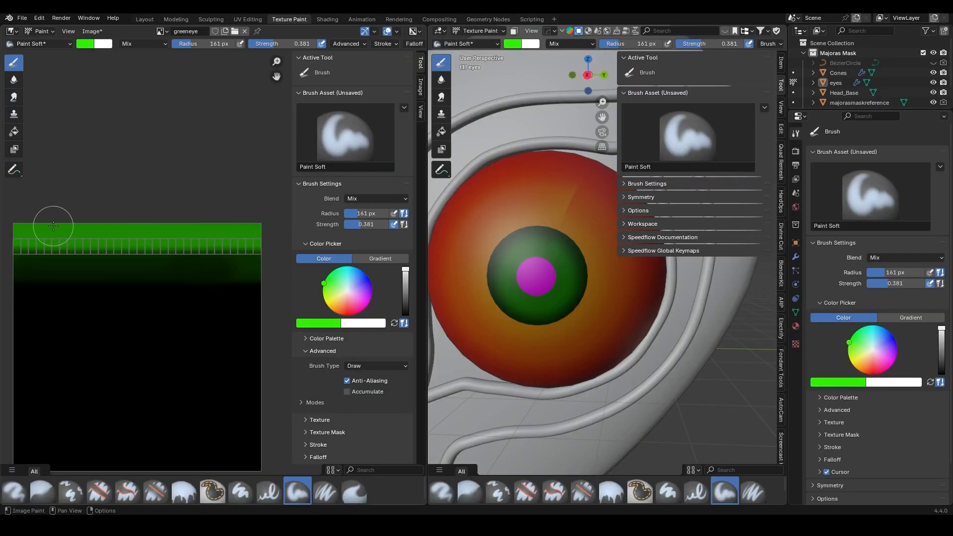
Paint bright green and a paler green along the upper edge of the iris UV strip with the Paint Soft brush
left_click_drag(53, 225, 234, 227)
left_click(84, 45)
left_click(103, 86)
mouse_move(16, 218)
left_mouse_down()
mouse_move(173, 219)
mouse_move(3, 226)
mouse_move(233, 226)
left_mouse_up()
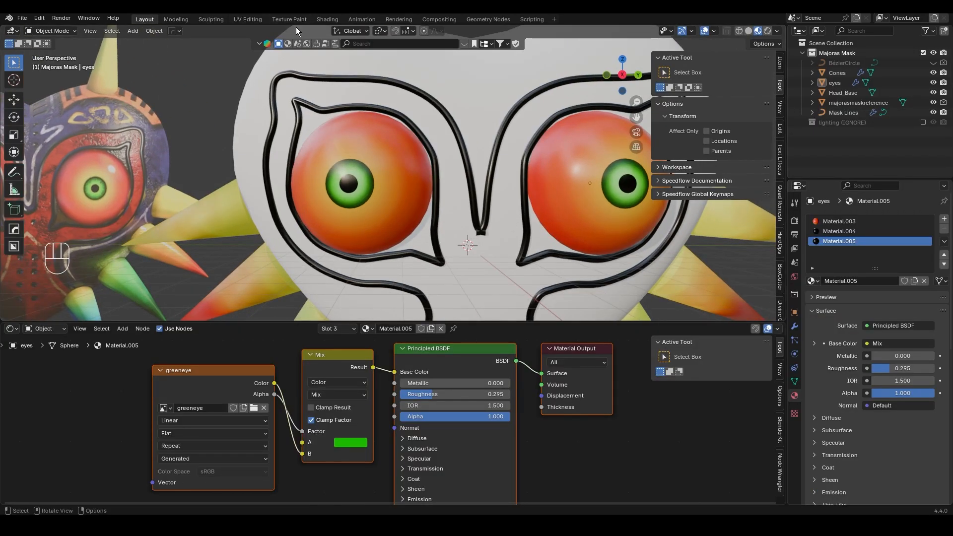
Smear short dark streaks upward along the whole iris UV strip with the Smear brush, reducing its radius to 22 px
left_click(290, 20)
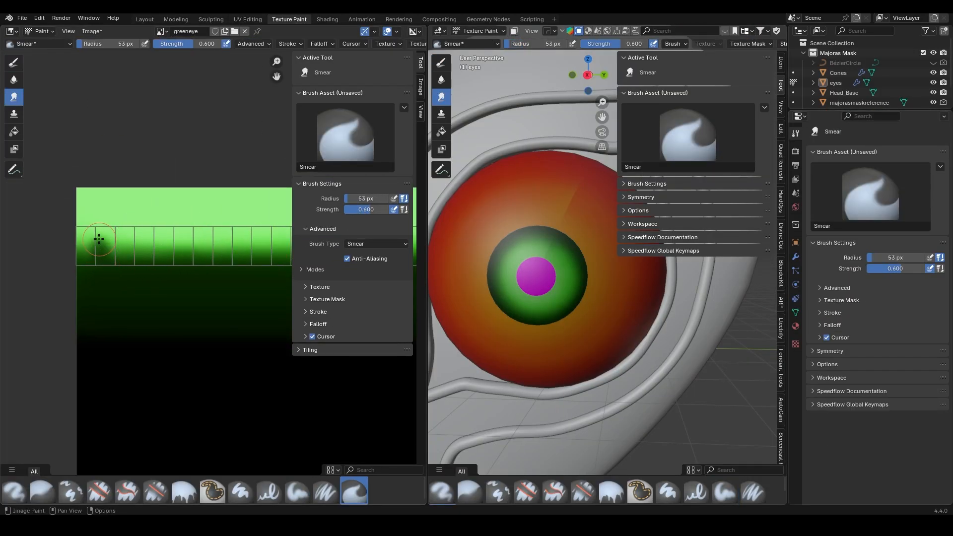
left_click_drag(119, 255, 124, 242)
left_click_drag(144, 254, 149, 241)
left_click_drag(168, 255, 173, 240)
mouse_move(209, 254)
left_mouse_down()
mouse_move(214, 236)
mouse_move(227, 244)
left_mouse_up()
left_click_drag(237, 258, 239, 242)
left_click_drag(258, 260, 267, 241)
middle_click_drag(289, 259, 111, 272)
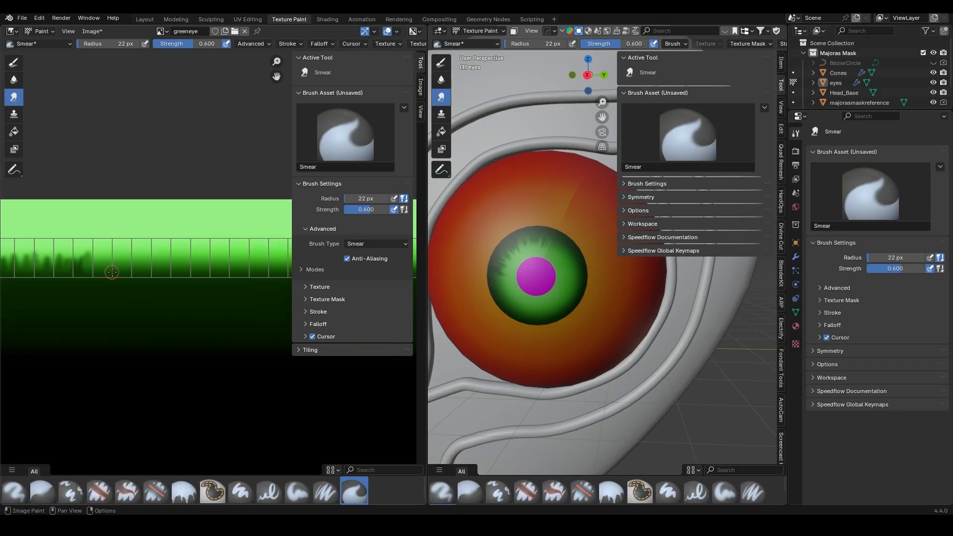
middle_click_drag(237, 262, 149, 261)
mouse_move(153, 268)
left_mouse_down()
mouse_move(157, 253)
mouse_move(180, 257)
left_mouse_up()
left_click_drag(203, 268, 208, 255)
middle_click_drag(229, 266, 129, 277)
left_click_drag(129, 279, 133, 264)
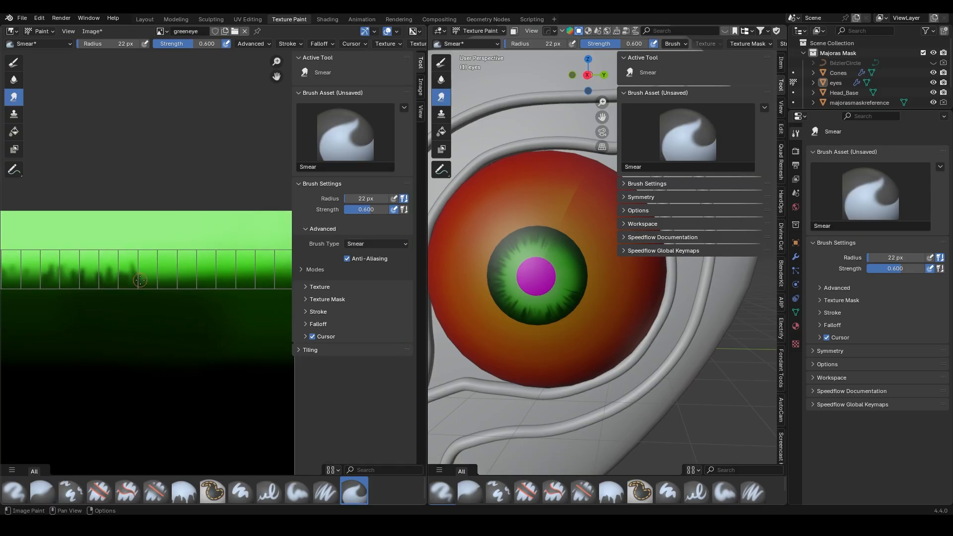
middle_click_drag(201, 281, 129, 283)
mouse_move(130, 291)
left_mouse_down()
mouse_move(134, 270)
mouse_move(168, 265)
left_mouse_up()
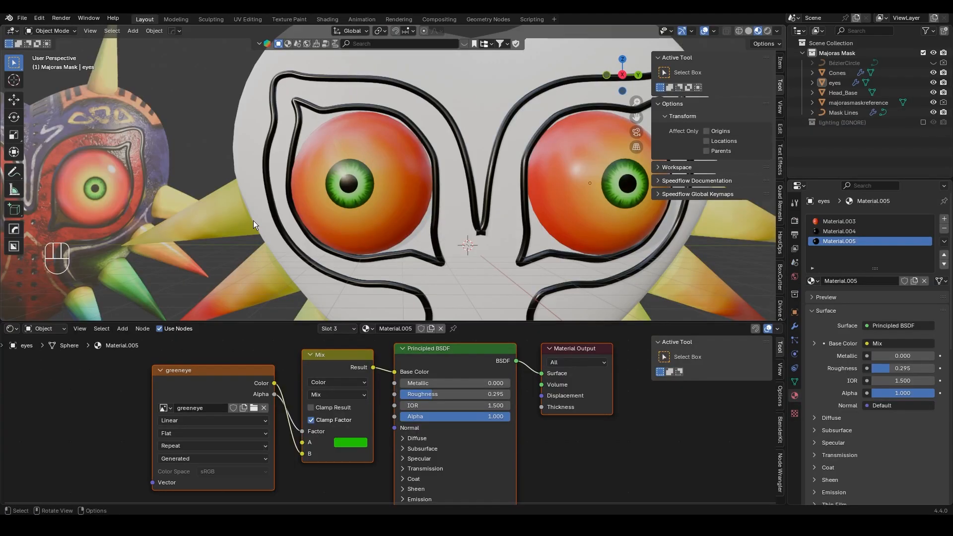
middle_click_drag(253, 220, 183, 219)
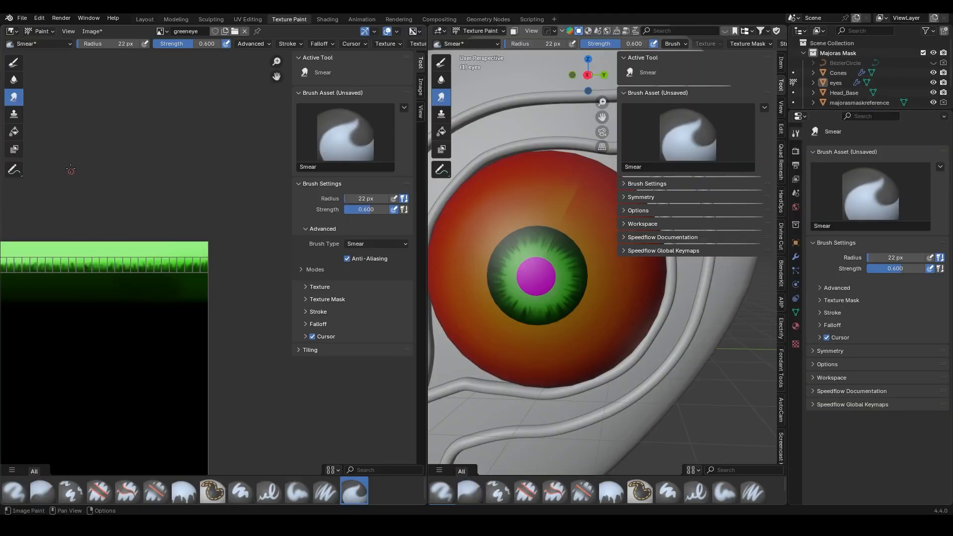
Paint yellow along the top of the iris strip and black just below it with the Paint Soft brush, using 79 px for the black
left_click(40, 44)
left_click(563, 89)
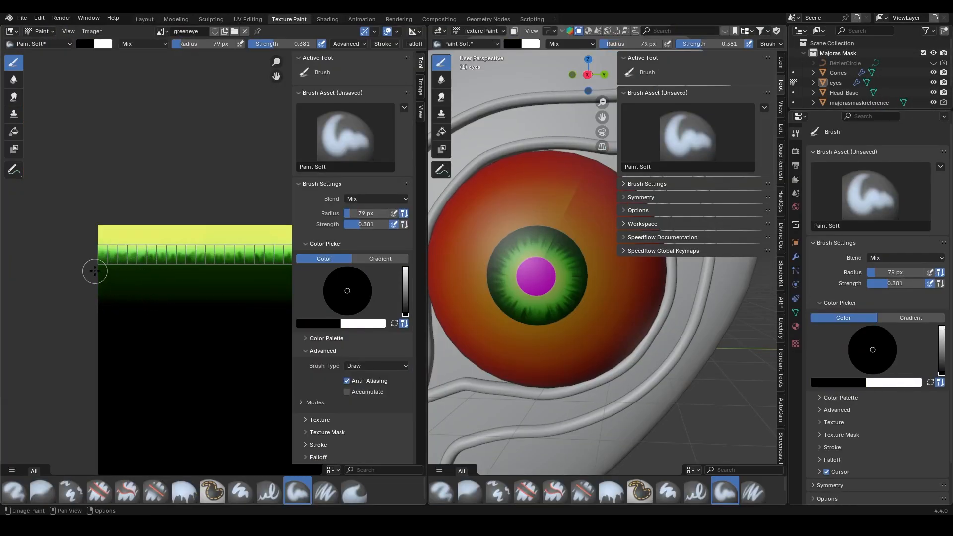
left_click_drag(92, 270, 204, 270)
middle_click_drag(204, 270, 68, 281)
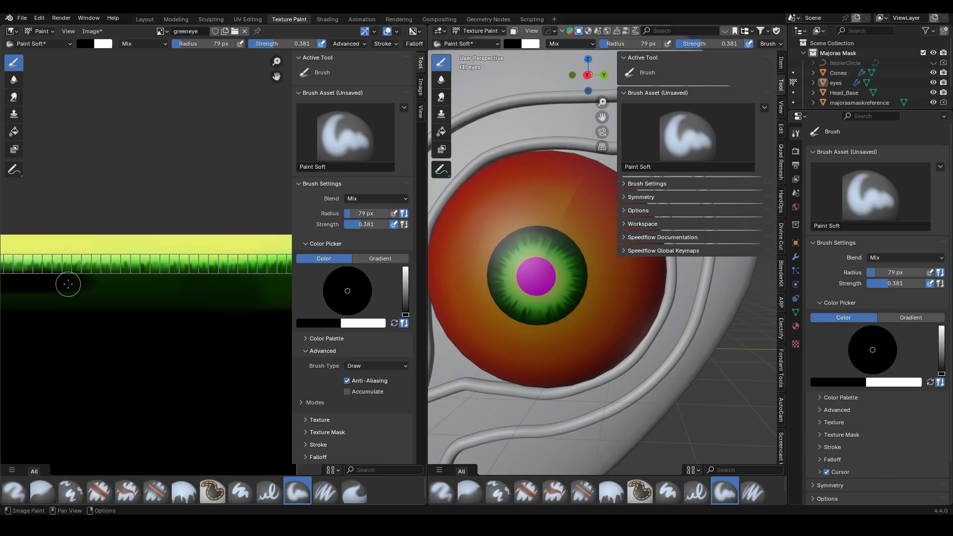
left_click_drag(68, 281, 161, 283)
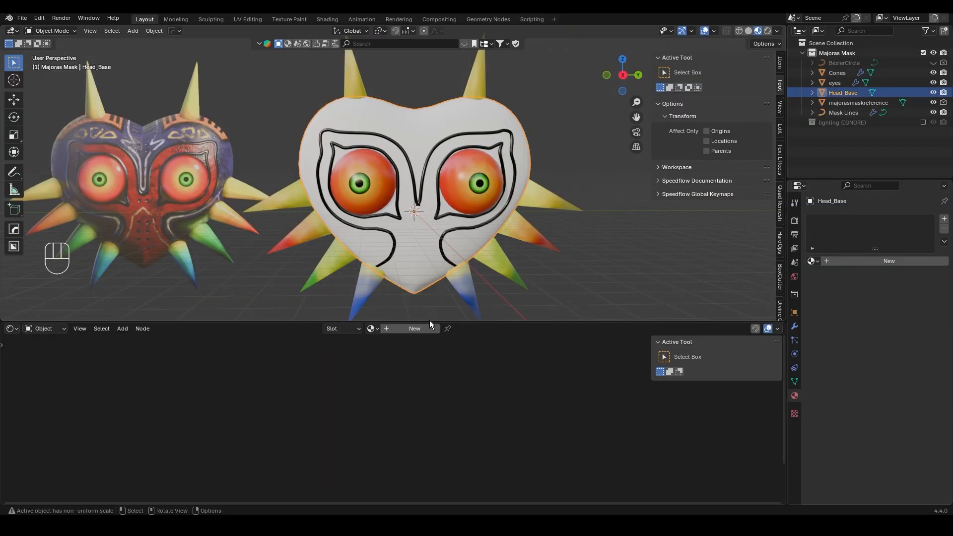
Add a new material to the Head_Base object
left_click(415, 329)
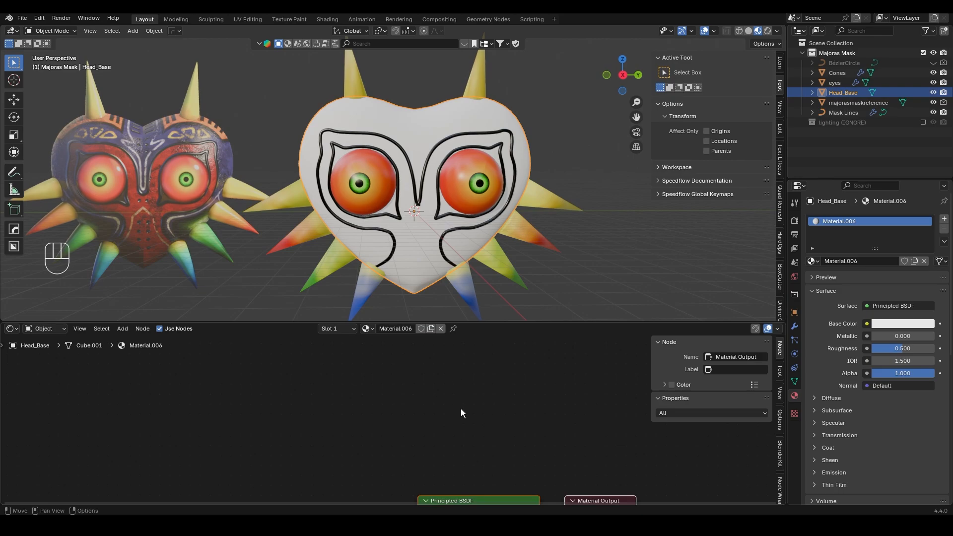
Add a Mix Color node to the head's material and connect its result to the Principled BSDF's base color
scroll(350, 449, "down", 1)
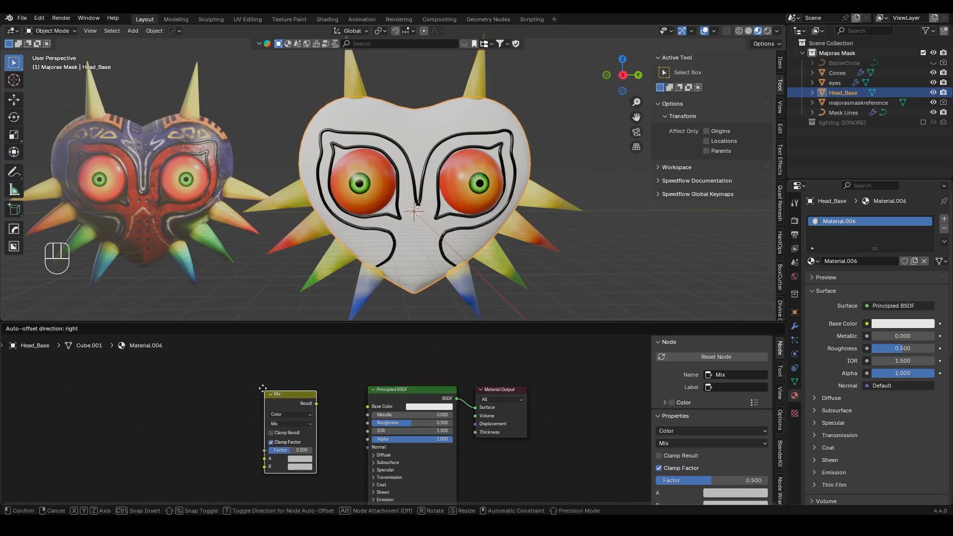
left_click(261, 379)
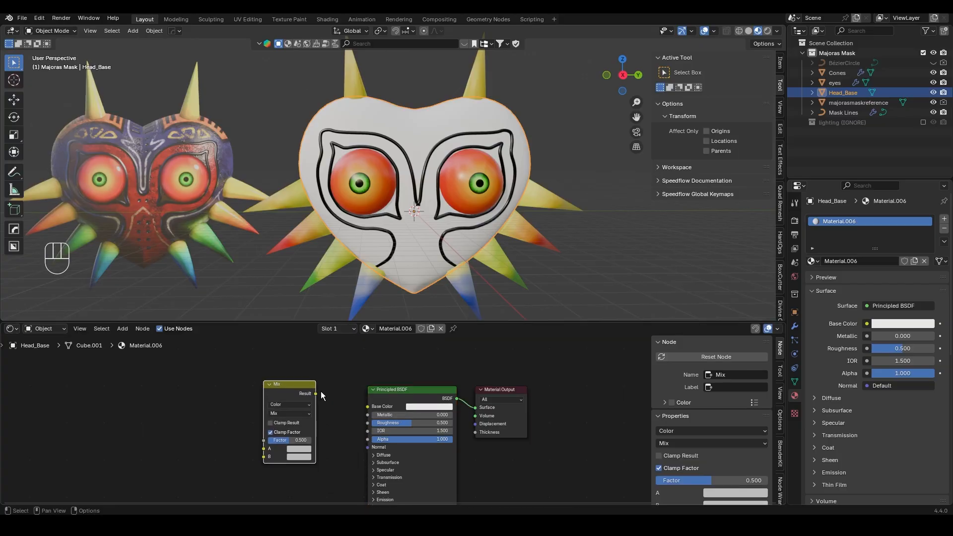
left_click_drag(316, 393, 365, 407)
Set the Mix node's B color to dark blue with a factor of 1.000, and the Principled BSDF's roughness to 0.691
left_click(298, 456)
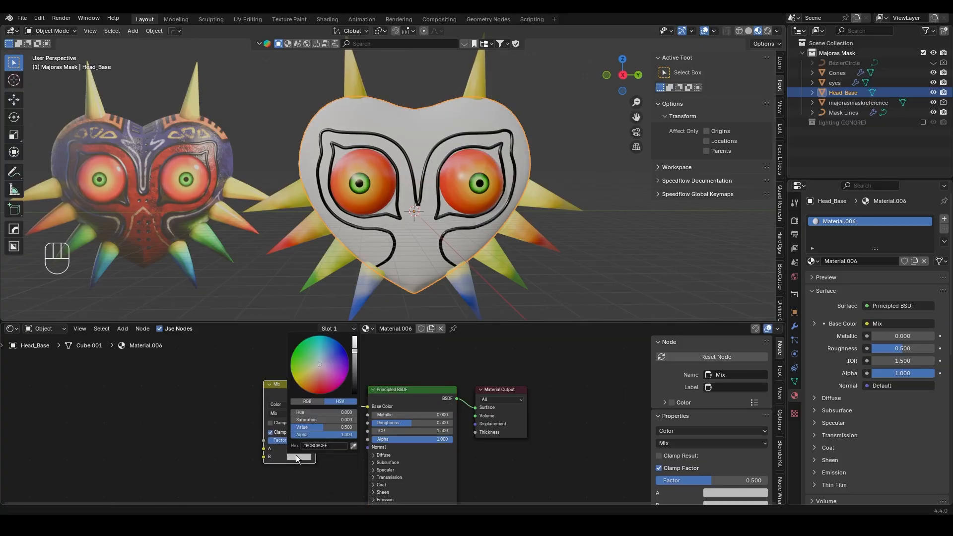
left_click_drag(334, 355, 346, 350)
left_click_drag(354, 351, 355, 378)
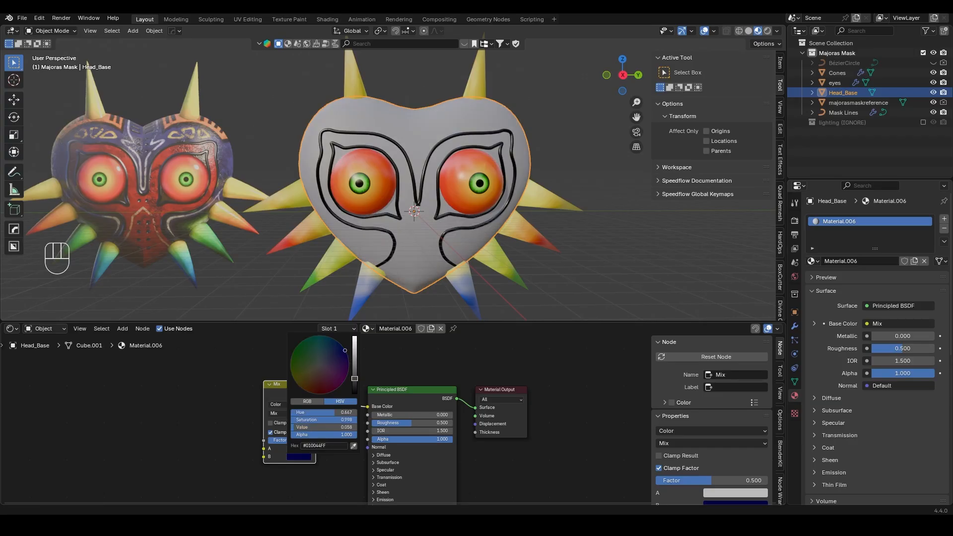
left_click_drag(293, 439, 312, 440)
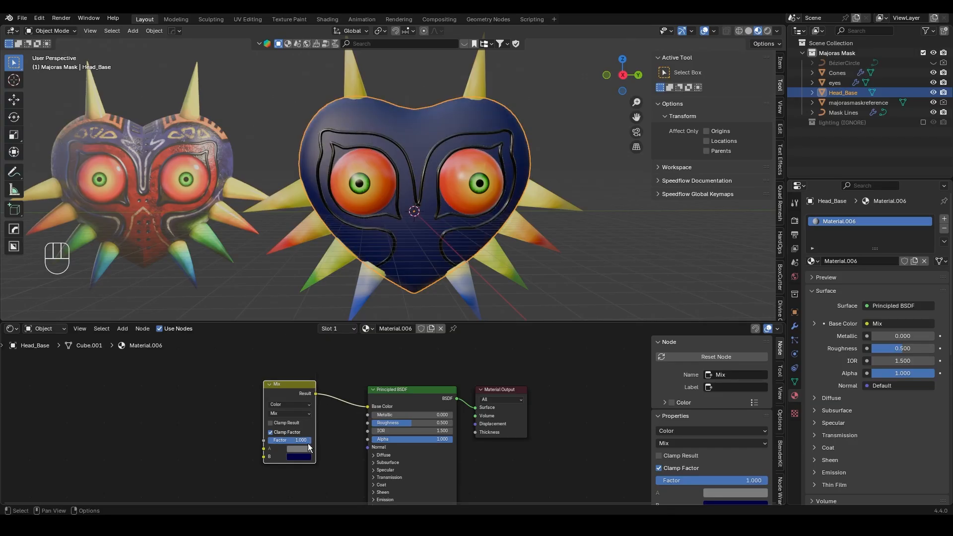
left_click_drag(407, 423, 428, 423)
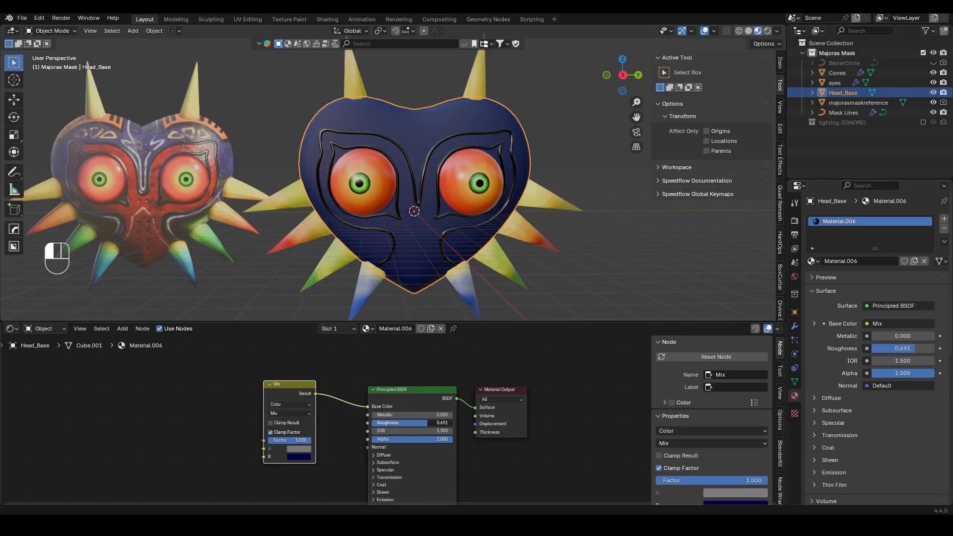
middle_click_drag(255, 282, 252, 278)
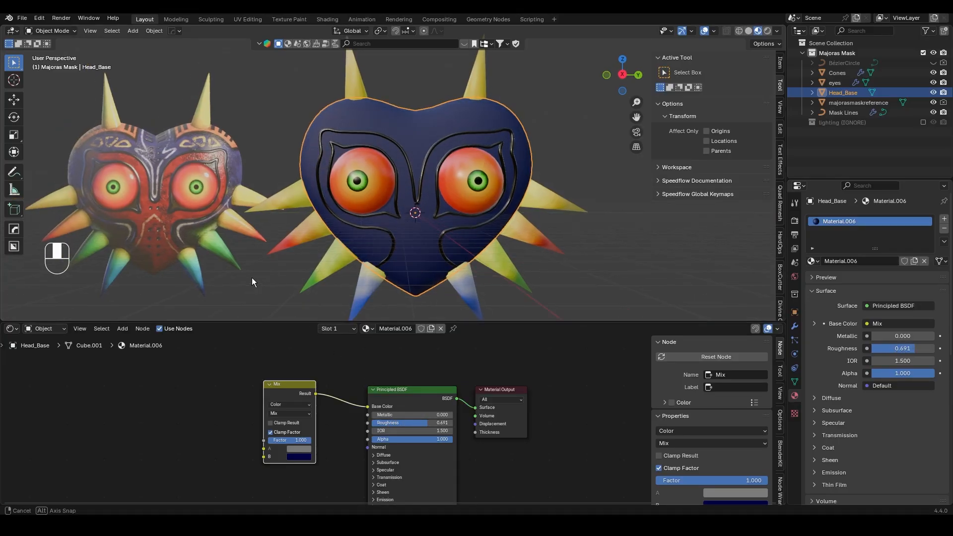
Add an Image Texture node linked to the Mix node and give it a new image named redmask
left_click(214, 395)
key("shift+a")
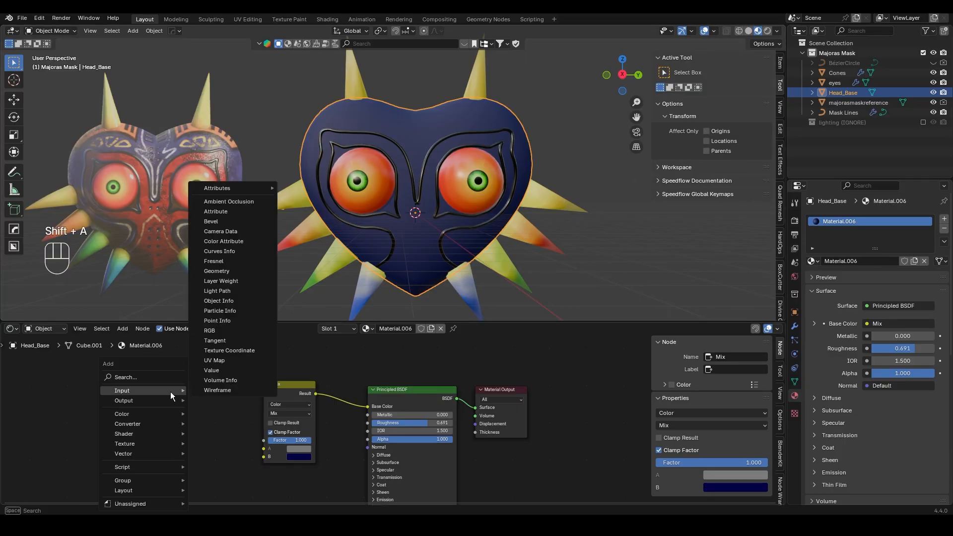
type("im")
key("Return")
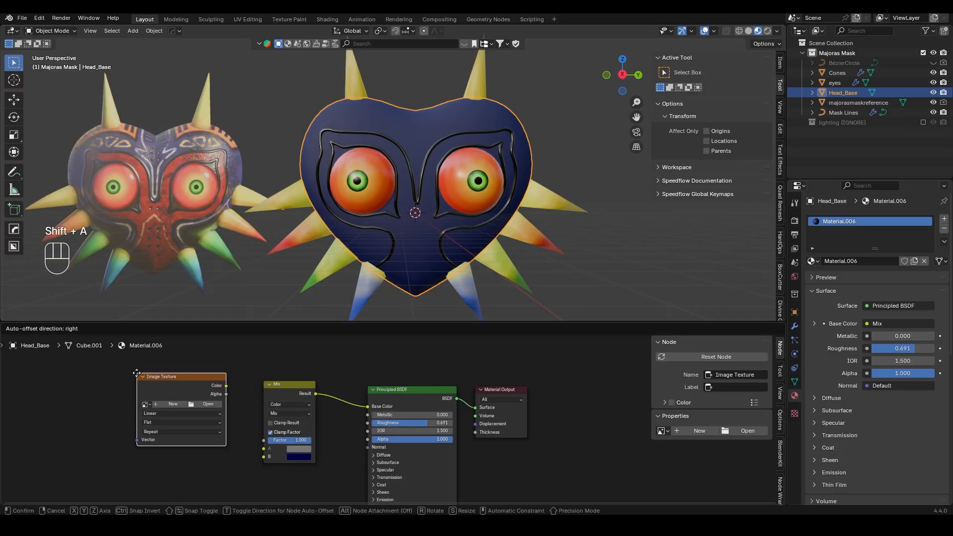
left_click(235, 392)
left_click_drag(222, 385, 284, 411)
left_click(152, 403)
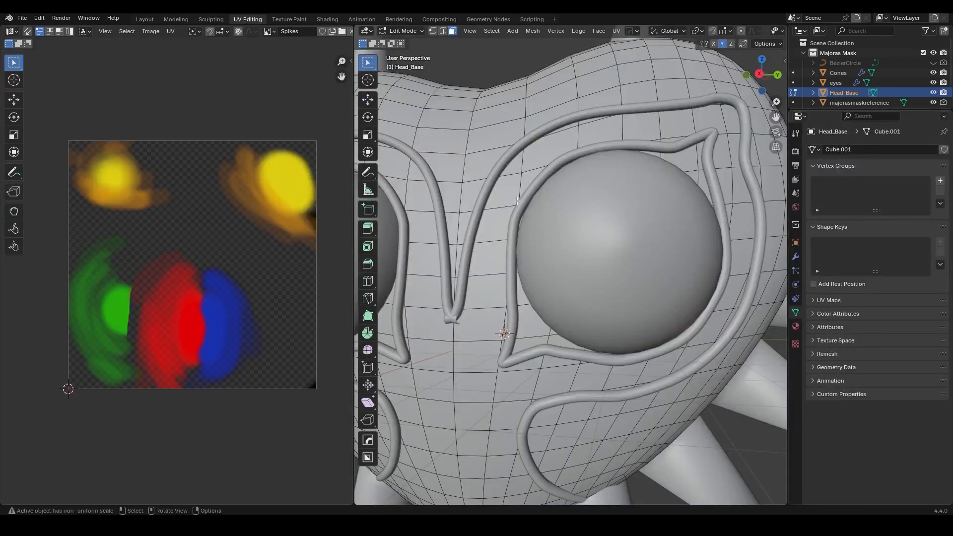
Unwrap all faces of the Head_Base mesh using Smart UV Project with a 66° angle limit
scroll(516, 201, "down", 5)
key("a")
scroll(523, 212, "down", 2)
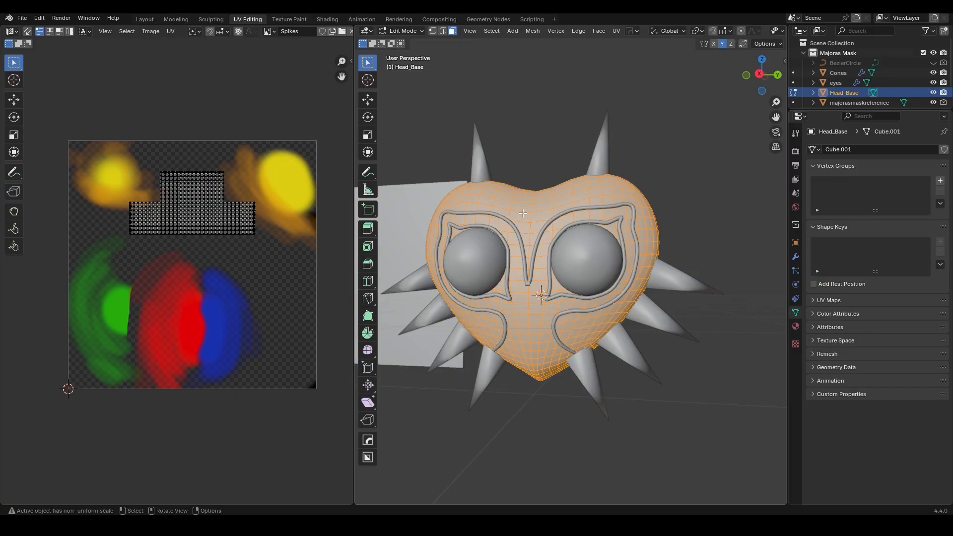
left_click(615, 31)
left_click(634, 62)
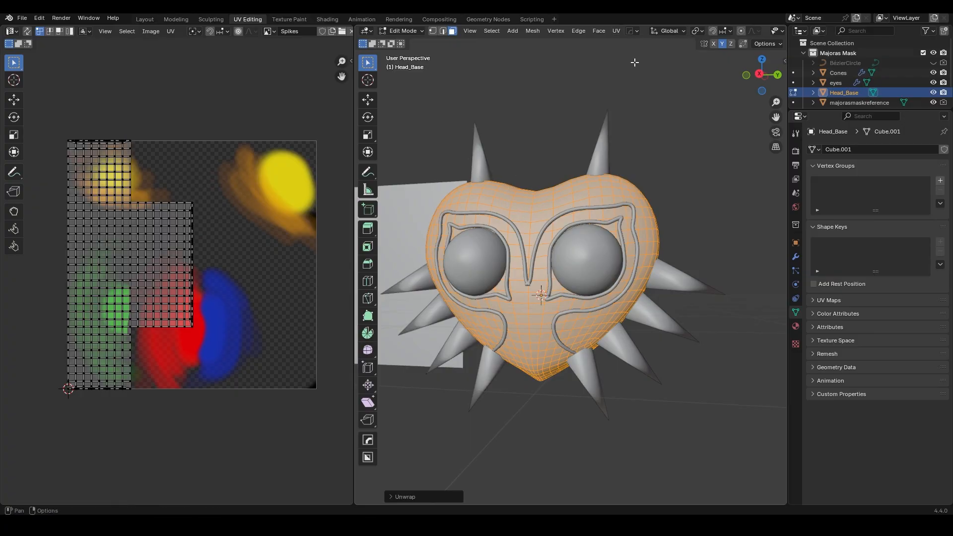
left_click(613, 32)
left_click(636, 75)
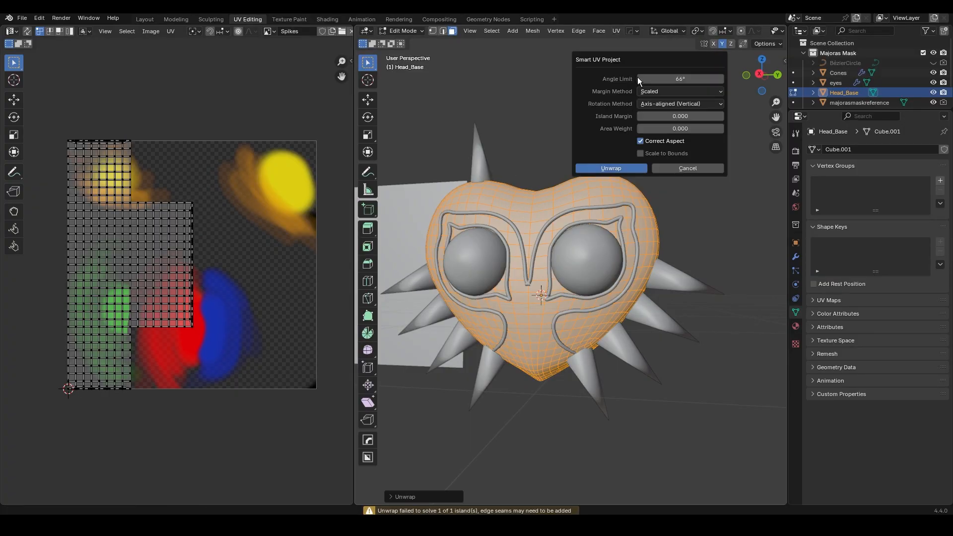
left_click(628, 165)
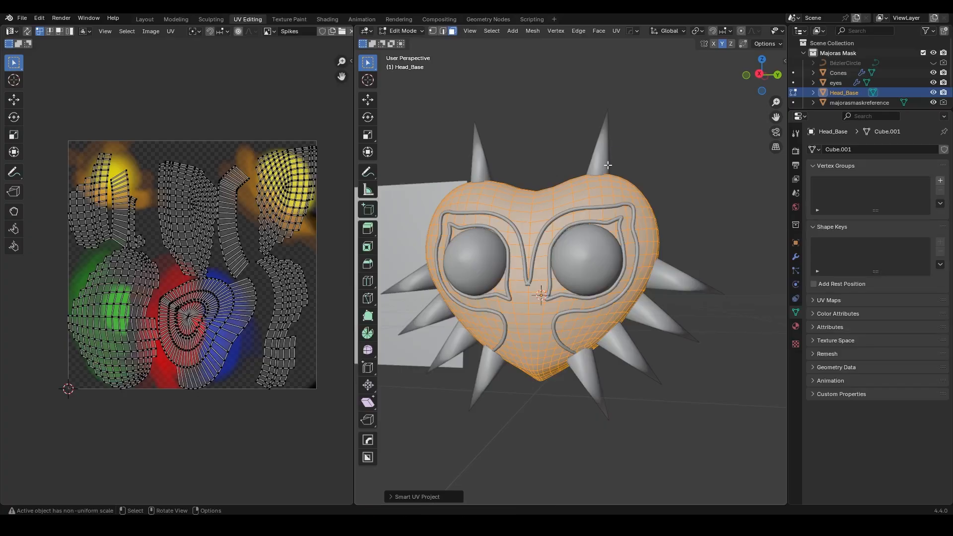
Switch to texture painting and widen the 3D viewport beside the redmask image
middle_click_drag(544, 168, 573, 162)
middle_click_drag(573, 162, 597, 161)
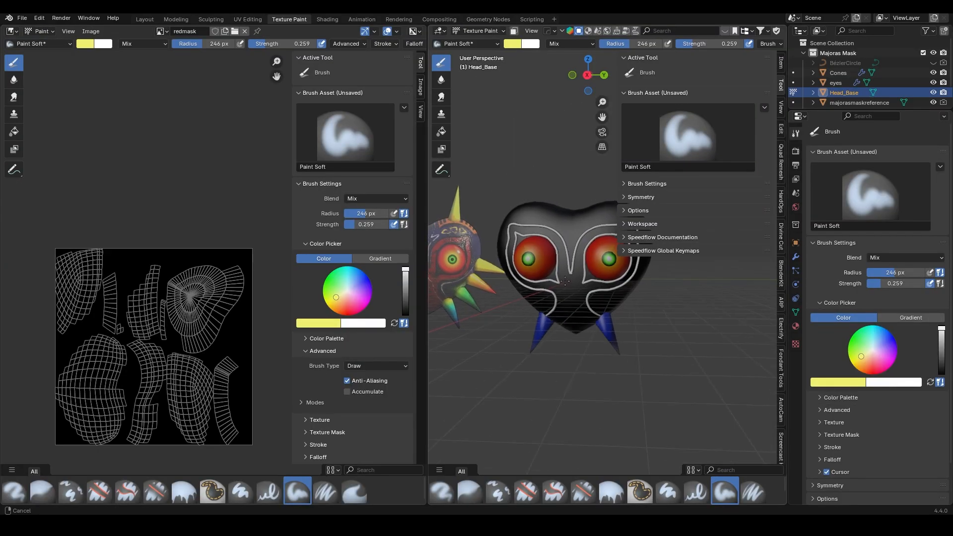
left_click_drag(427, 289, 316, 288)
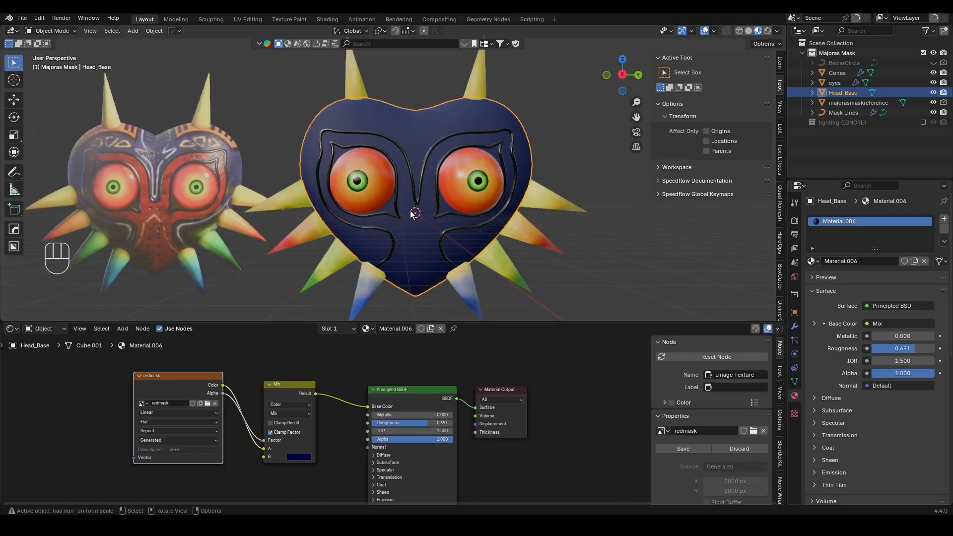
Move the redmask color link to the Mix node's B input and set the A color to dark blue
scroll(412, 213, "up", 2)
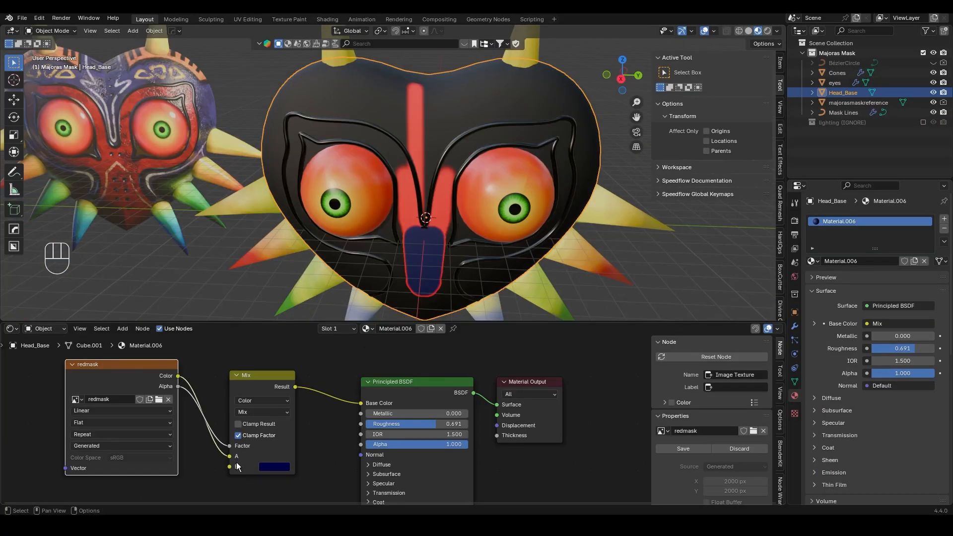
left_click_drag(230, 461, 229, 467)
left_click(271, 457)
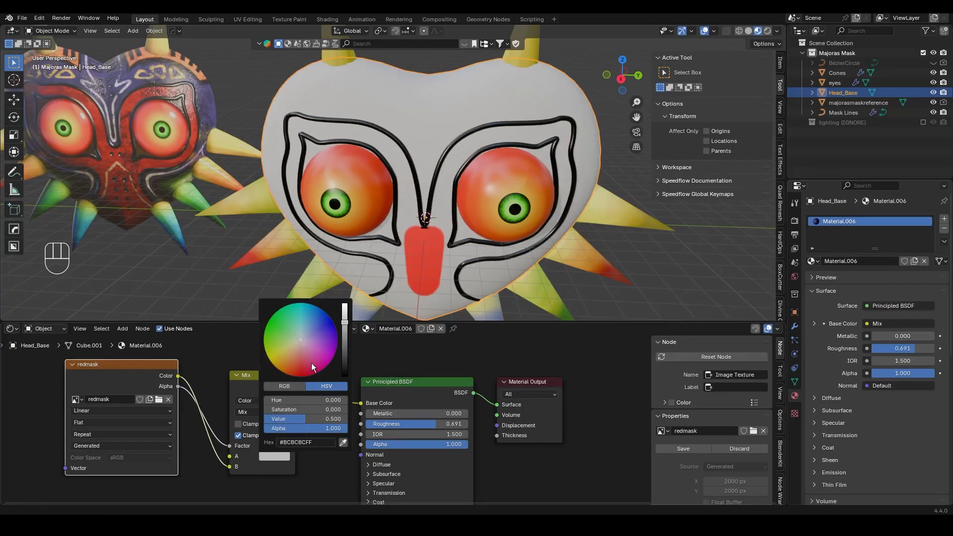
left_click_drag(326, 323, 344, 349)
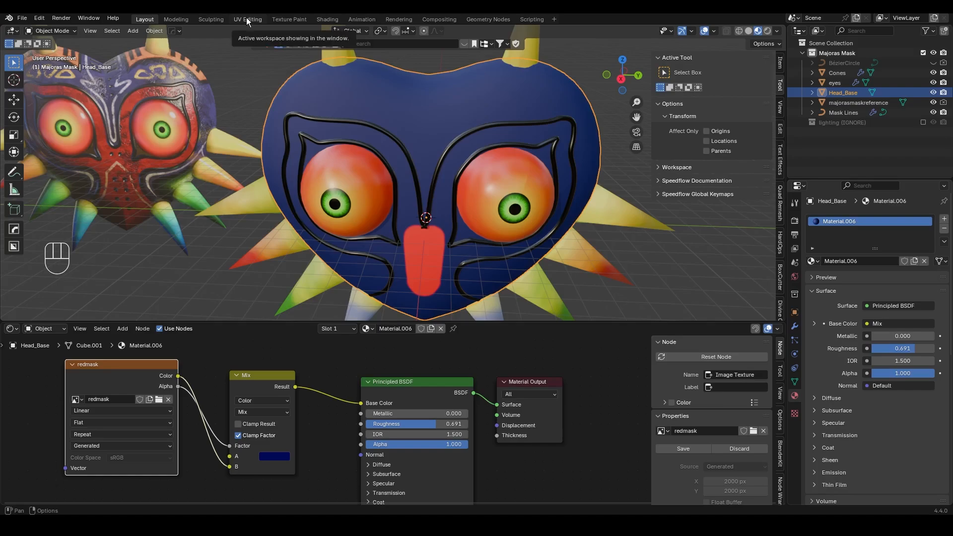
Try painting black across the head's UV islands in the redmask image, and undo it
left_click(289, 19)
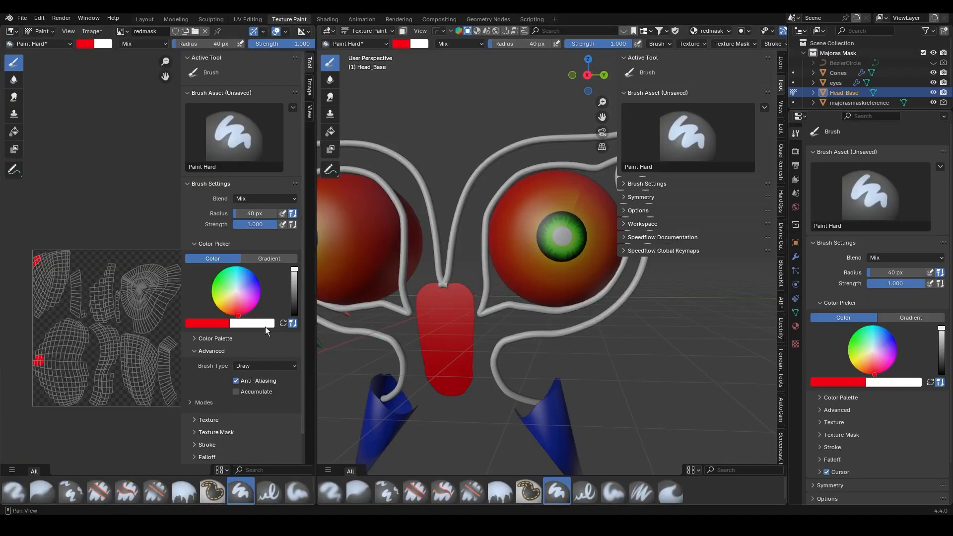
key("ctrl+z")
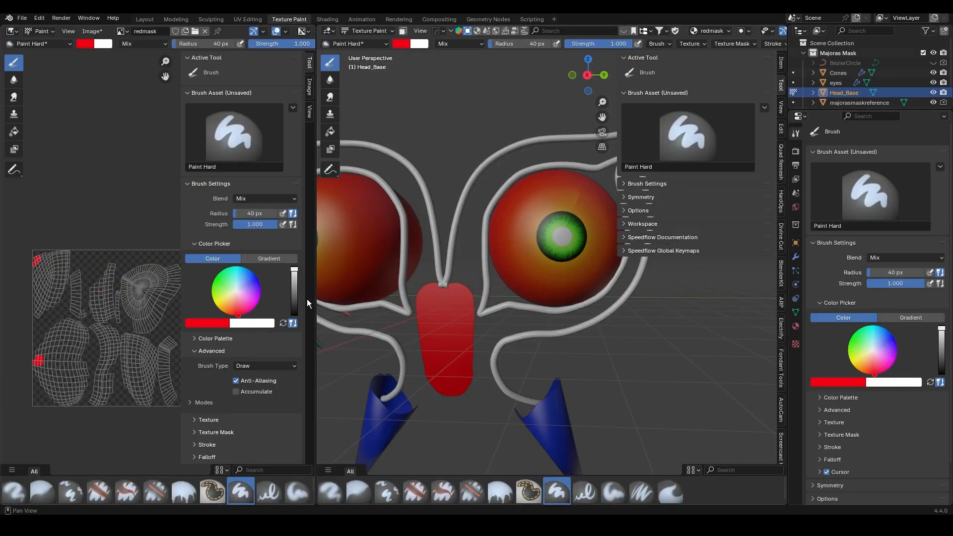
left_click_drag(294, 299, 294, 321)
key("f")
left_click(159, 287)
mouse_move(154, 284)
left_mouse_down()
mouse_move(133, 339)
mouse_move(134, 414)
left_mouse_up()
left_click(144, 19)
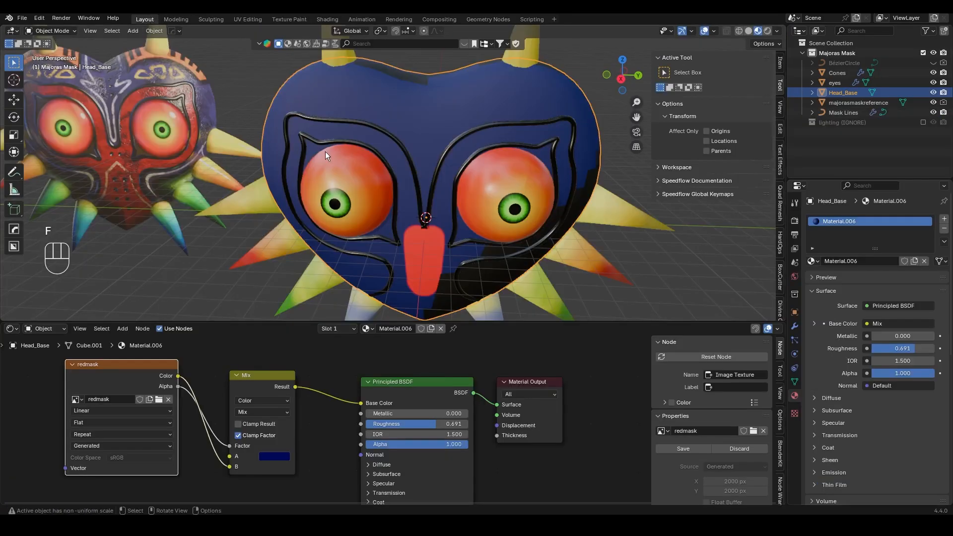
key("ctrl+z")
key("ctrl+z")
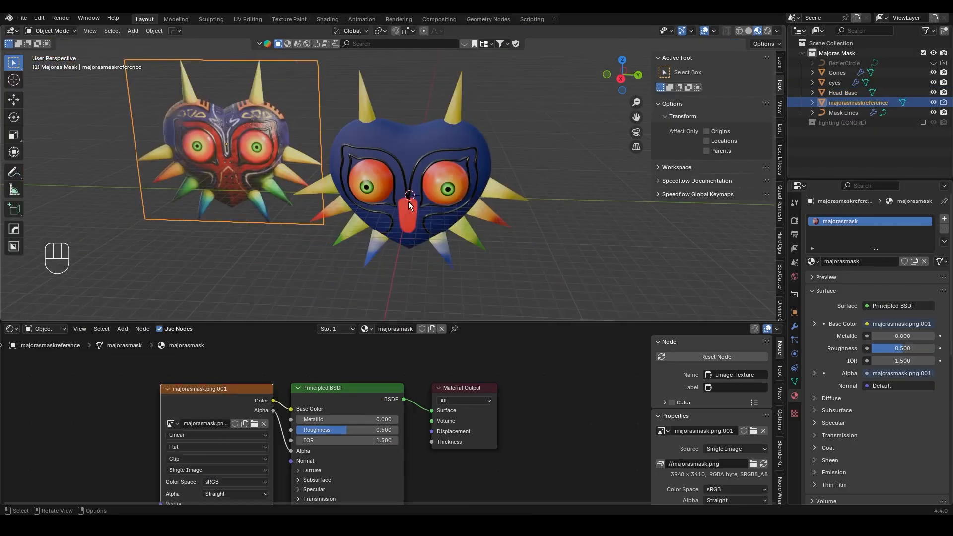
Move the majorasmaskreference plane 18.919 m along the global Y axis so it sits over the modelled mask
middle_click_drag(399, 194, 401, 187)
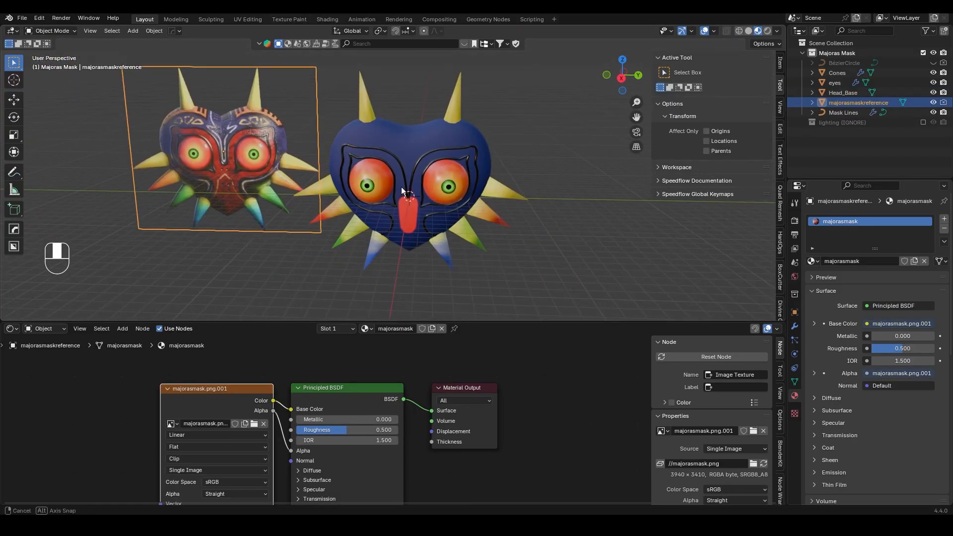
key("g")
key("y")
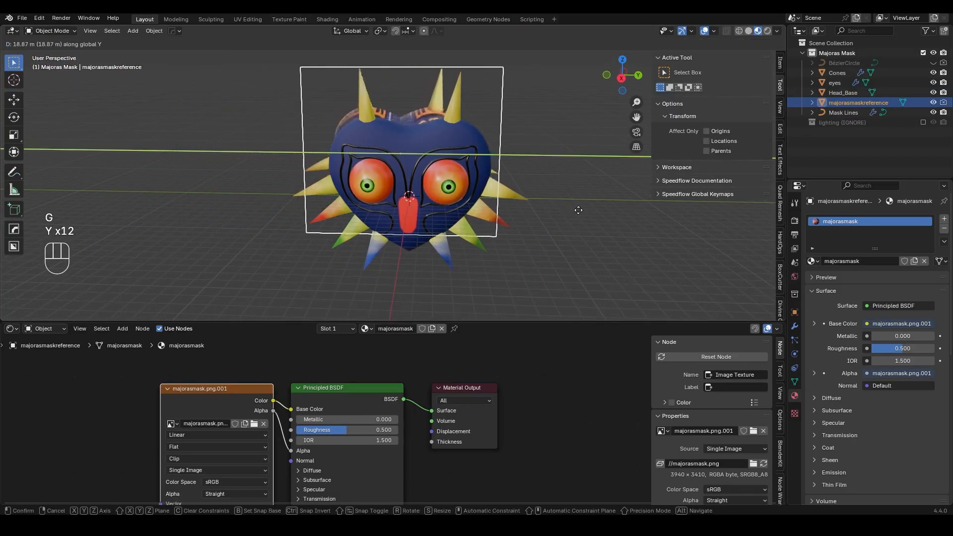
left_click(625, 102)
Fine-tune the reference plane's position along Y in the right orthographic view so it lines up with the modelled mask
left_click(621, 78)
key("g")
key("y")
key("y")
key("y")
key("y")
key("y")
key("y")
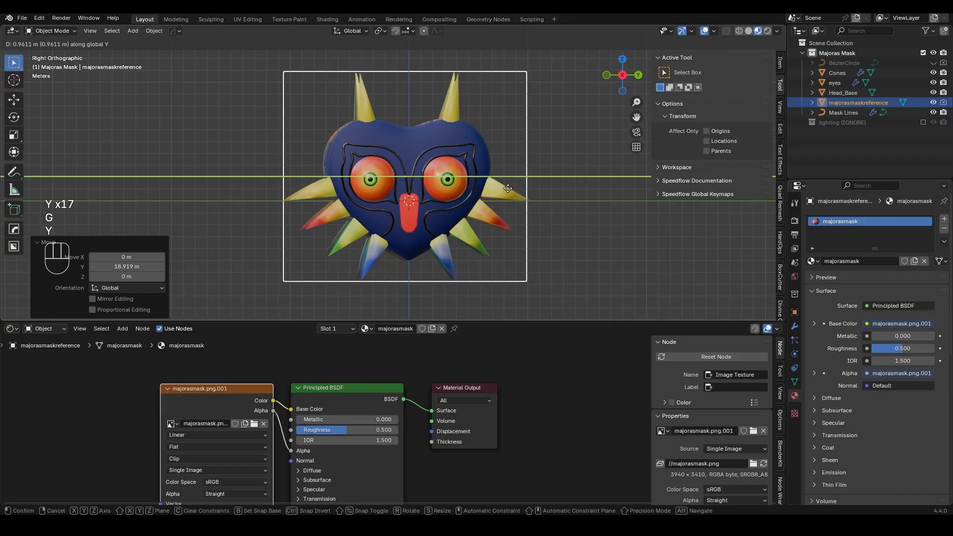
key("y")
key("y")
key("y")
key("y")
key("y")
key("y")
key("y")
key("y")
key("y")
key("y")
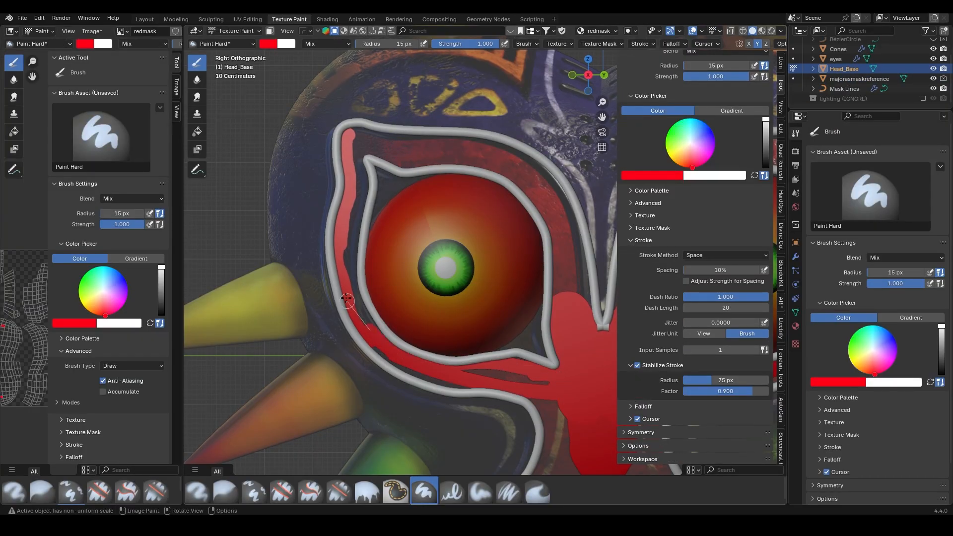
Paint red inside the outlined band around the left eye with the Paint Hard brush, adjusting its radius from 15 px
mouse_move(347, 300)
left_mouse_down()
mouse_move(583, 265)
mouse_move(446, 149)
mouse_move(377, 159)
mouse_move(475, 137)
mouse_move(587, 272)
mouse_move(351, 142)
mouse_move(531, 382)
mouse_move(337, 298)
left_mouse_up()
key("f")
left_click(533, 368)
left_click_drag(337, 298, 346, 251)
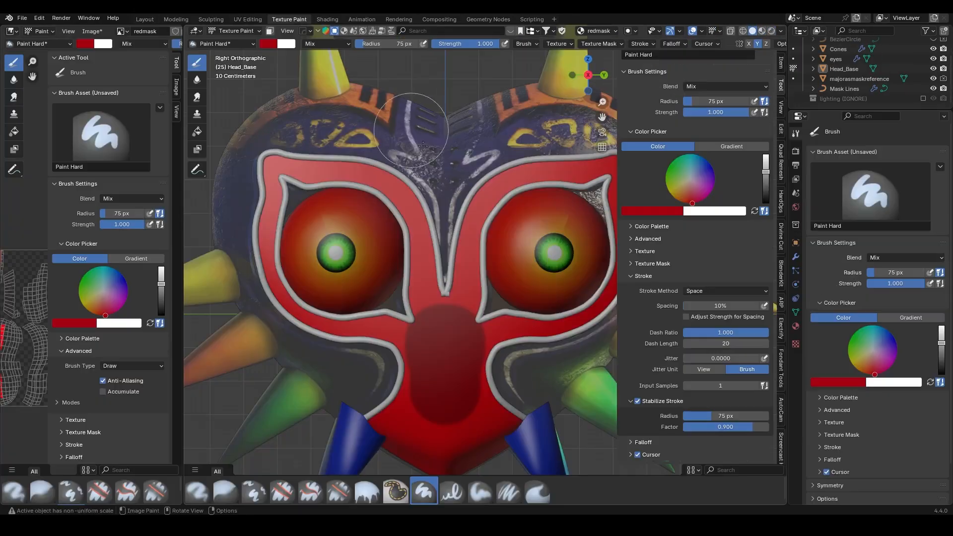
Remove the existing swatch from Palette.001 and pick bright yellow as the brush color
scroll(447, 273, "up", 3)
middle_click_drag(392, 379, 467, 271, "shift")
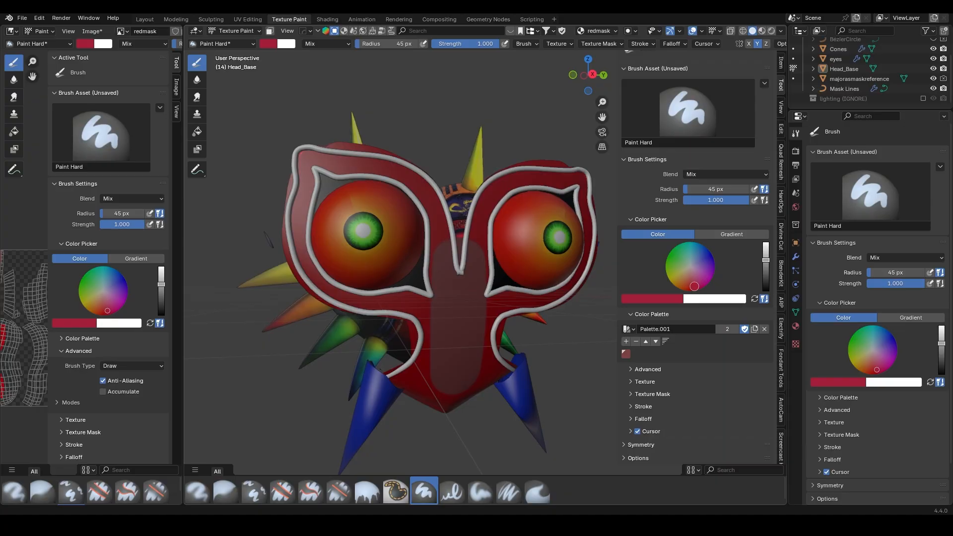
left_click(638, 342)
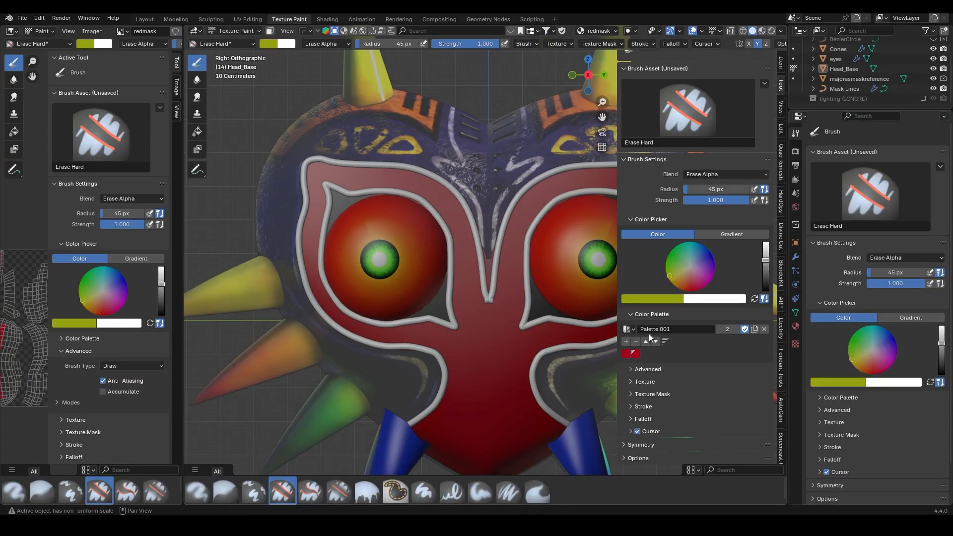
left_click(672, 277)
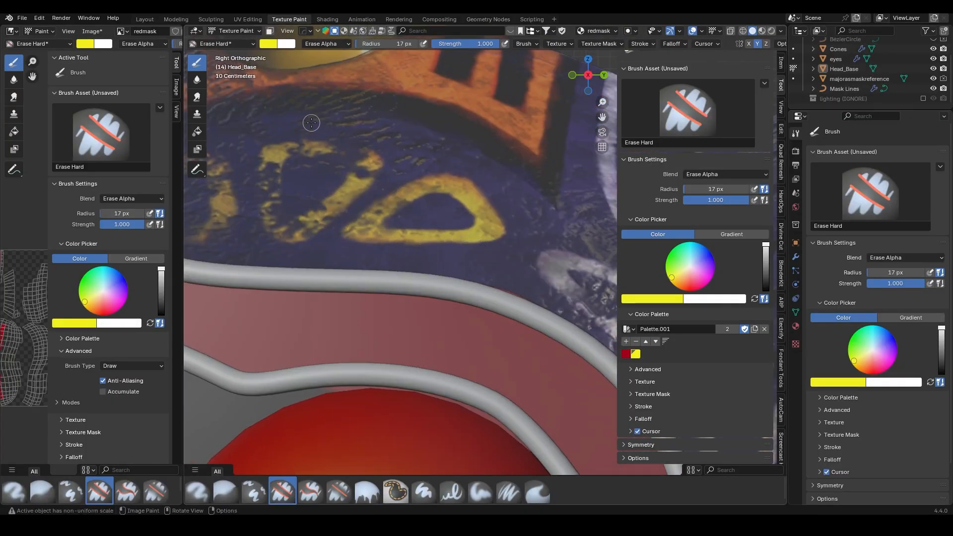
Trace the yellow triangular marking above the left eye with the Paint Hard brush at a 17 px radius
left_click(226, 44)
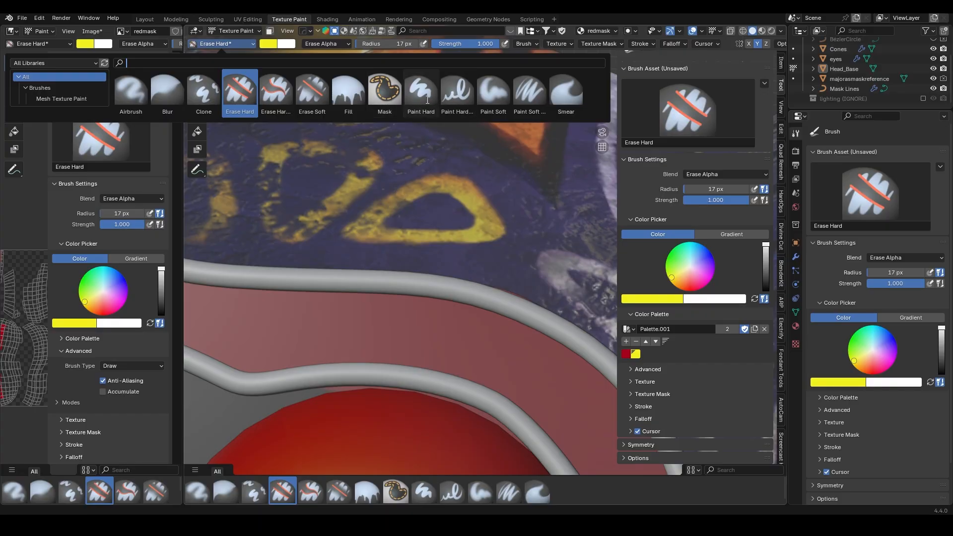
left_click(420, 94)
left_click_drag(355, 235, 521, 237)
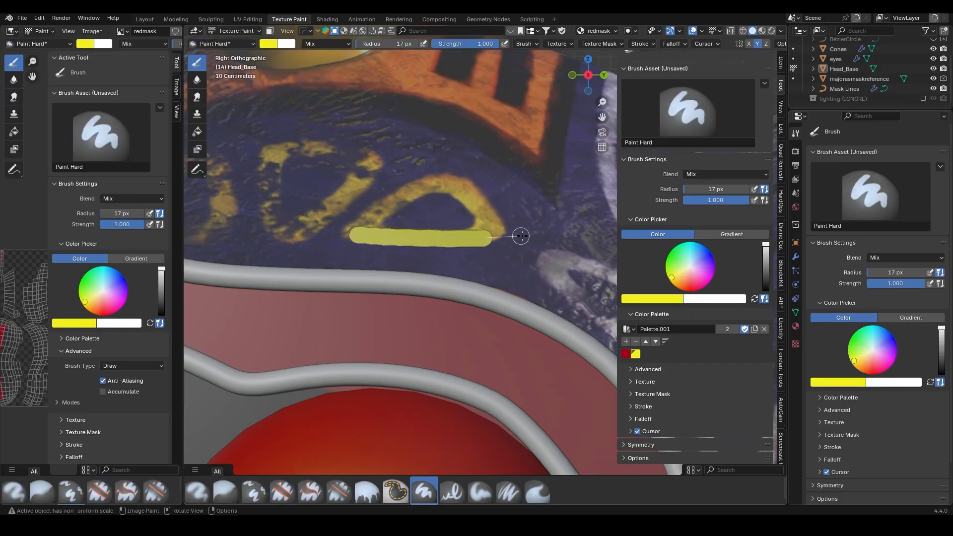
key("ctrl+z")
left_click_drag(394, 239, 528, 237)
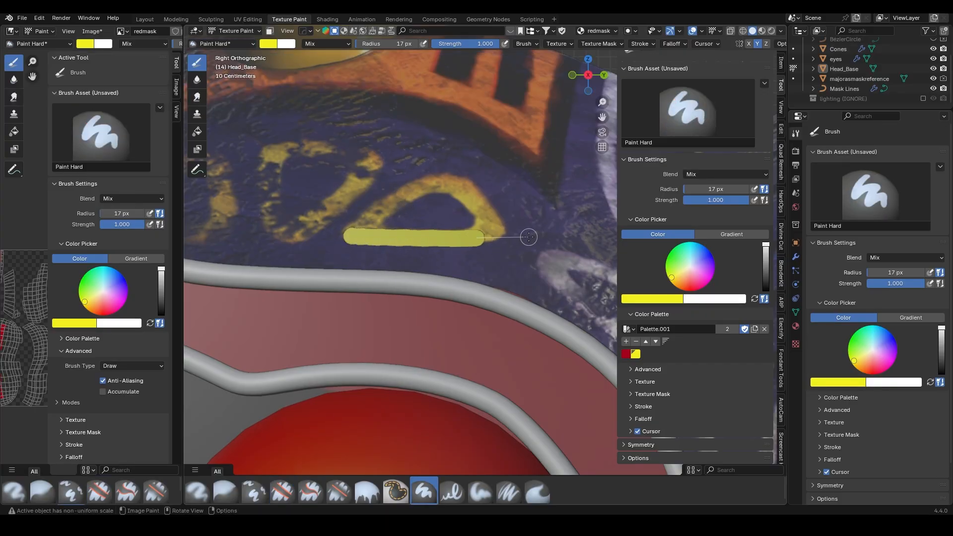
left_click_drag(436, 164, 385, 200)
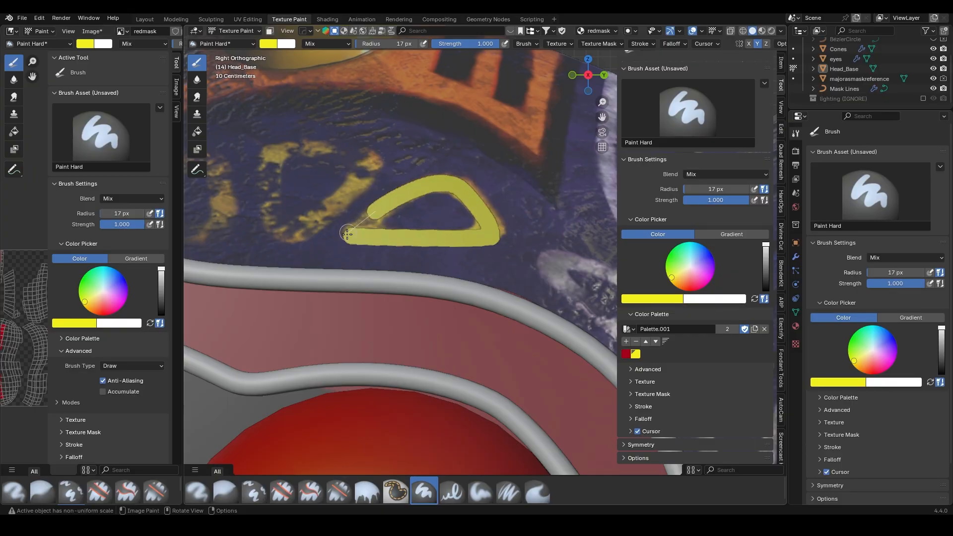
Inspect the yellow triangular marking on the mask from an angled view, up close in right orthographic view, and in the Layout workspace
middle_click_drag(389, 231, 611, 75)
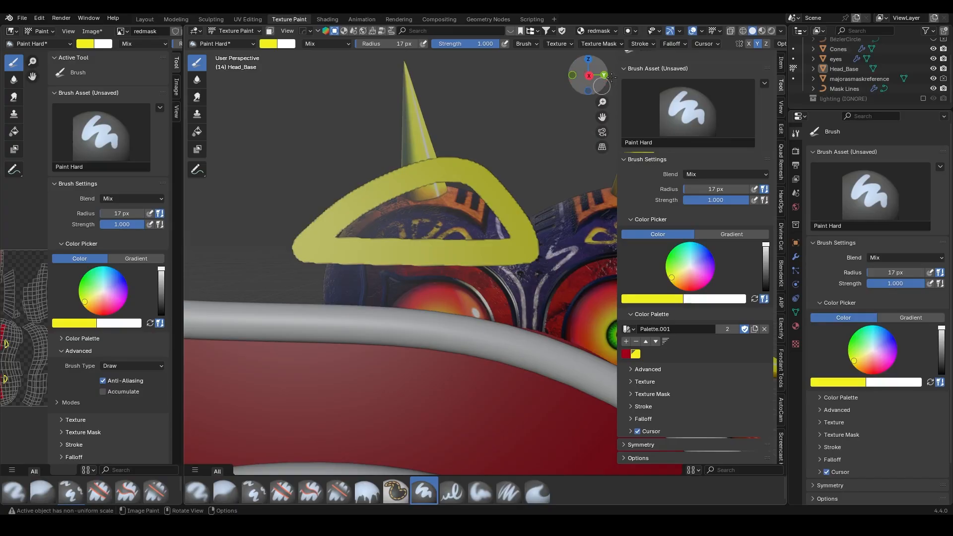
left_click(586, 76)
left_click(587, 75)
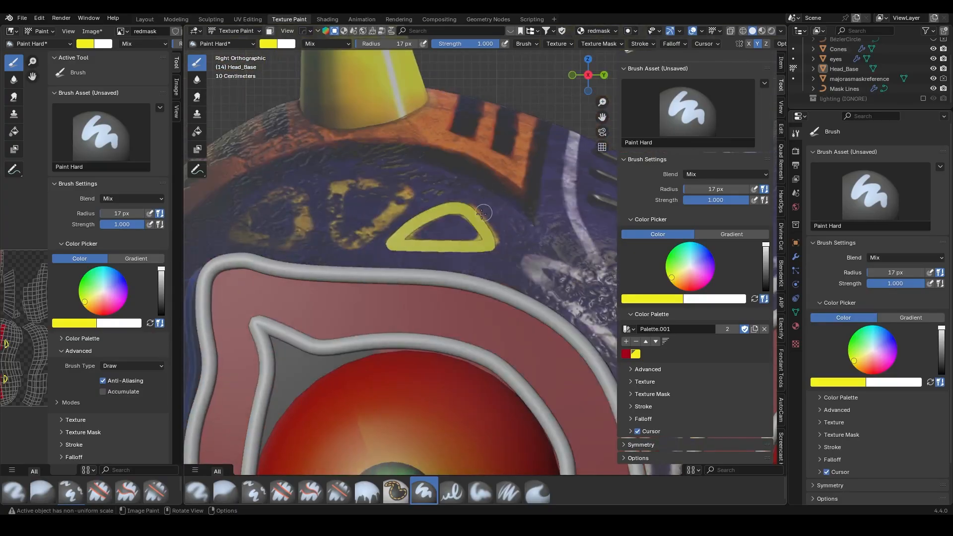
scroll(479, 213, "up", 2)
middle_click_drag(403, 217, 516, 234, "shift")
scroll(449, 210, "up", 2)
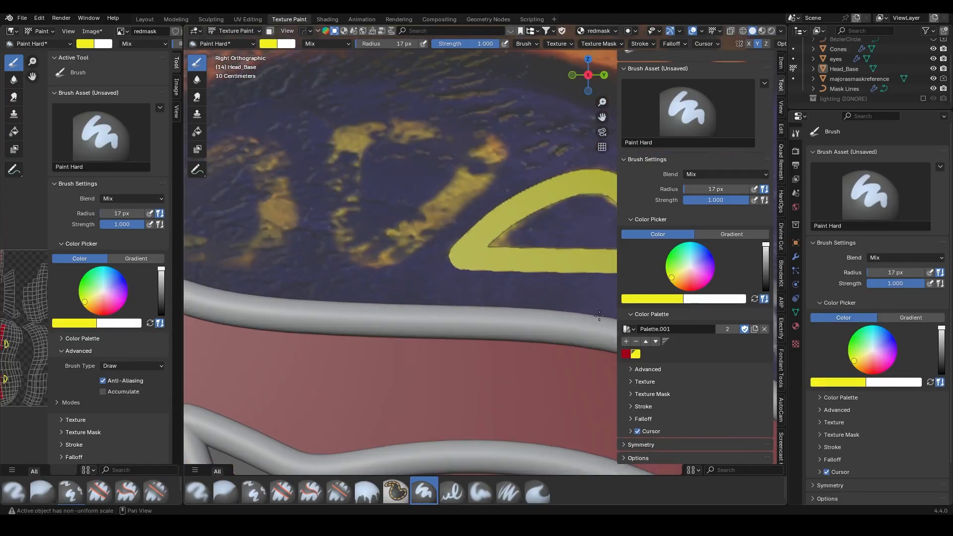
middle_click_drag(599, 315, 554, 329, "shift")
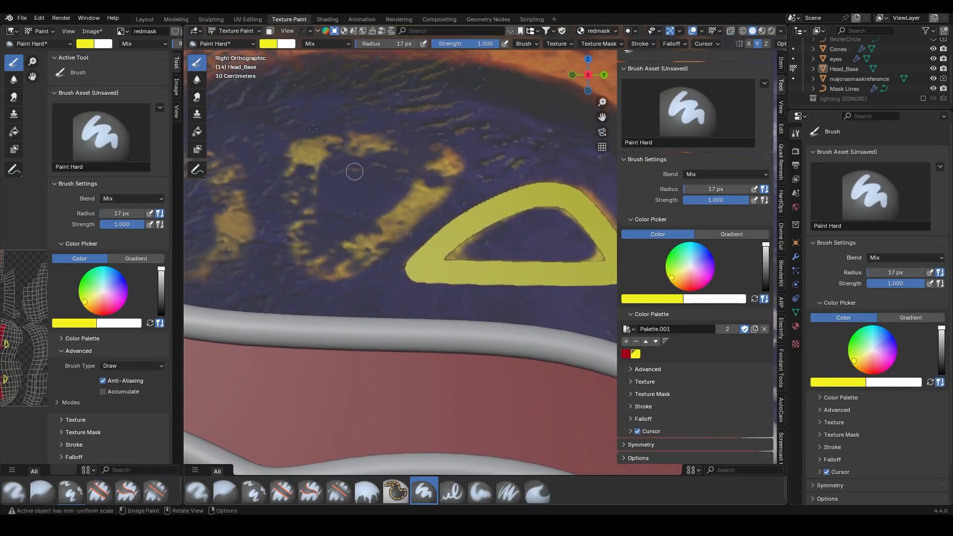
left_click(137, 19)
mouse_move(365, 156)
middle_mouse_down()
mouse_move(454, 156)
mouse_move(481, 185)
mouse_move(437, 180)
mouse_move(216, 14)
middle_mouse_up()
left_click(284, 20)
Trace the remaining yellow triangular outlines above the eye over the reference, undoing the stray stroke
middle_click_drag(396, 188, 479, 226, "shift")
left_click_drag(531, 181, 496, 231)
key("ctrl+z")
scroll(496, 249, "down", 1)
middle_click_drag(496, 248, 303, 248, "shift")
scroll(411, 304, "up", 1)
middle_click_drag(410, 304, 567, 312, "shift")
left_click_drag(445, 200, 350, 308)
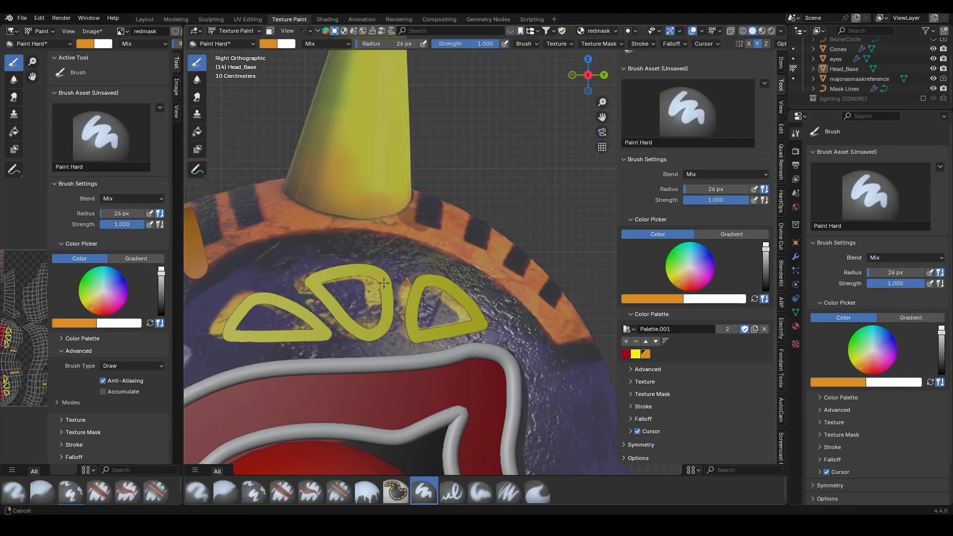
Paint the orange band along the head's upper edge with the Paint Hard brush at a 26 px radius
middle_click_drag(383, 283, 385, 264, "shift")
scroll(385, 264, "down", 1)
mouse_move(561, 293)
left_mouse_down()
mouse_move(447, 215)
mouse_move(257, 180)
left_mouse_up()
scroll(426, 397, "down", 4)
middle_click_drag(425, 397, 475, 300, "shift")
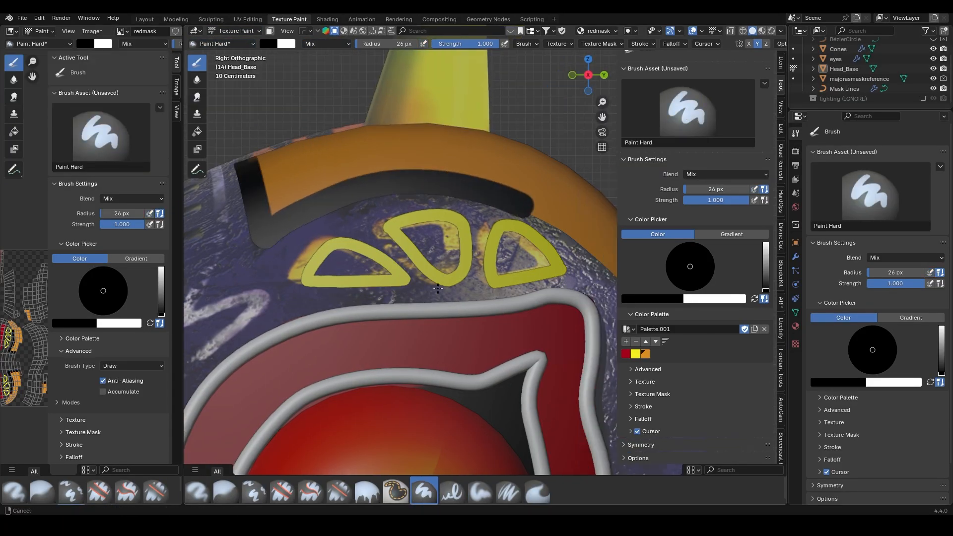
Paint the black edging and stripes along the orange band with the Paint Hard brush at 19 and 26 px radius
middle_click_drag(357, 278, 383, 268)
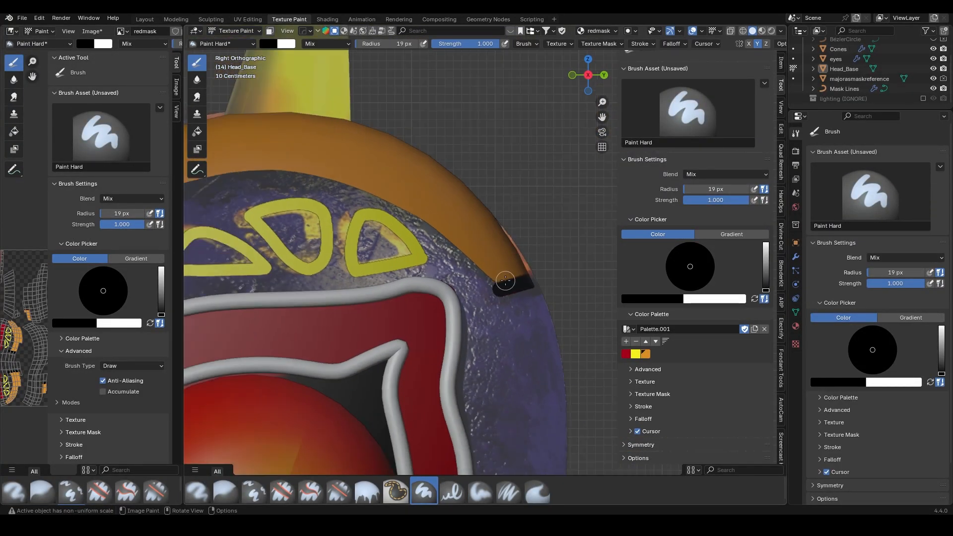
left_click_drag(504, 283, 447, 223)
middle_click_drag(377, 258, 436, 244, "shift")
mouse_move(551, 260)
left_mouse_down()
mouse_move(385, 160)
mouse_move(243, 211)
left_mouse_up()
scroll(276, 173, "up", 1)
left_click_drag(262, 138, 276, 174)
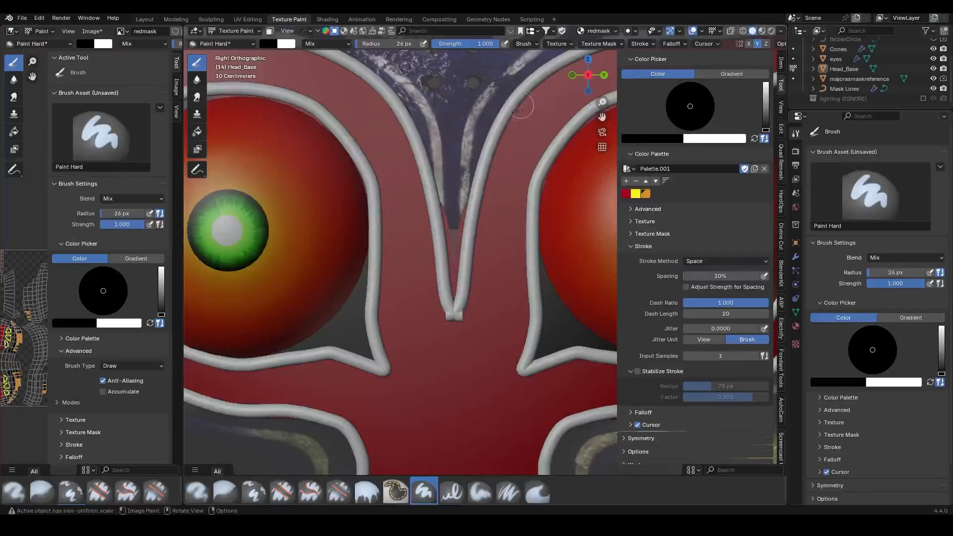
Paint the white line markings on the forehead with Paint Hard at a 21 px radius and Stabilize Stroke enabled
left_click_drag(461, 130, 385, 367)
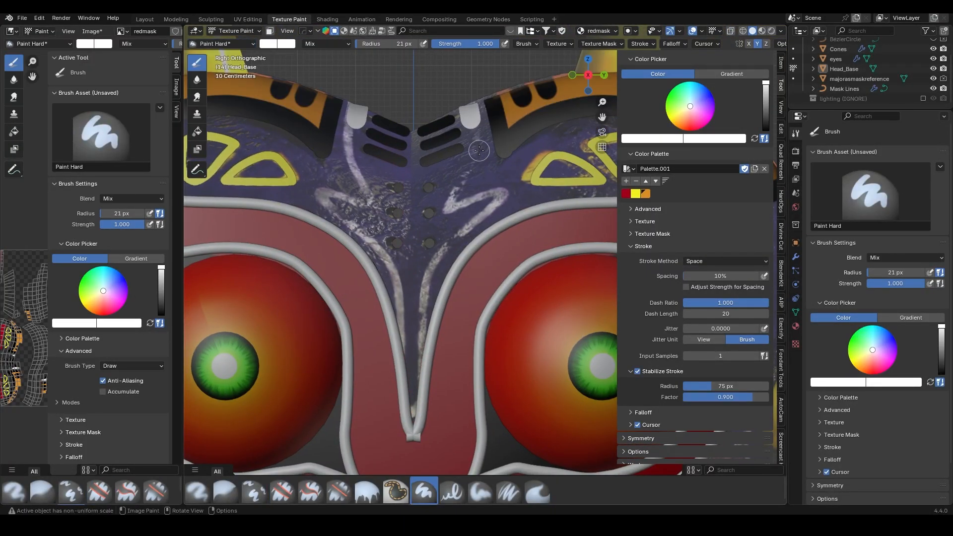
scroll(470, 364, "up", 1)
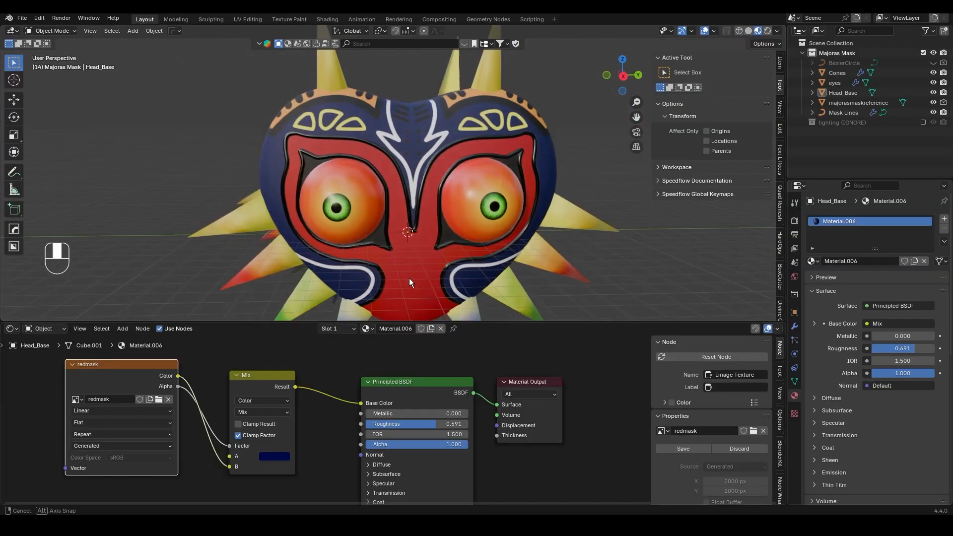
Duplicate the redmask texture and Mix nodes and give the copy a new blank 2000 × 2000 px alpha image named maskdetails
scroll(408, 278, "down", 8)
middle_click_drag(409, 278, 391, 231)
scroll(392, 231, "up", 8)
middle_click_drag(435, 283, 409, 261, "shift")
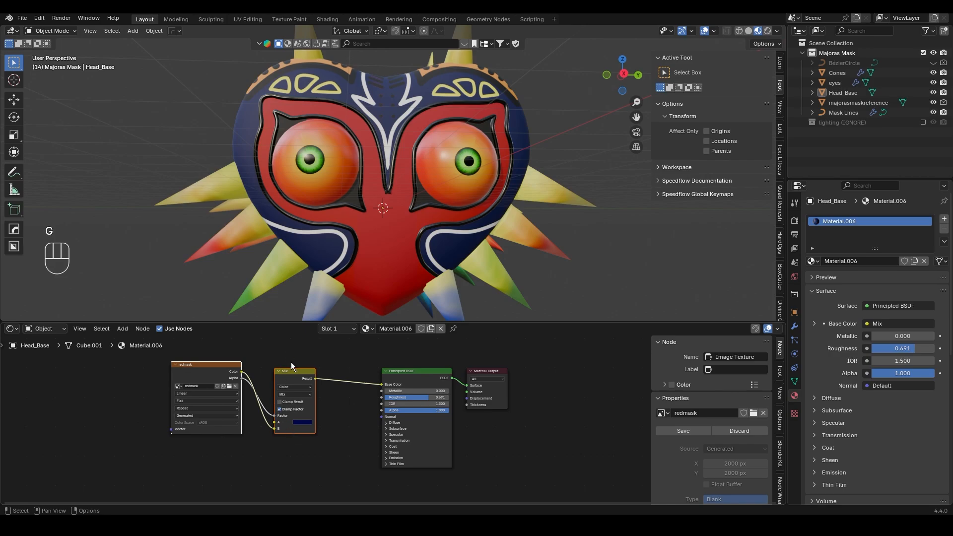
left_click_drag(283, 359, 224, 424)
key("shift+d")
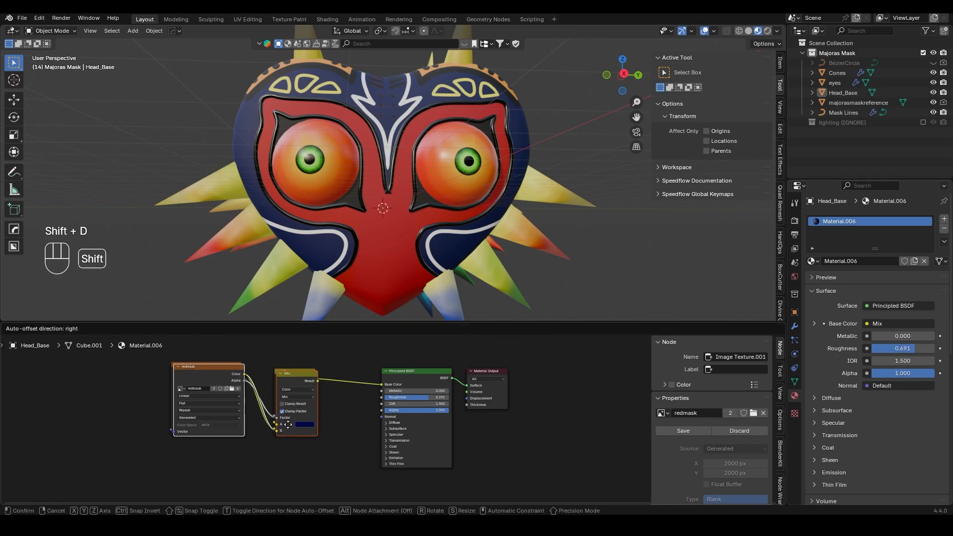
left_click(308, 459)
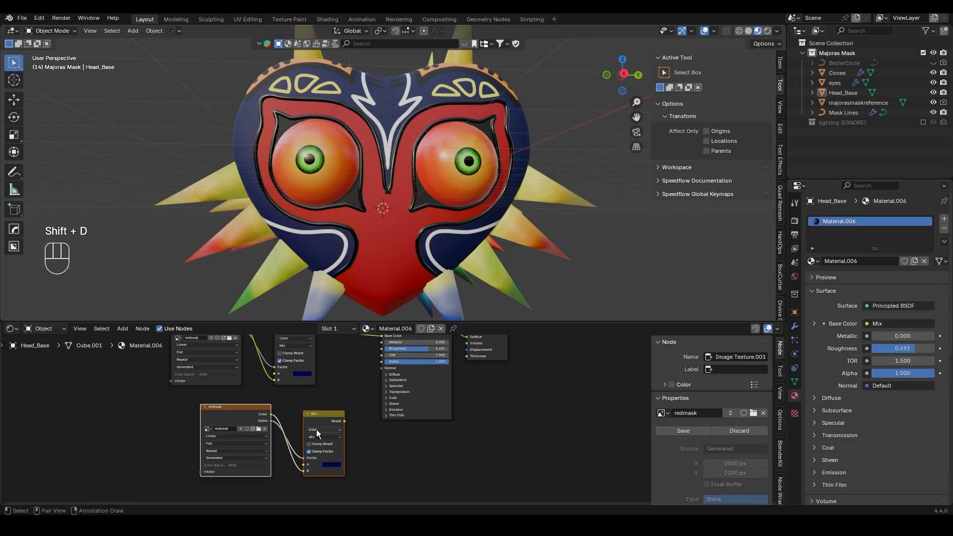
left_click(252, 428)
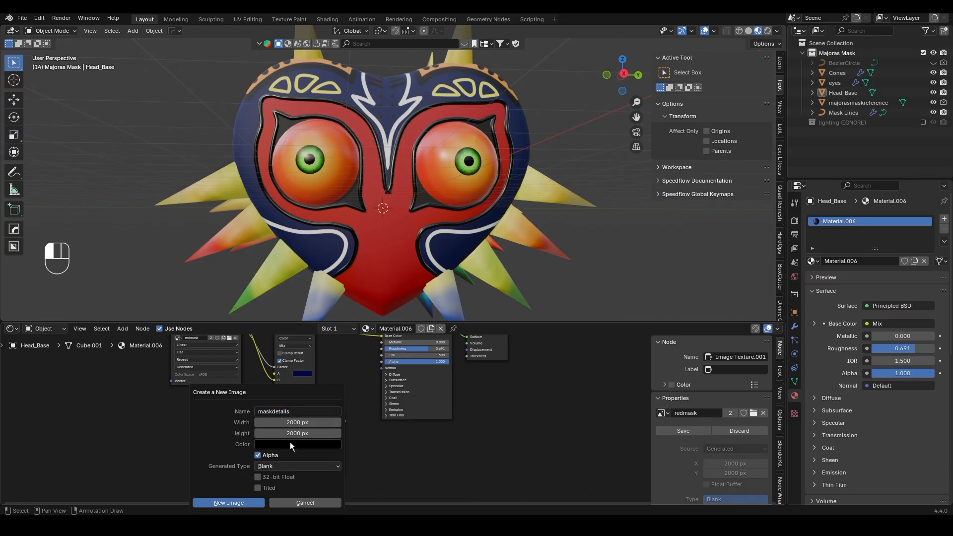
left_click(247, 503)
Chain the first Mix node's result into the duplicated Mix node and link that node's result to the Principled BSDF's Base Color
scroll(280, 438, "up", 2)
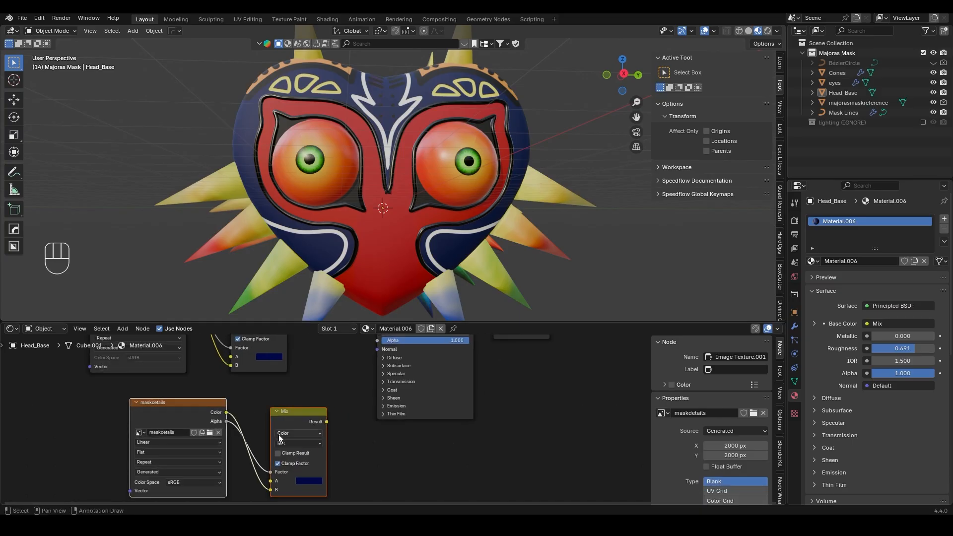
middle_click_drag(333, 445, 342, 460)
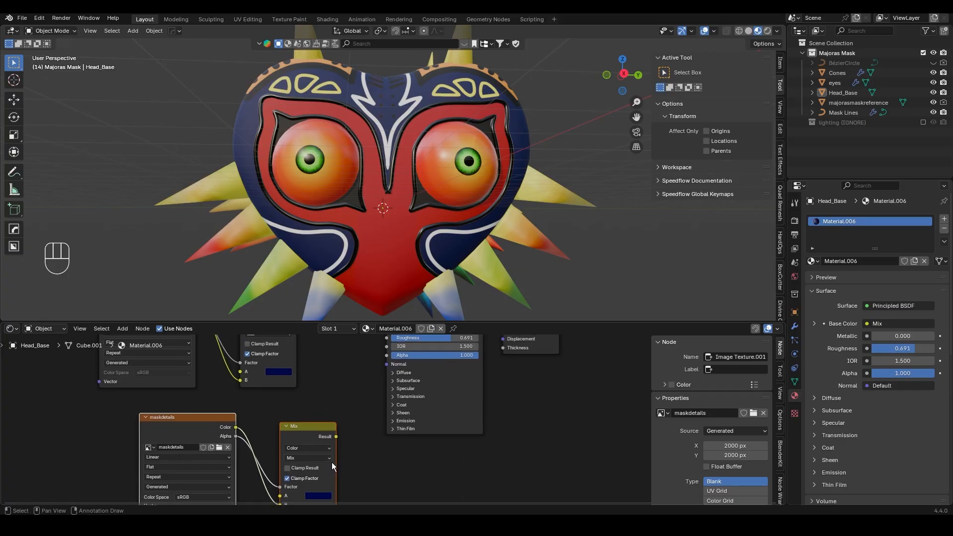
scroll(331, 462, "down", 4)
left_click_drag(388, 346, 311, 475)
left_click_drag(351, 431, 388, 381)
middle_click_drag(372, 492, 391, 438)
scroll(363, 466, "up", 2)
scroll(361, 455, "up", 2)
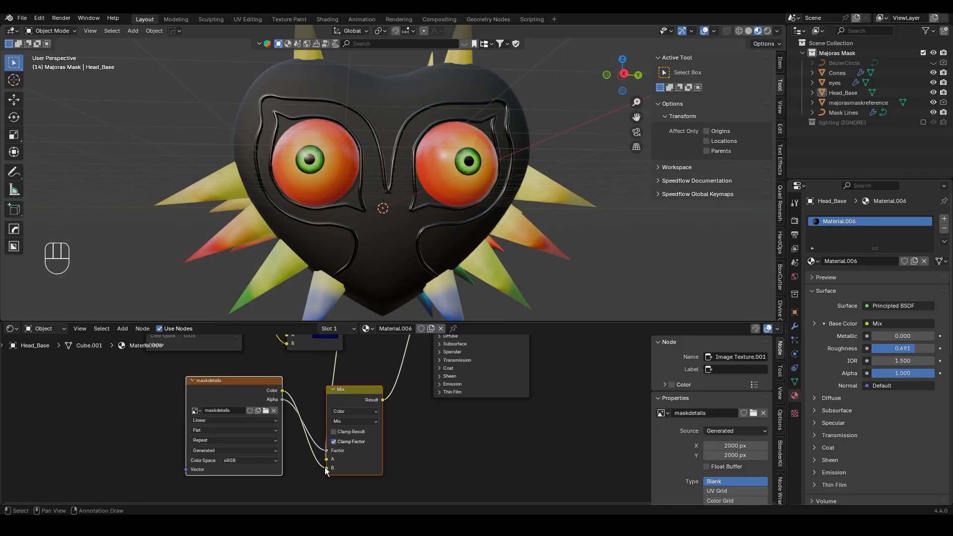
Try feeding the maskdetails color into input A of the second Mix node and the first Mix result into input B
left_click_drag(326, 468, 326, 459)
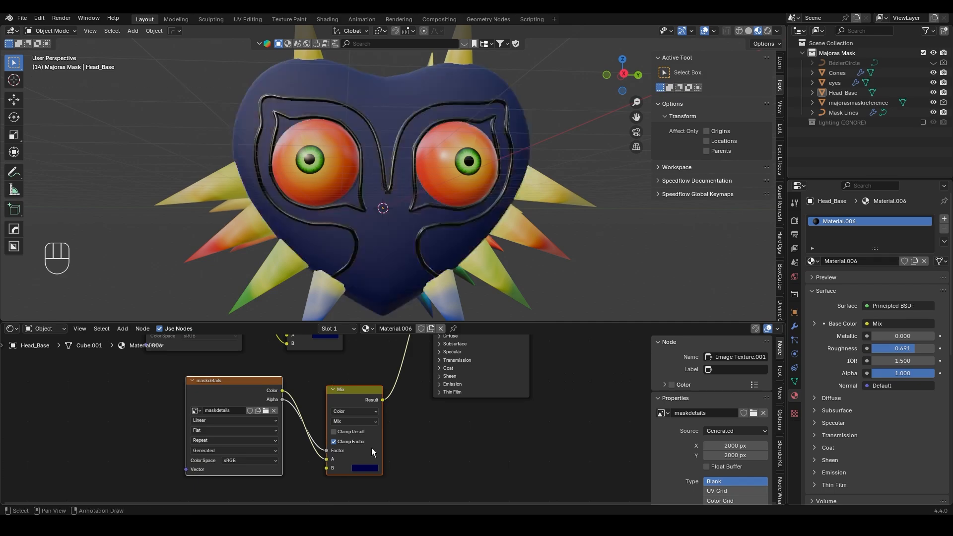
scroll(375, 404, "down", 3)
middle_click_drag(368, 373, 372, 401)
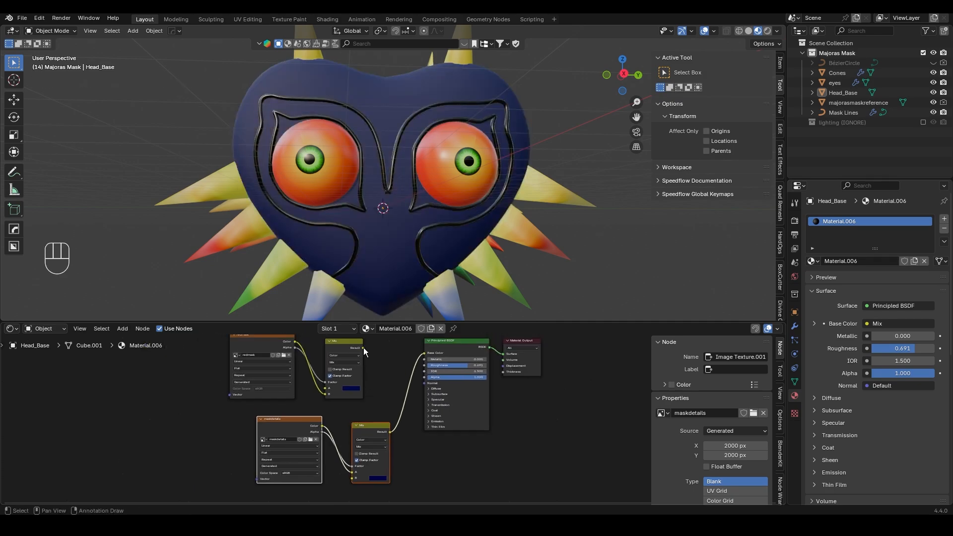
left_click_drag(355, 480, 356, 478)
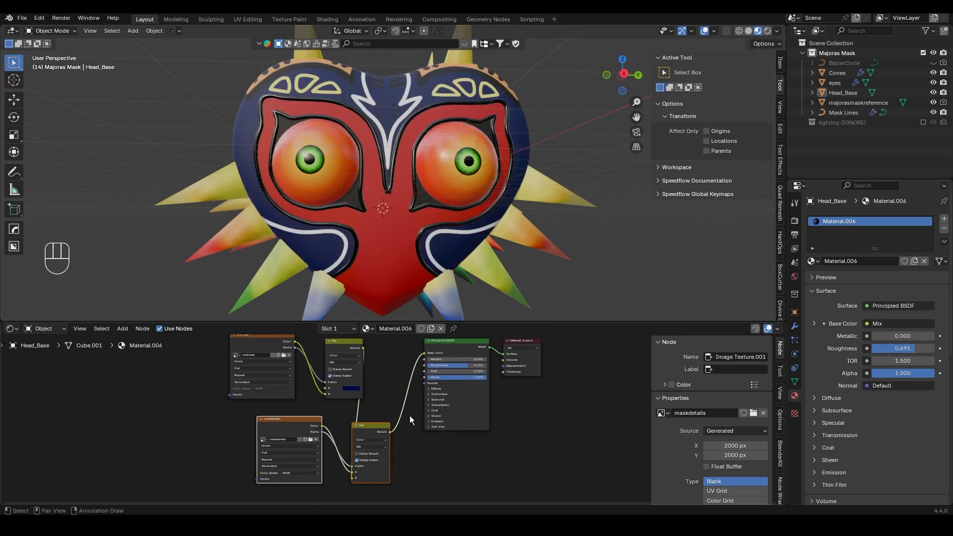
Erase the black fill from the whole maskdetails image using the Erase Hard brush at a 431 px radius
left_click(286, 18)
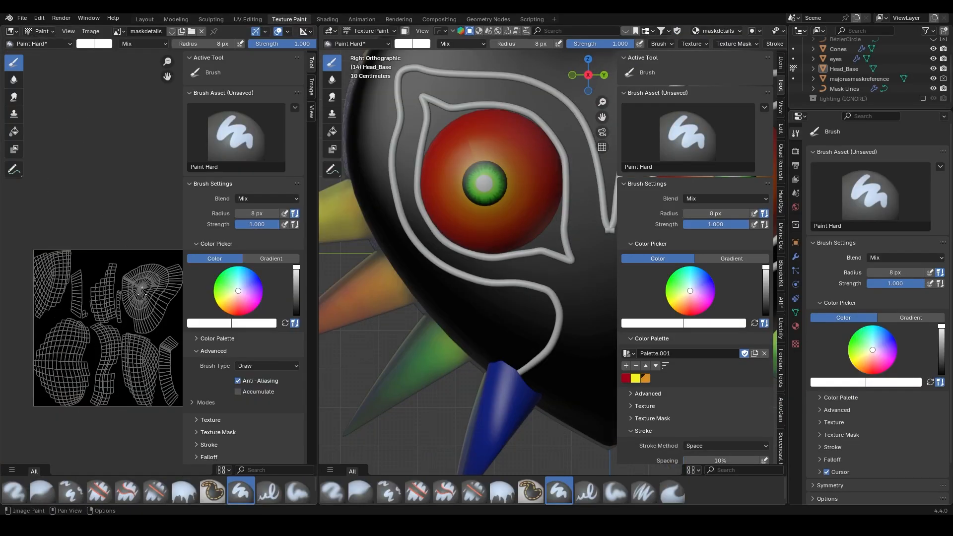
scroll(143, 293, "down", 3)
mouse_move(533, 273)
middle_mouse_down("shift")
mouse_move(420, 324)
mouse_move(413, 310)
middle_mouse_up("shift")
left_click_drag(473, 284, 458, 473)
left_click_drag(503, 284, 516, 410)
left_click(99, 490)
key("f")
left_click(117, 256)
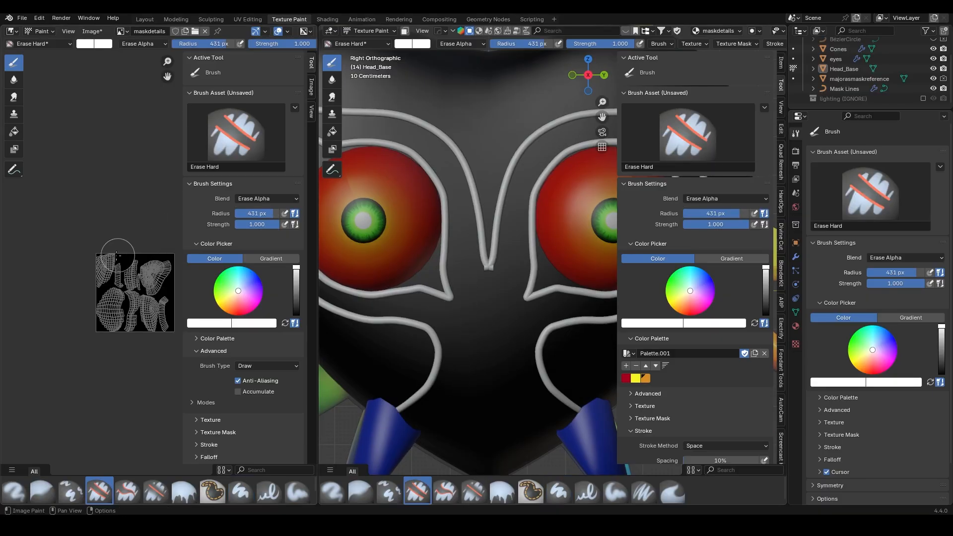
mouse_move(116, 255)
left_mouse_down()
mouse_move(101, 320)
mouse_move(129, 310)
mouse_move(147, 268)
mouse_move(166, 297)
left_mouse_up()
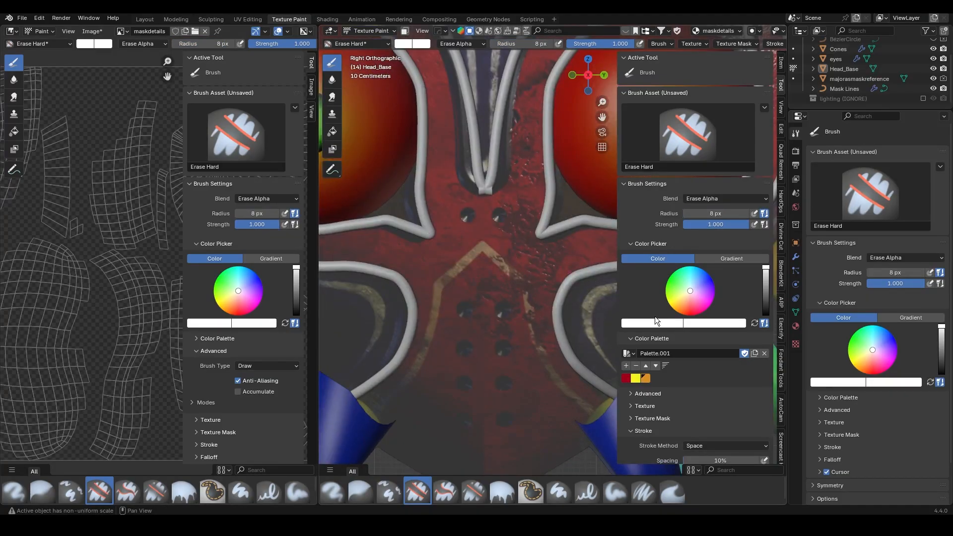
Paint the black dots down the centre of the lower face with the Paint Hard brush at a 14 px radius
scroll(633, 314, "down", 5)
scroll(638, 365, "down", 5)
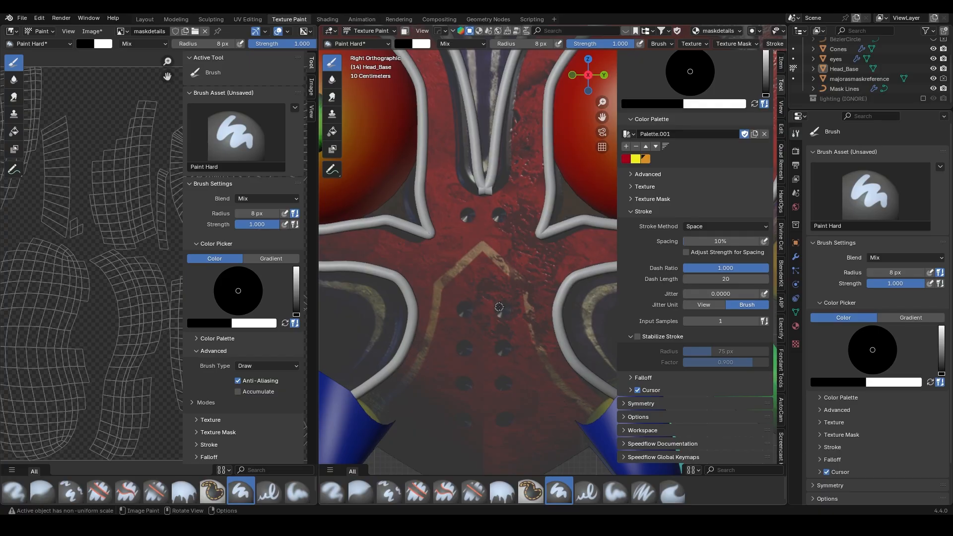
key("f")
left_click(501, 306)
key("f")
left_click(502, 310)
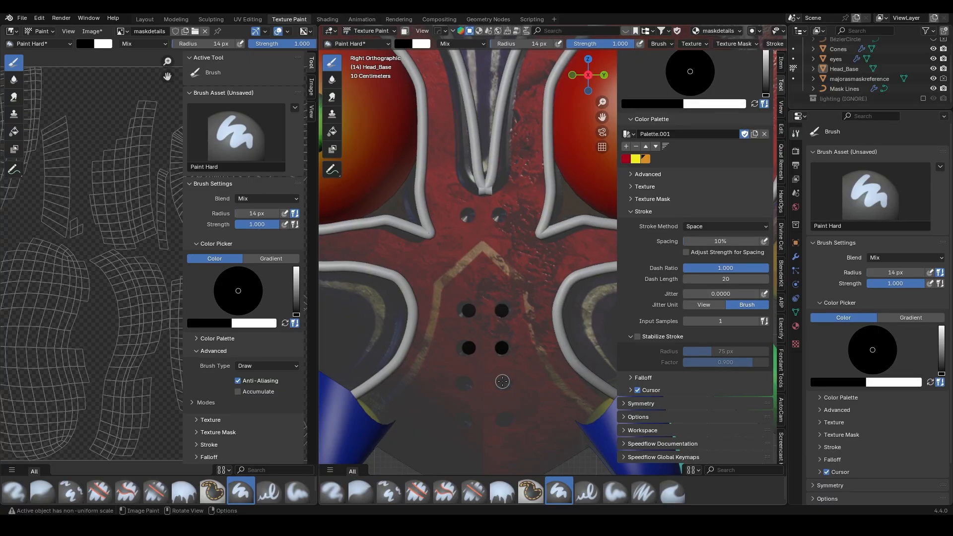
Relink the second Mix node so the maskdetails color feeds input B and the first Mix result feeds input A
left_click(145, 19)
scroll(366, 451, "up", 3)
middle_click_drag(366, 451, 371, 413)
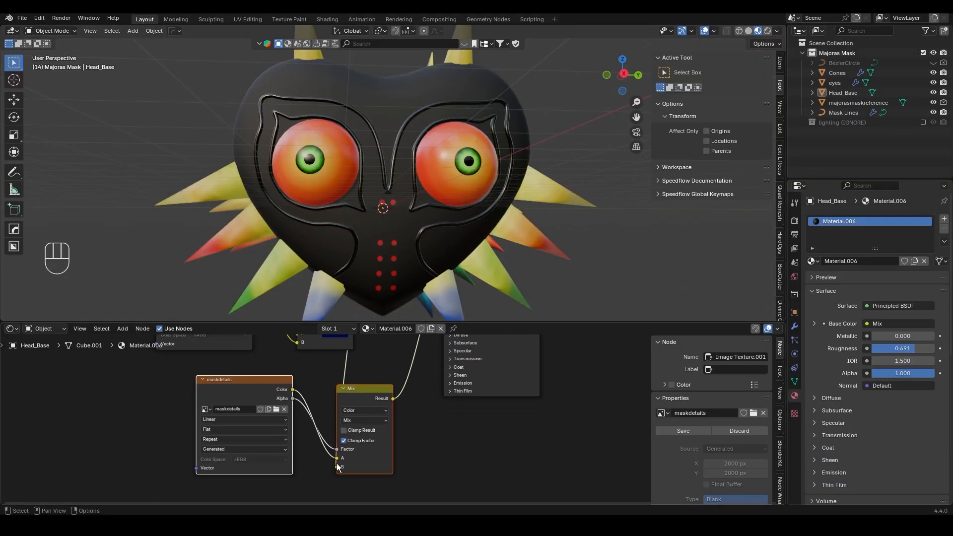
left_click_drag(337, 459, 336, 467)
scroll(368, 392, "down", 2)
middle_click_drag(368, 391, 378, 454)
left_click_drag(365, 355, 351, 463)
middle_click_drag(477, 218, 470, 228)
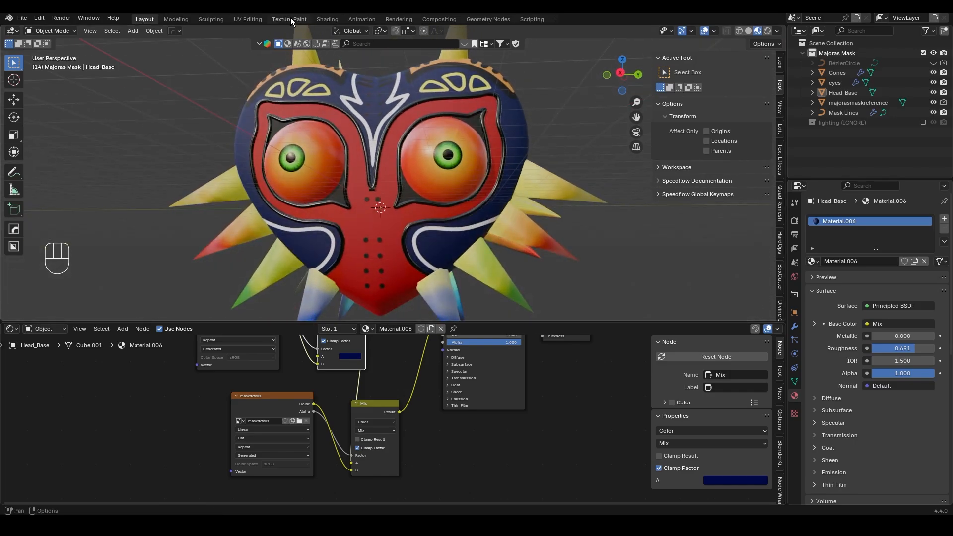
Enable Stabilize Stroke and try a white stroke along the angled line beside the dots in right orthographic view
left_click(290, 19)
left_click(637, 377)
middle_click_drag(501, 375, 457, 378)
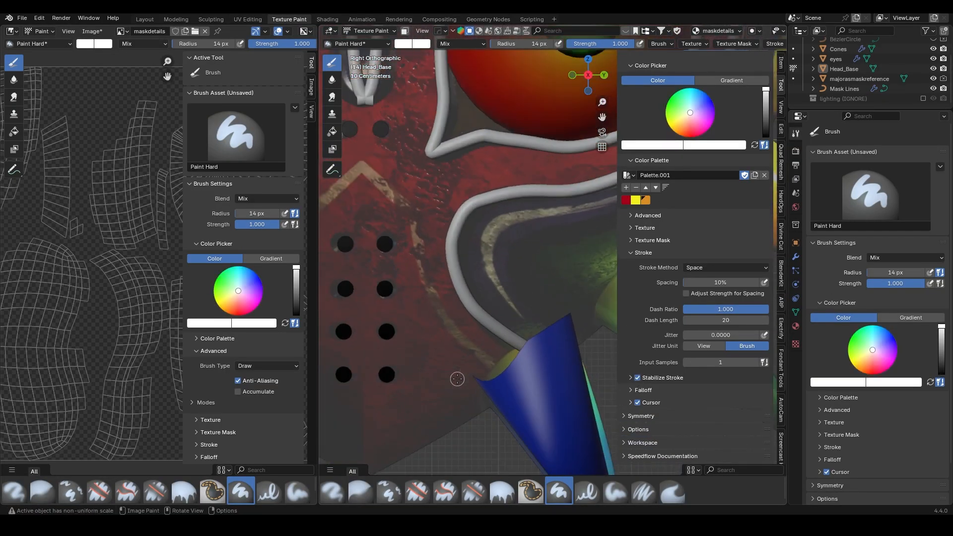
key("KP_3")
left_click_drag(581, 366, 521, 304)
key("ctrl+z")
Trace the white angled line around the black dots with the brush radius set to 10 px, undoing the faulty strokes
key("f")
left_click(570, 360)
mouse_move(584, 368)
left_mouse_down()
mouse_move(499, 204)
mouse_move(457, 171)
mouse_move(522, 247)
left_mouse_up()
key("ctrl+z")
key("ctrl+z")
left_click_drag(464, 197, 497, 227)
key("ctrl+z")
mouse_move(580, 367)
left_mouse_down()
mouse_move(508, 296)
mouse_move(498, 215)
left_mouse_up()
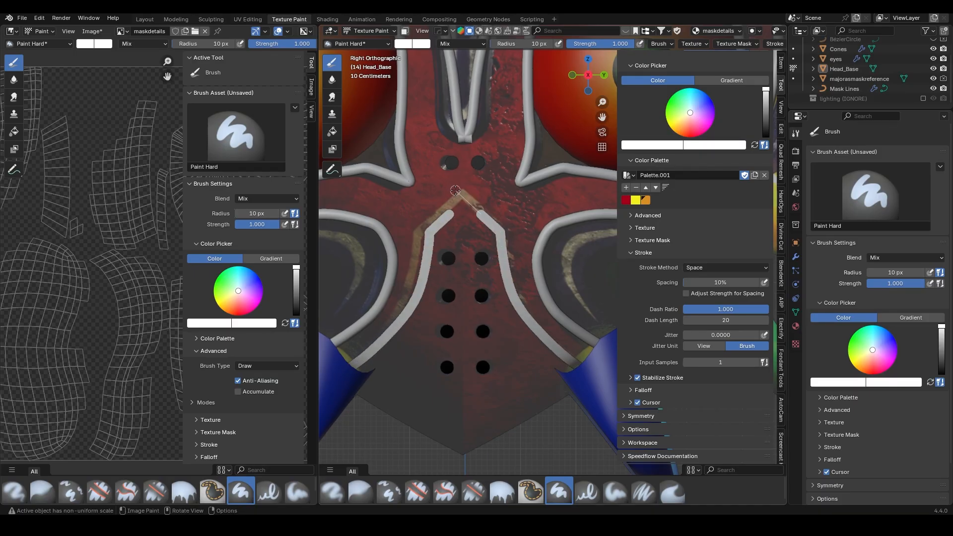
Select the part of an eye poking through the mask's back in Edit Mode and view it from the front with X-ray
scroll(527, 328, "down", 8)
left_click(145, 19)
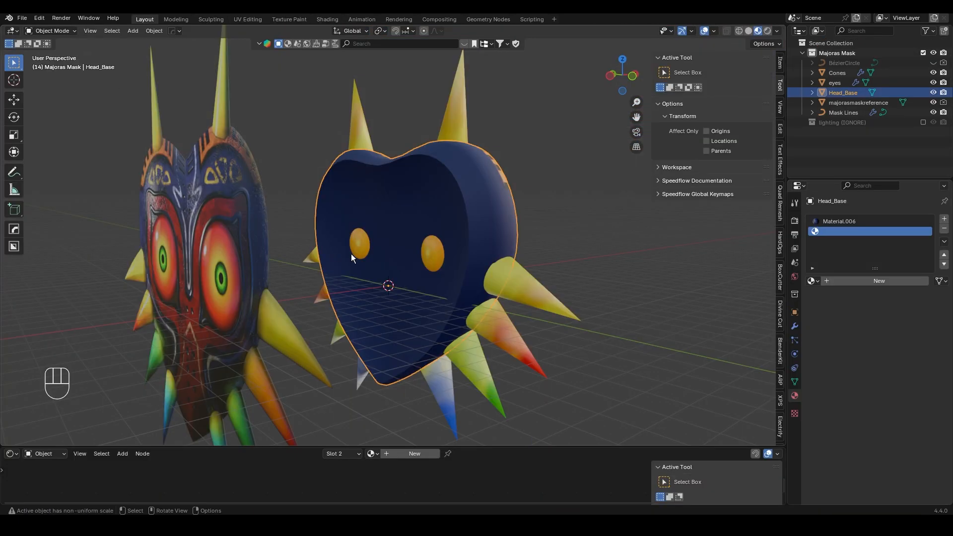
left_click(363, 247)
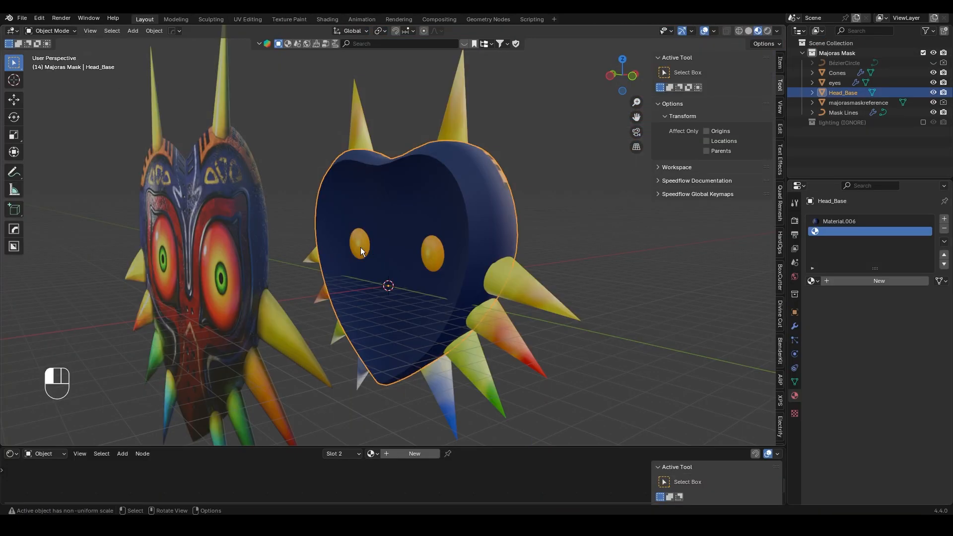
left_click(48, 31)
left_click(49, 53)
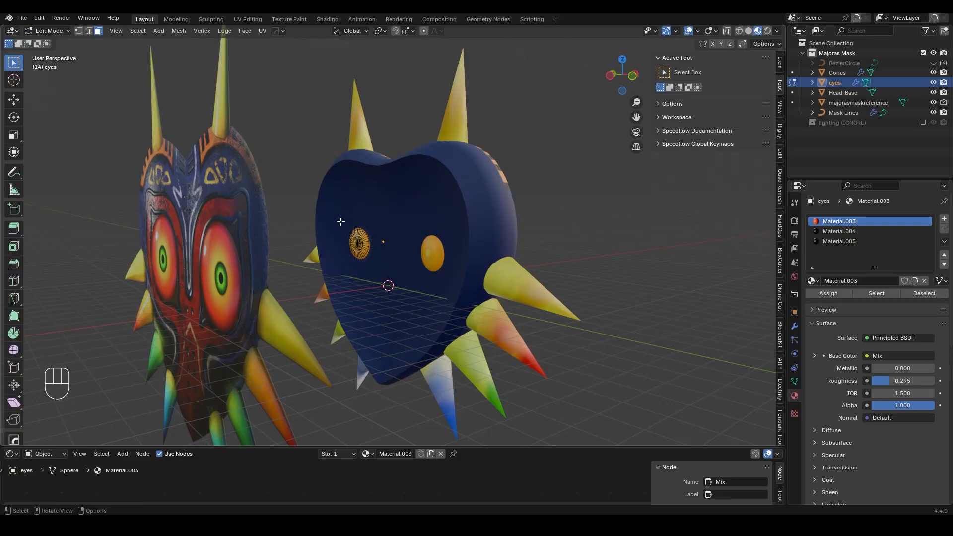
left_click_drag(341, 222, 368, 260)
left_click(632, 76)
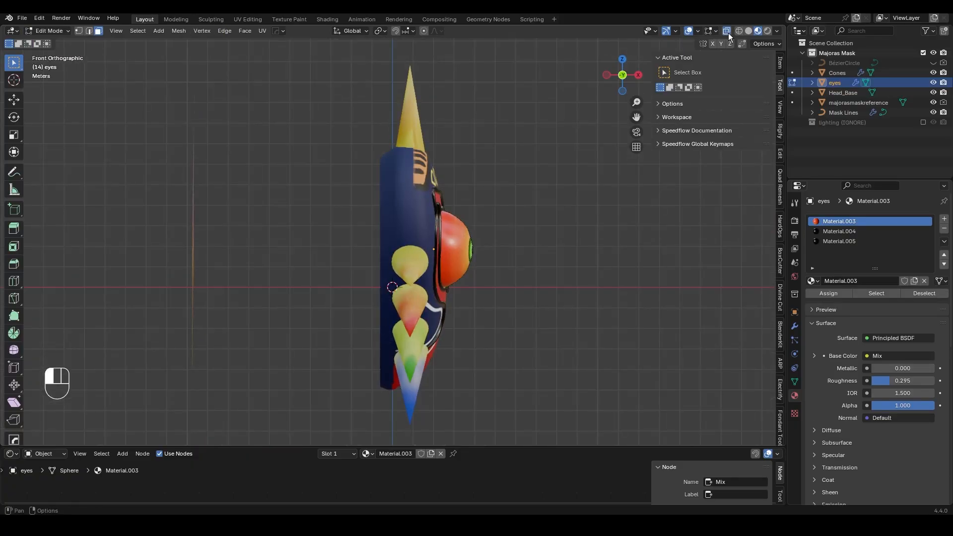
scroll(394, 179, "up", 6)
Save the Blender project while the head base is in Edit Mode
middle_click_drag(526, 218, 474, 205)
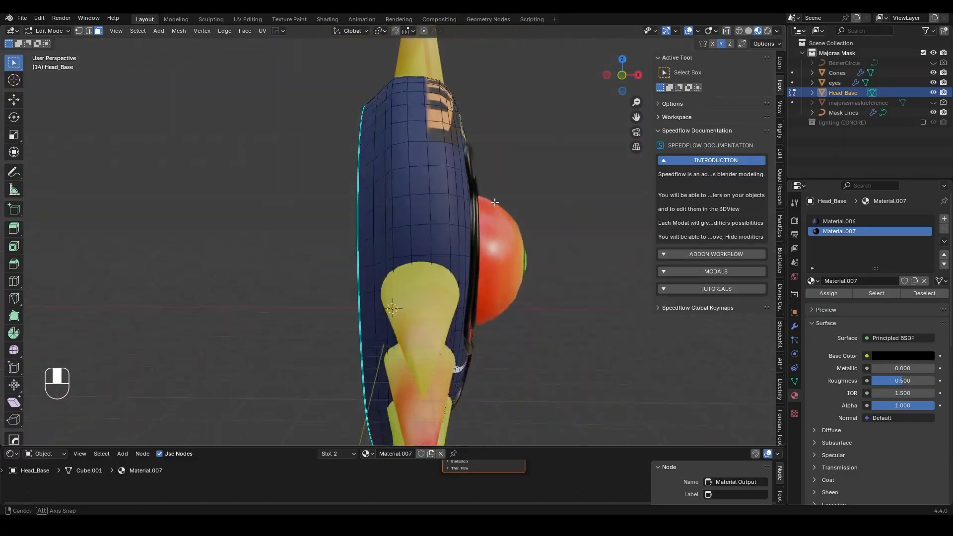
left_click(23, 19)
left_click(51, 82)
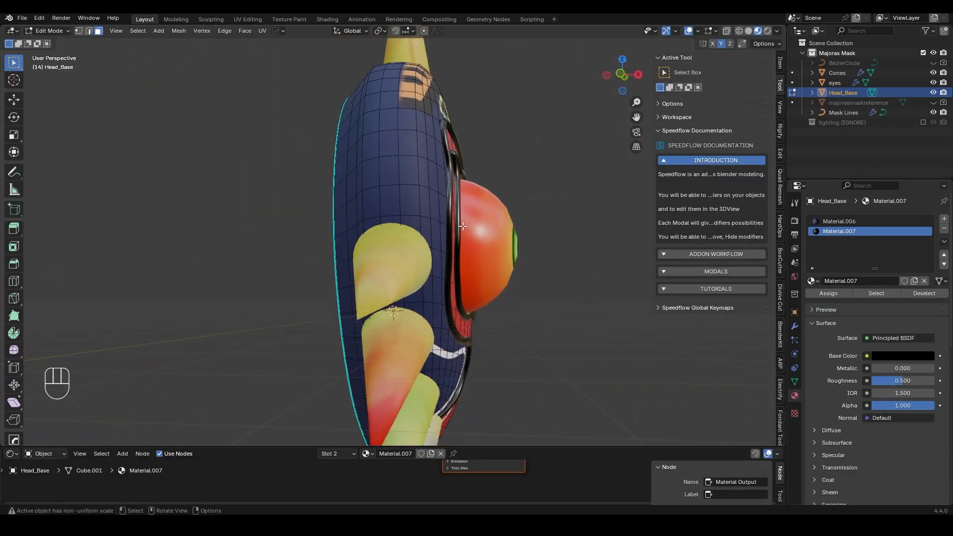
Return the head base to Object Mode and save the project again
middle_click_drag(298, 277, 476, 258)
left_click(49, 31)
left_click(55, 39)
left_click(22, 19)
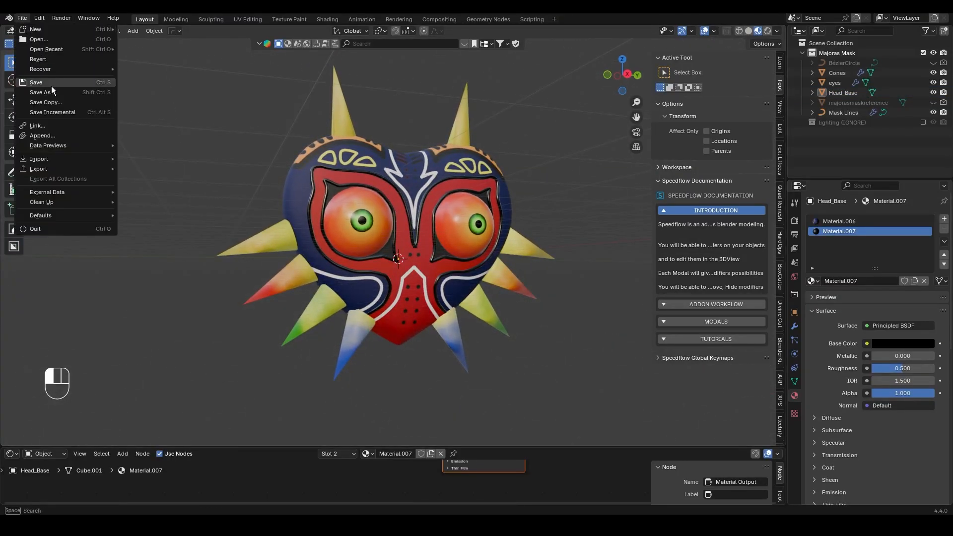
left_click(70, 83)
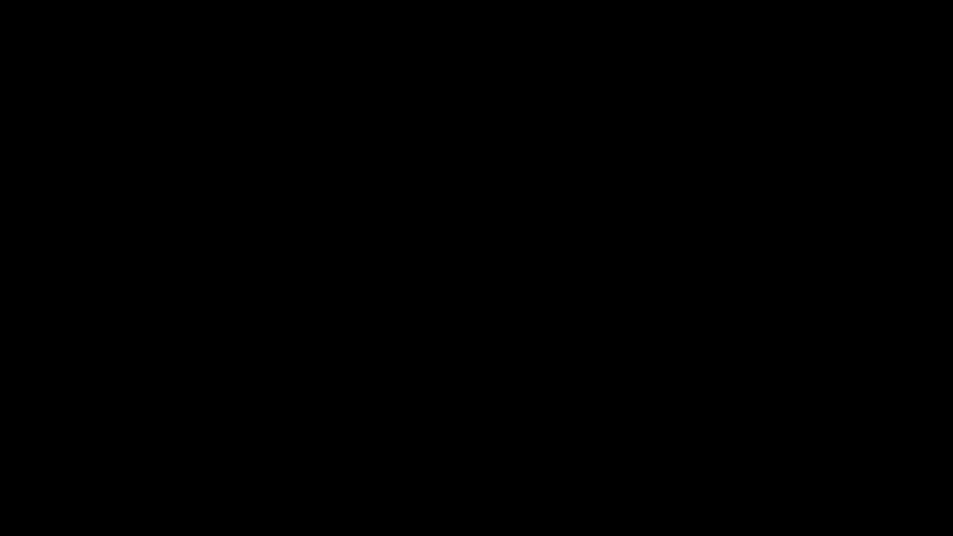